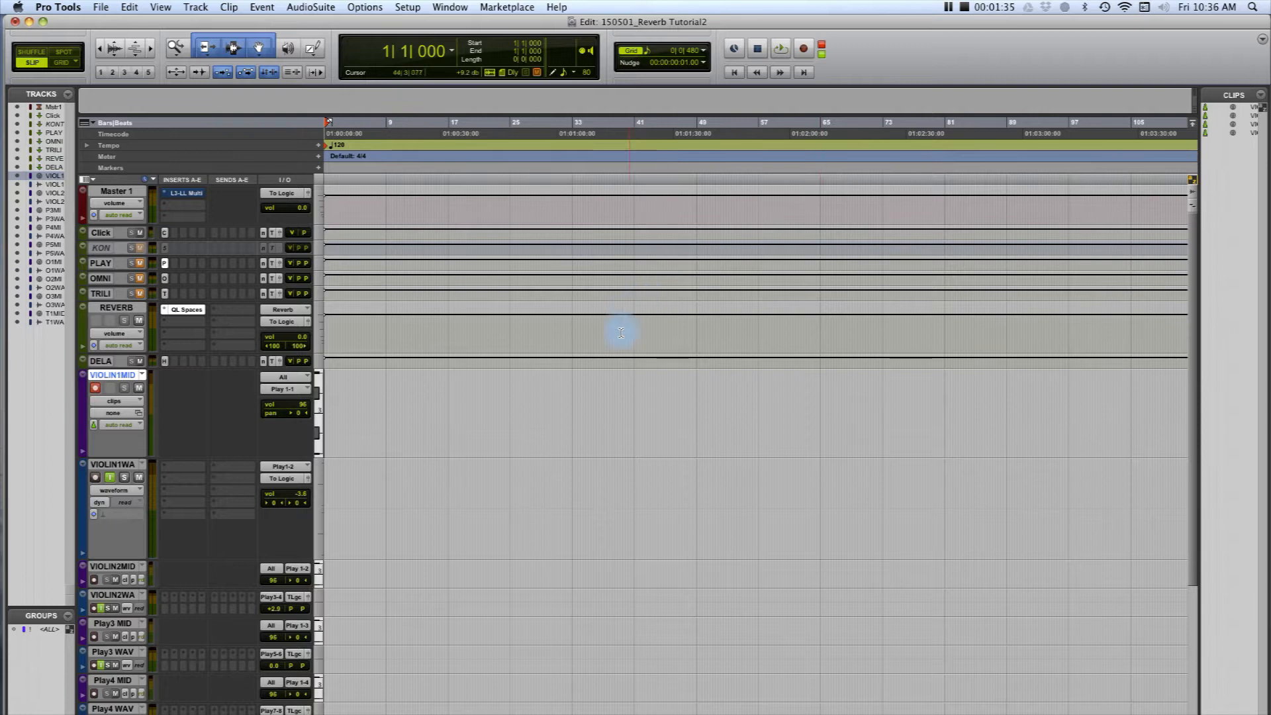
Open the QL Spaces reverb inserted on the REVERB track and place its window over the empty timeline.
{"action": "left_click", "coordinate": [183, 311]}
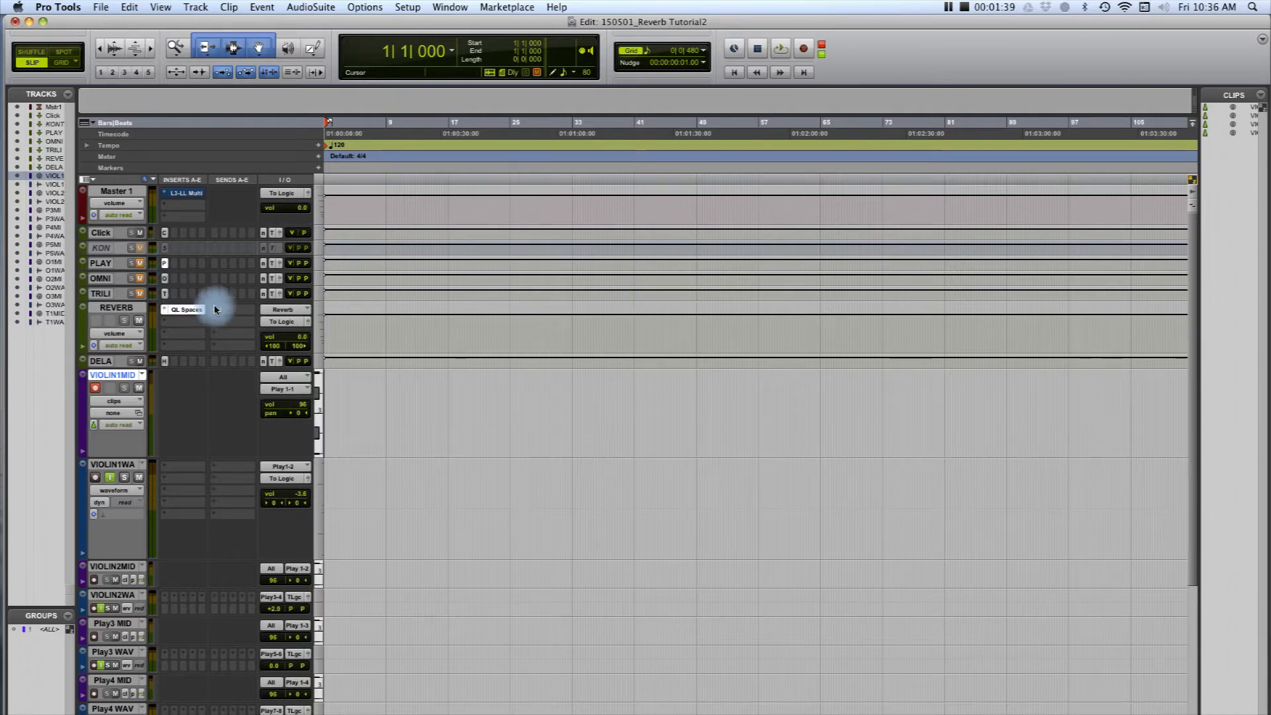
{"action": "left_click_drag", "start_coordinate": [1270, 211], "coordinate": [804, 205]}
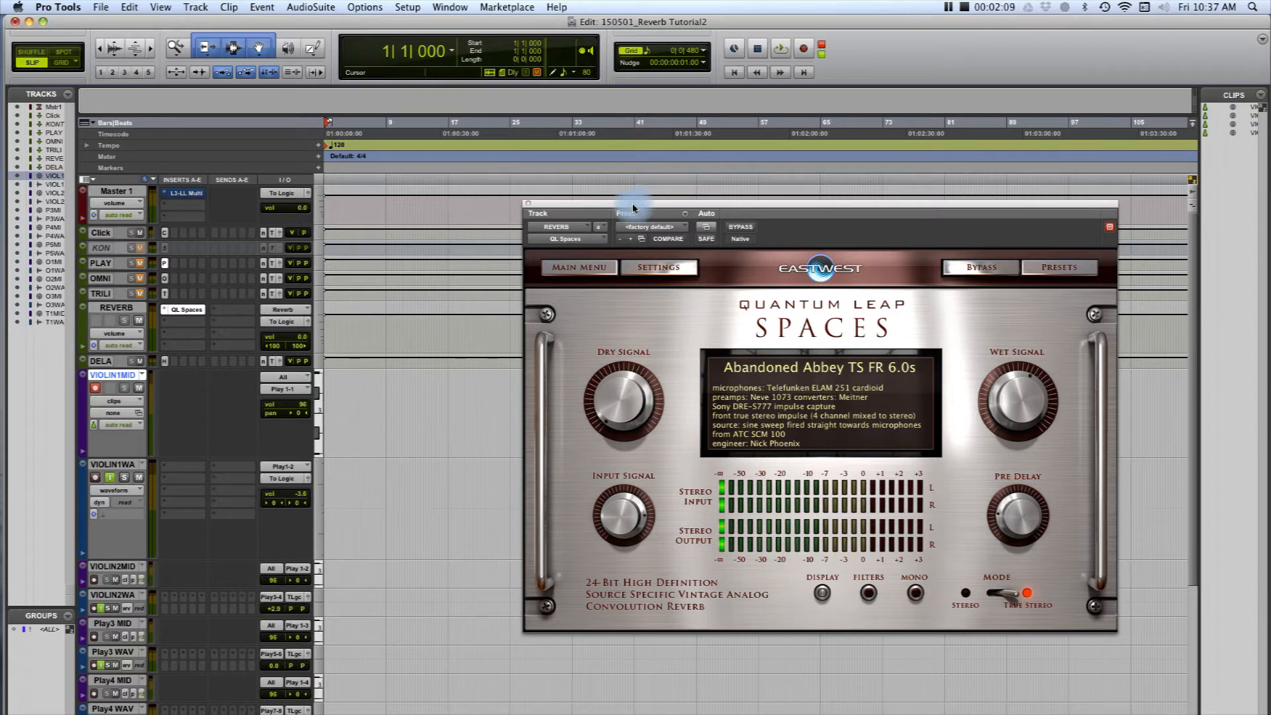
{"action": "left_click_drag", "start_coordinate": [633, 208], "coordinate": [553, 187]}
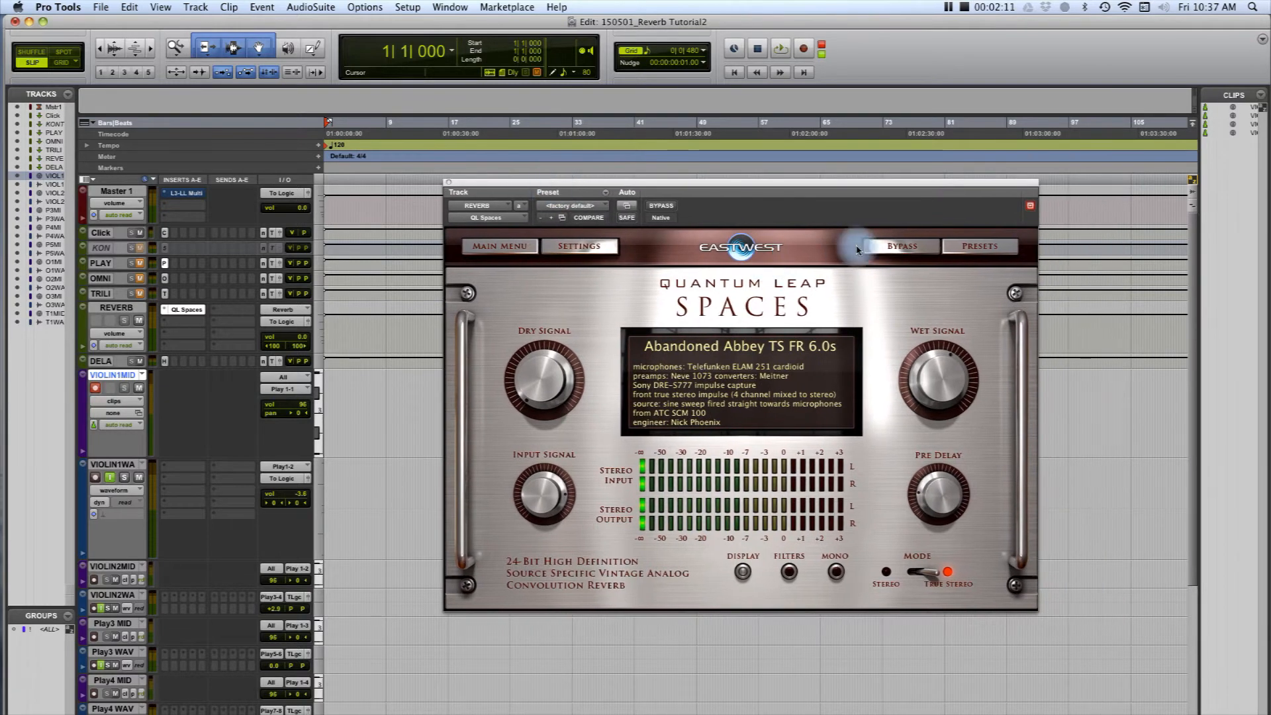
Load the reverb preset Abandoned Abbey TS FR 6.0s from 2 Churches > Abandoned Abbey > S-S.
{"action": "left_click", "coordinate": [968, 244]}
{"action": "left_click", "coordinate": [554, 317]}
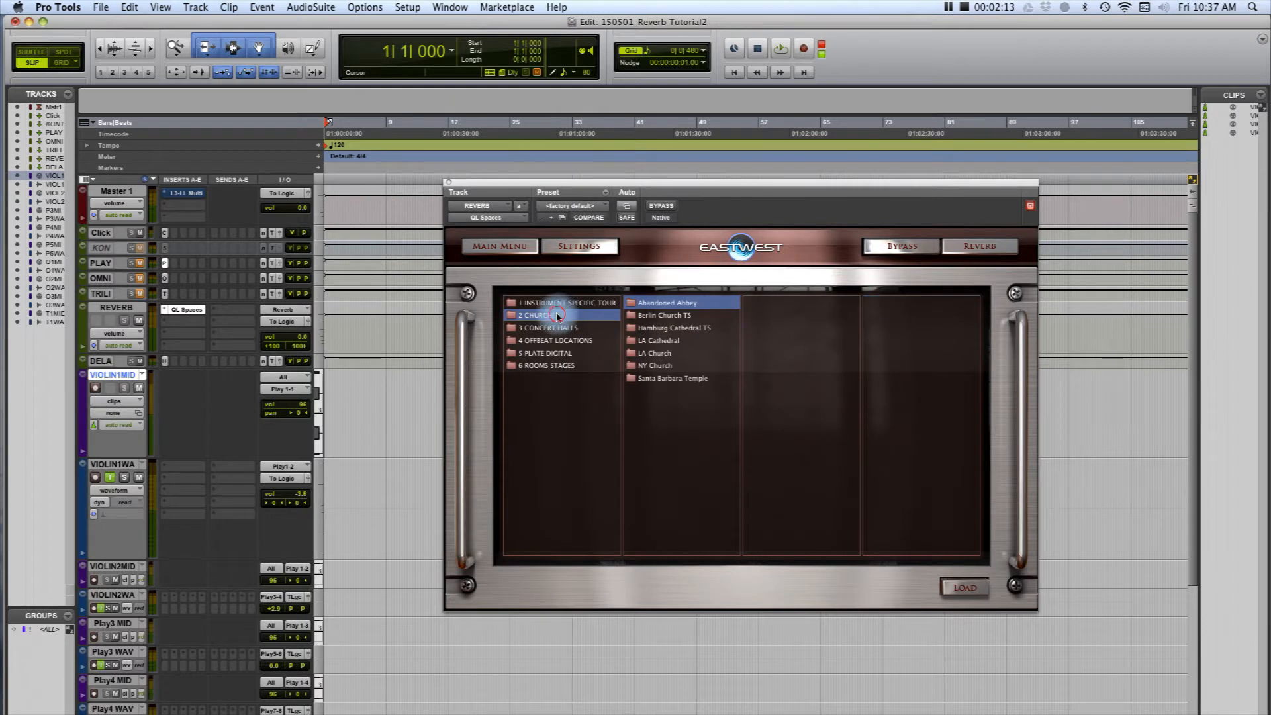
{"action": "left_click", "coordinate": [647, 305]}
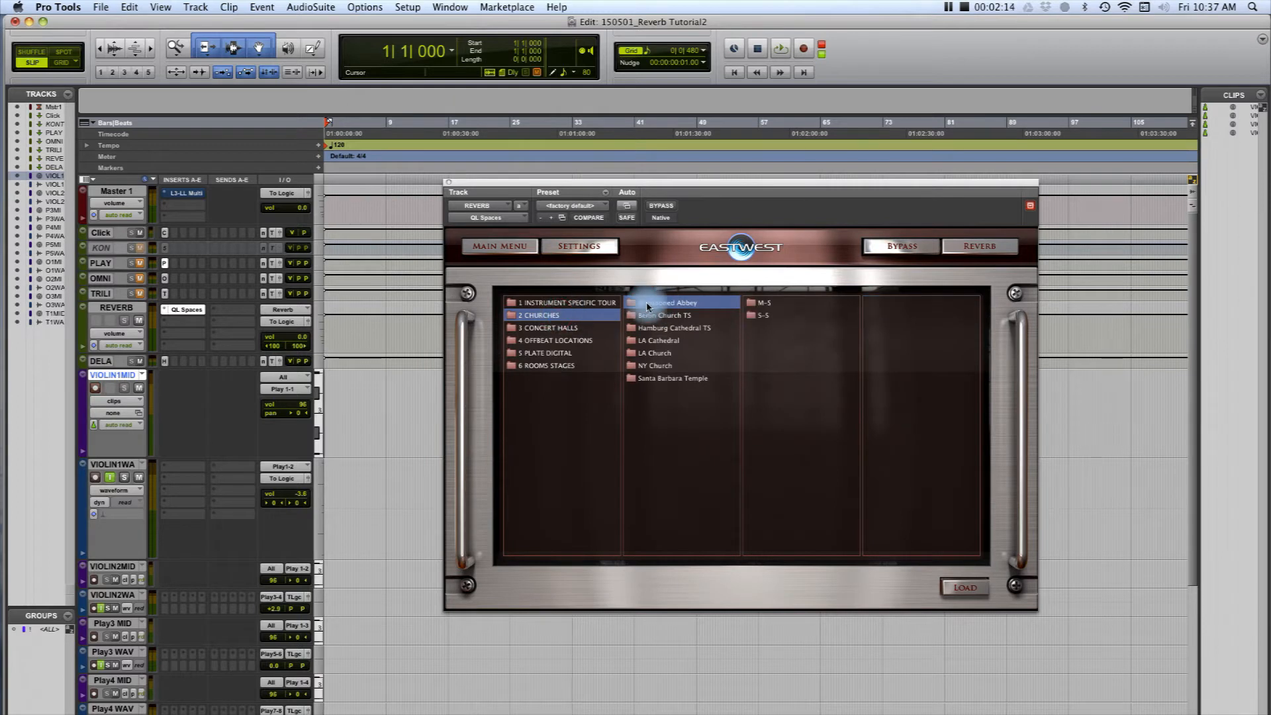
{"action": "left_click", "coordinate": [761, 316]}
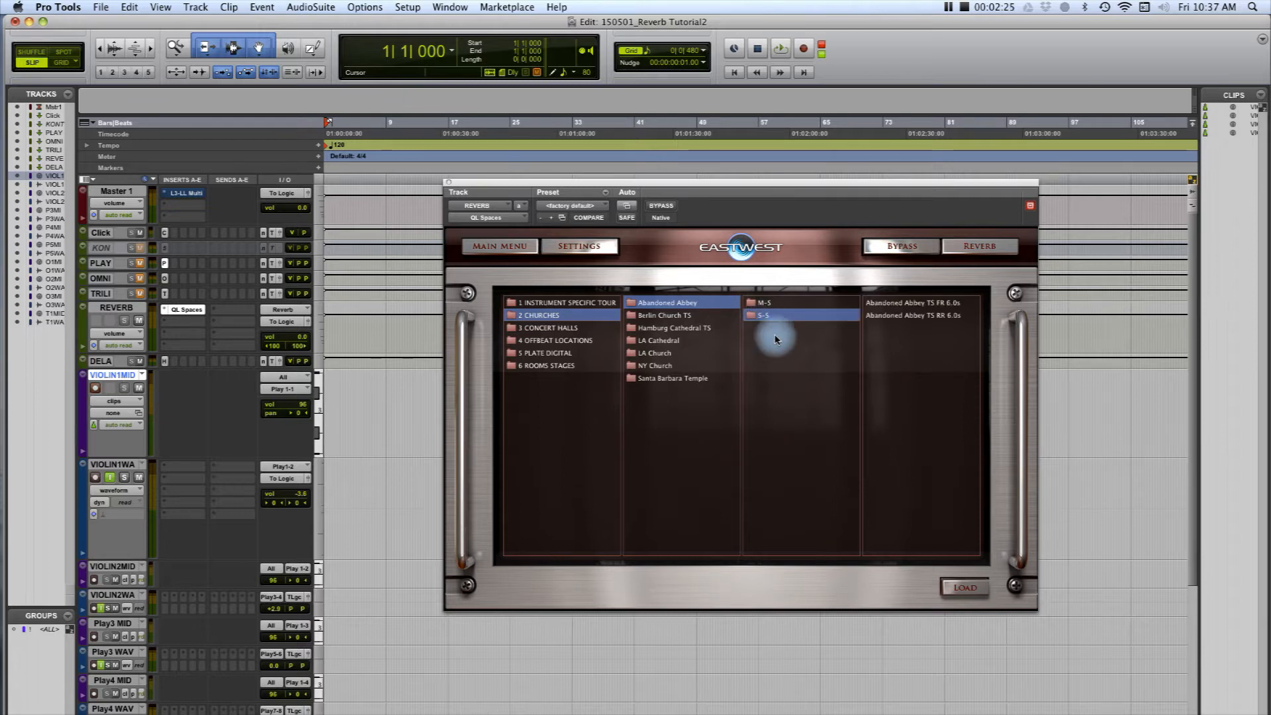
{"action": "double_click", "coordinate": [930, 304]}
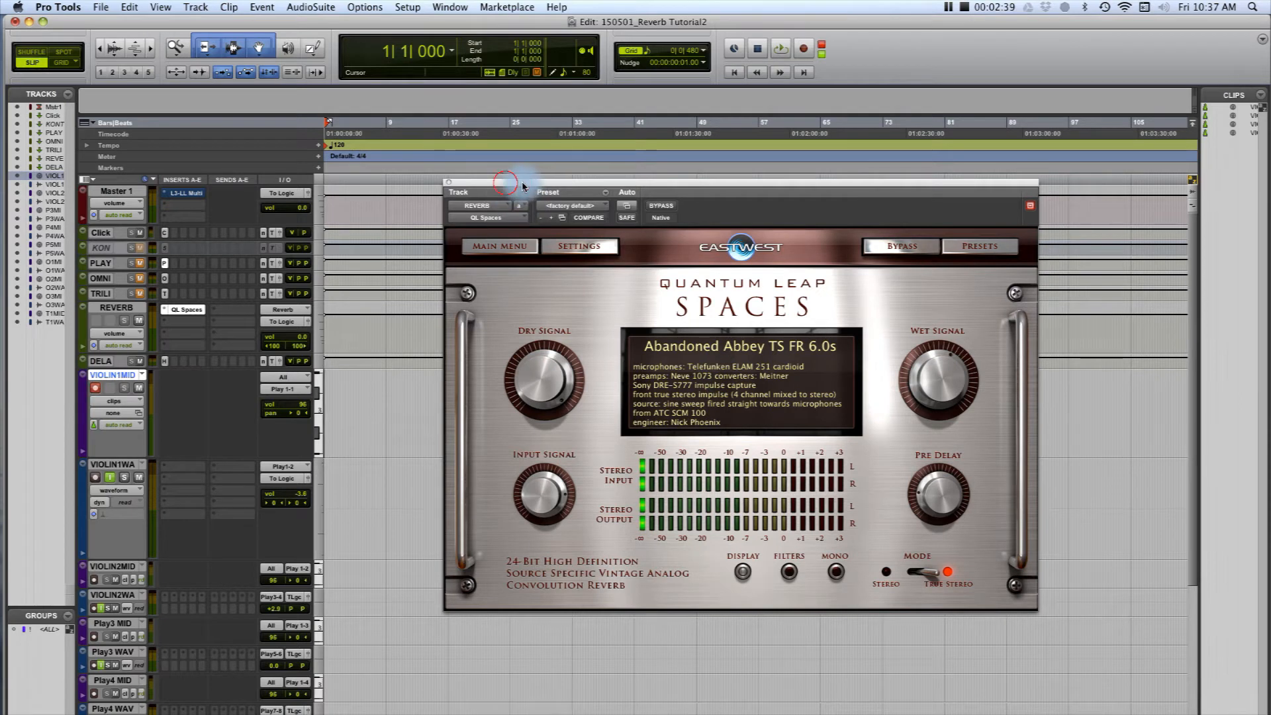
Turn the reverb's Dry Signal all the way down and move the QL Spaces window out of the edit view.
{"action": "left_click_drag", "start_coordinate": [503, 187], "coordinate": [610, 177]}
{"action": "left_click_drag", "start_coordinate": [648, 361], "coordinate": [619, 647]}
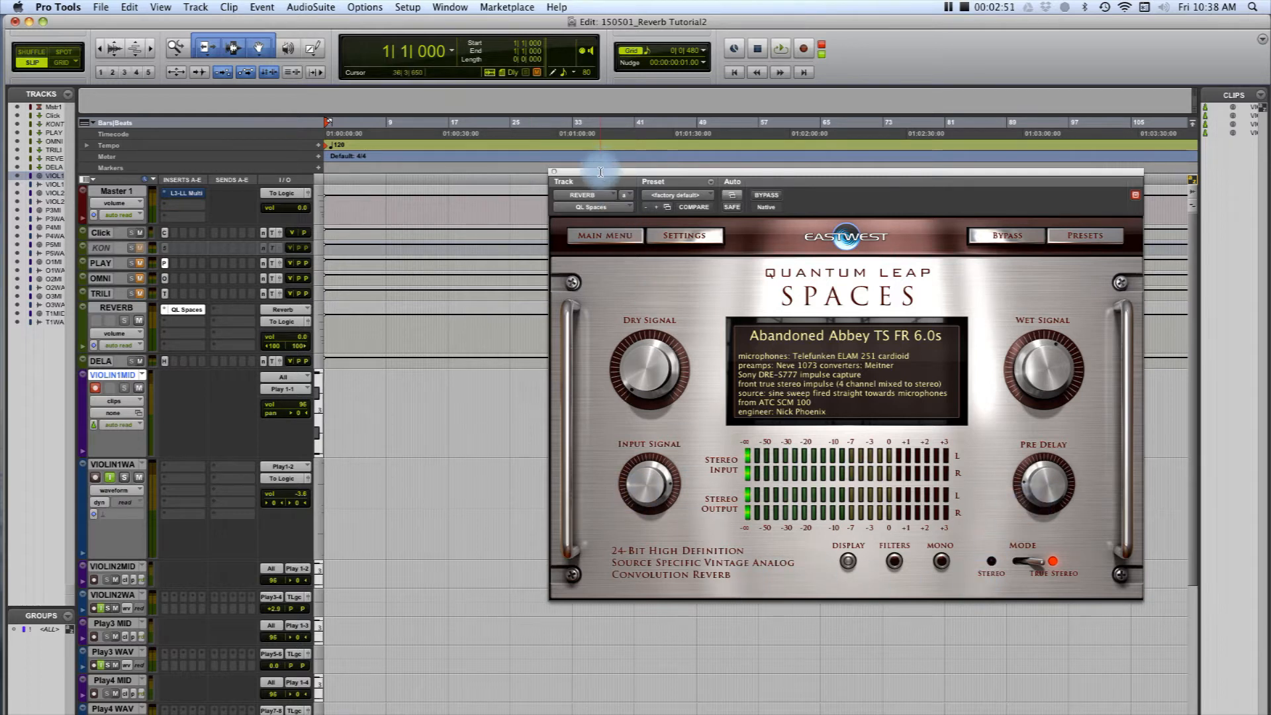
{"action": "left_click_drag", "start_coordinate": [710, 174], "coordinate": [1270, 240]}
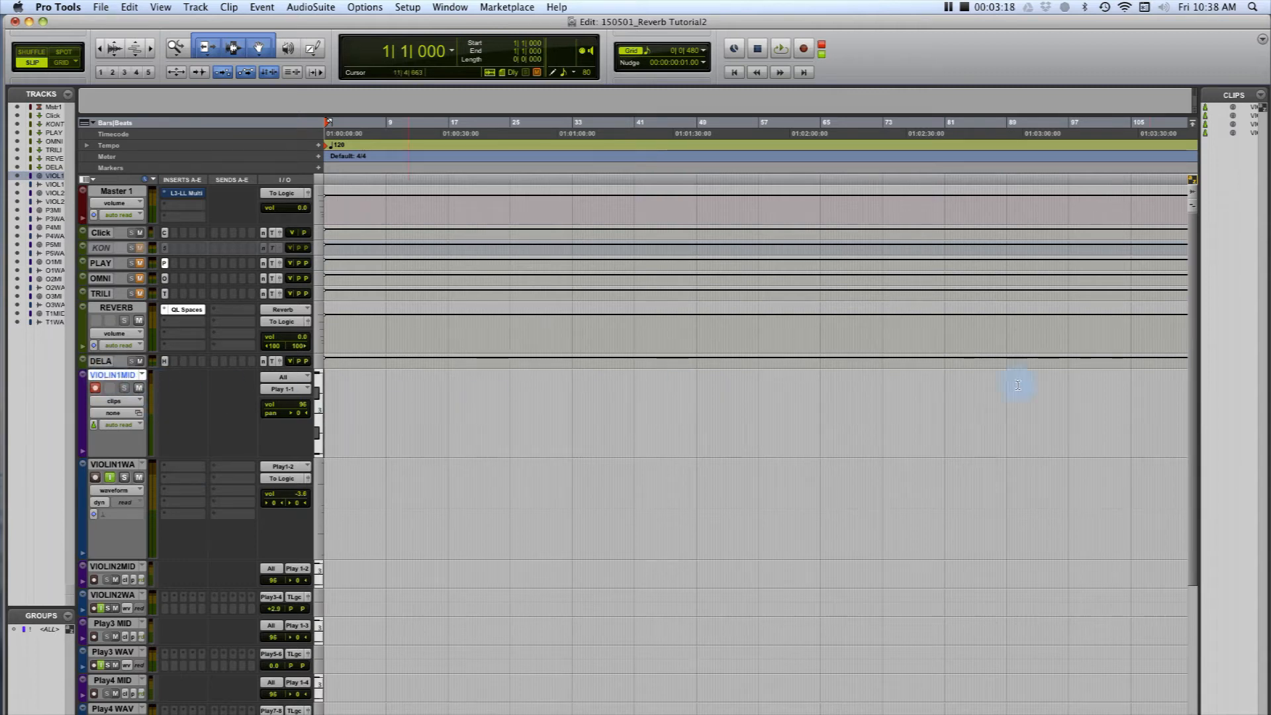
Bring the PLAY instrument window with the Solo Violin into view, examine it, and move it back out.
{"action": "left_click_drag", "start_coordinate": [1270, 182], "coordinate": [833, 144]}
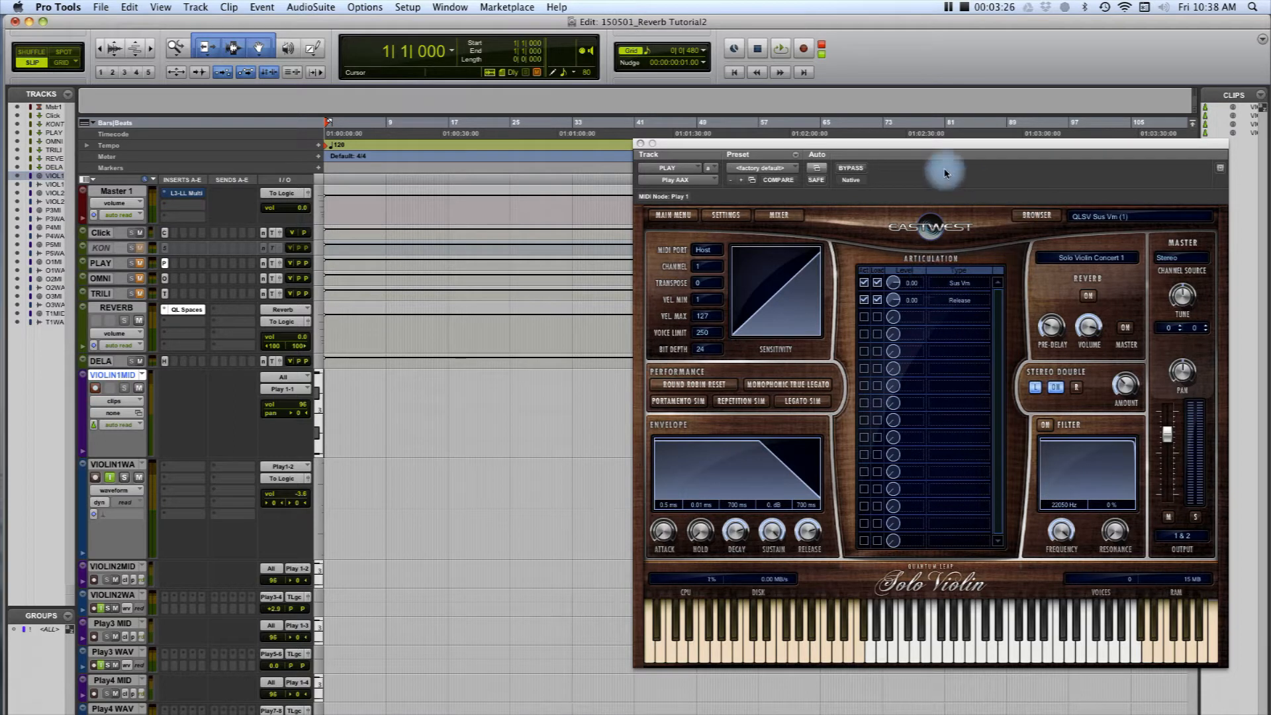
{"action": "left_click_drag", "start_coordinate": [891, 144], "coordinate": [1270, 192]}
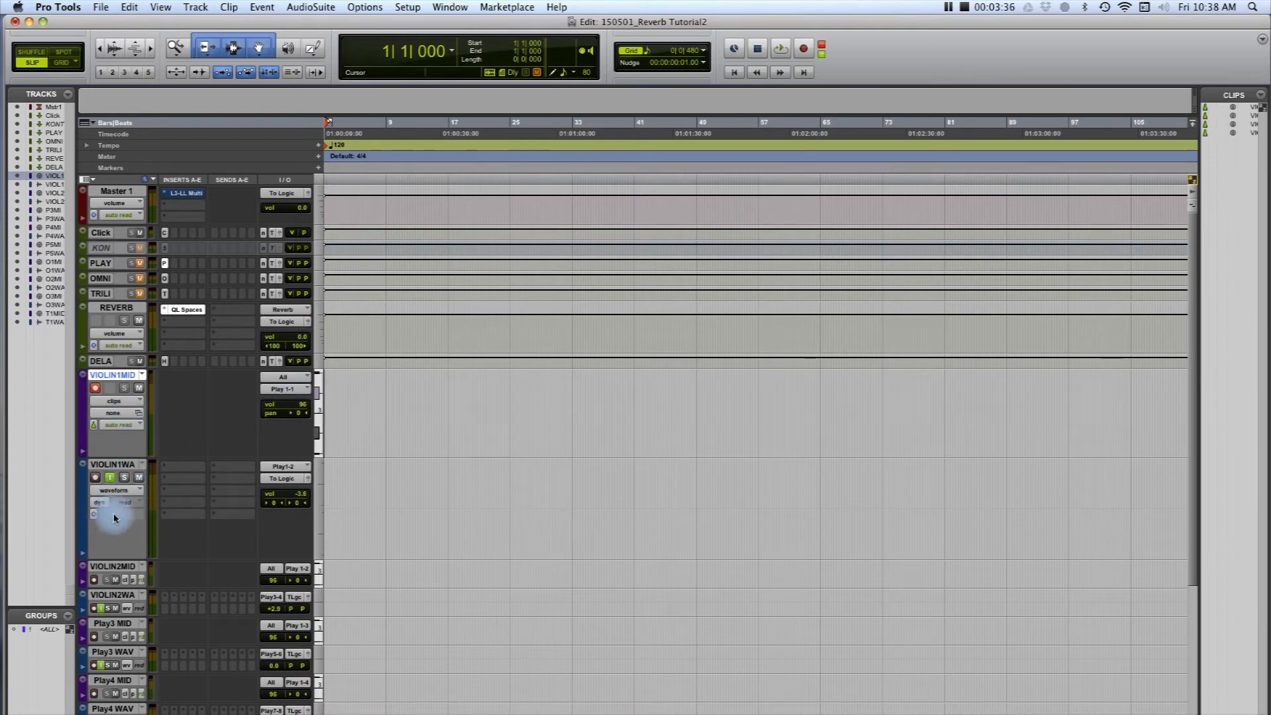
Examine the send choices on VIOLIN1WA and the list of input buses on the REVERB track.
{"action": "left_click", "coordinate": [121, 477]}
{"action": "left_click", "coordinate": [216, 471]}
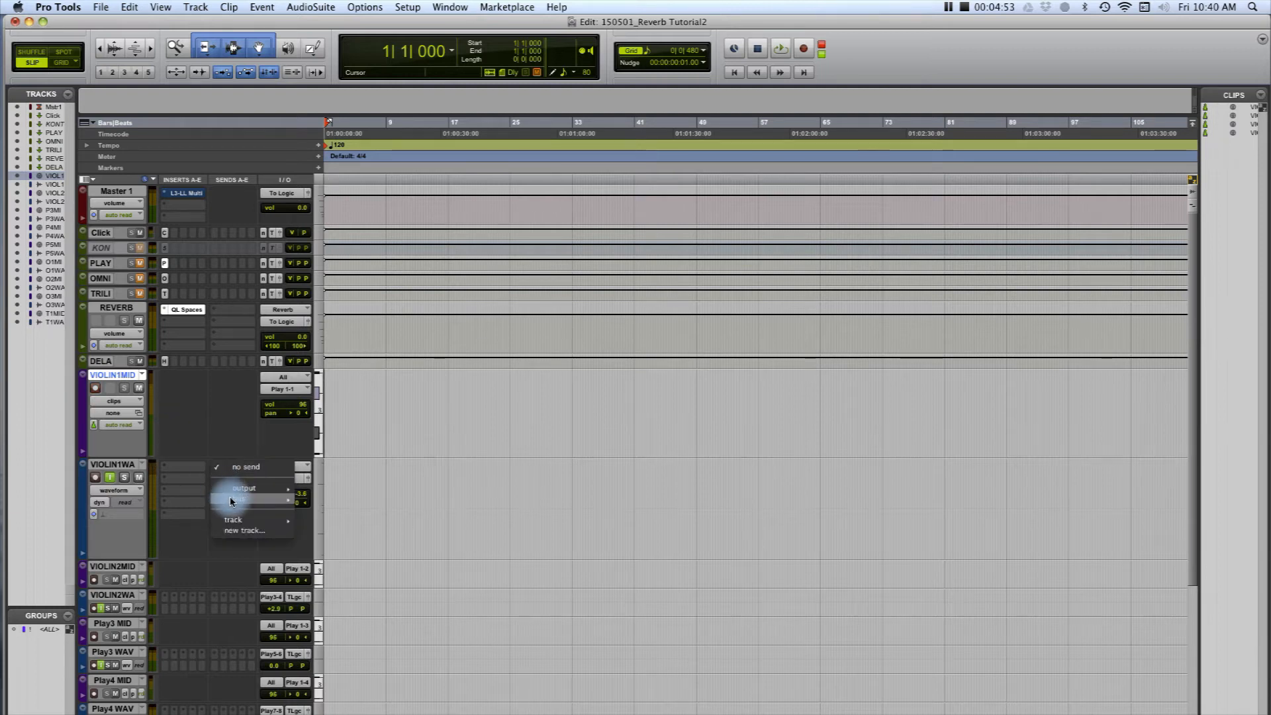
{"action": "left_click", "coordinate": [371, 387]}
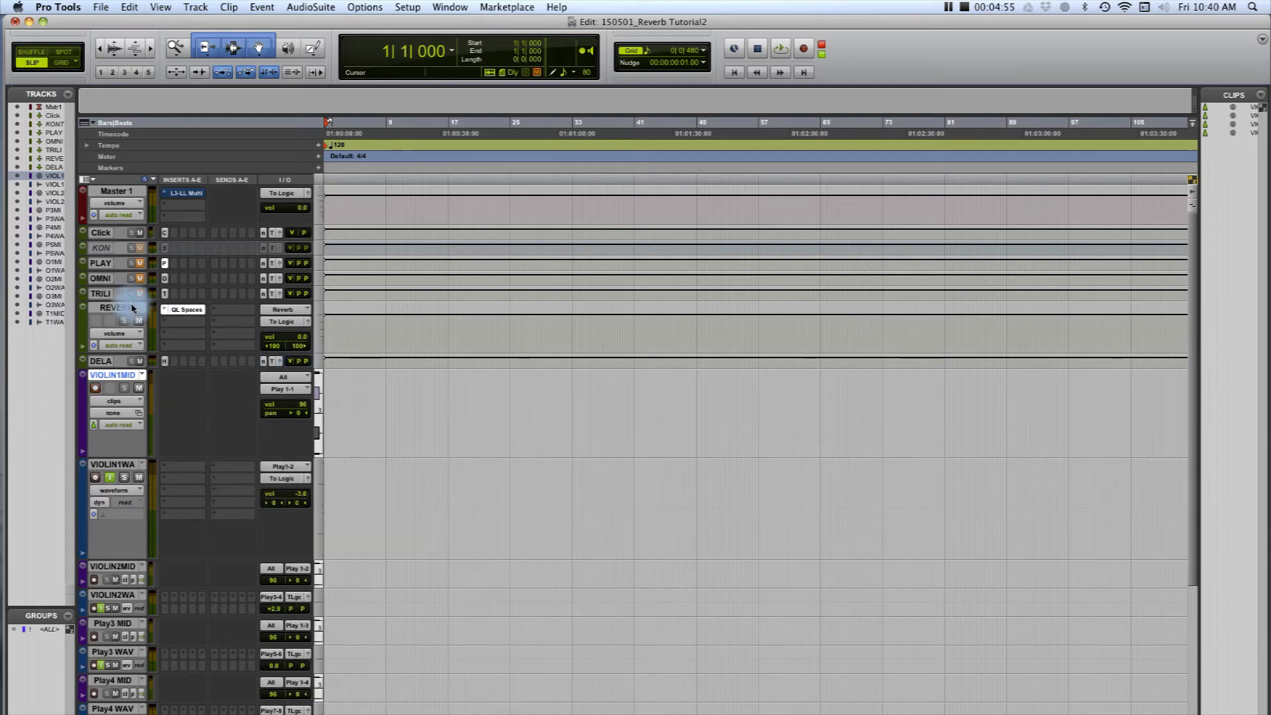
{"action": "left_click", "coordinate": [275, 315]}
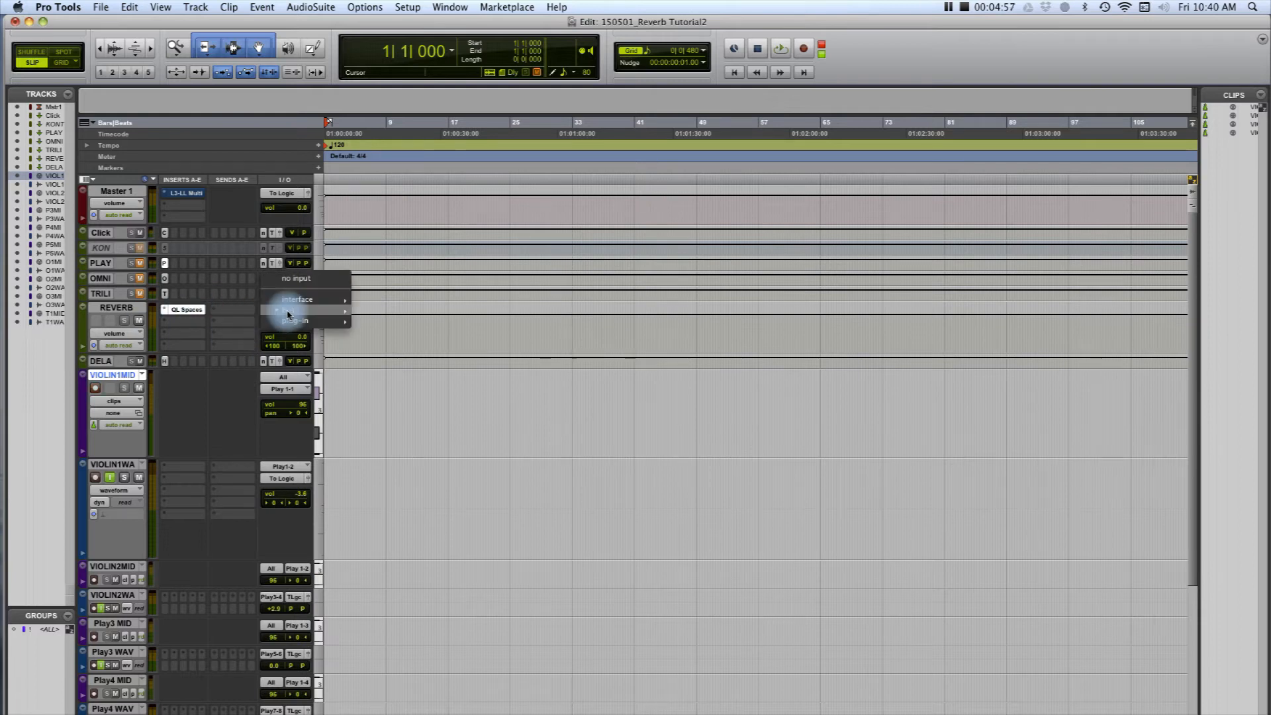
{"action": "mouse_move", "coordinate": [288, 313]}
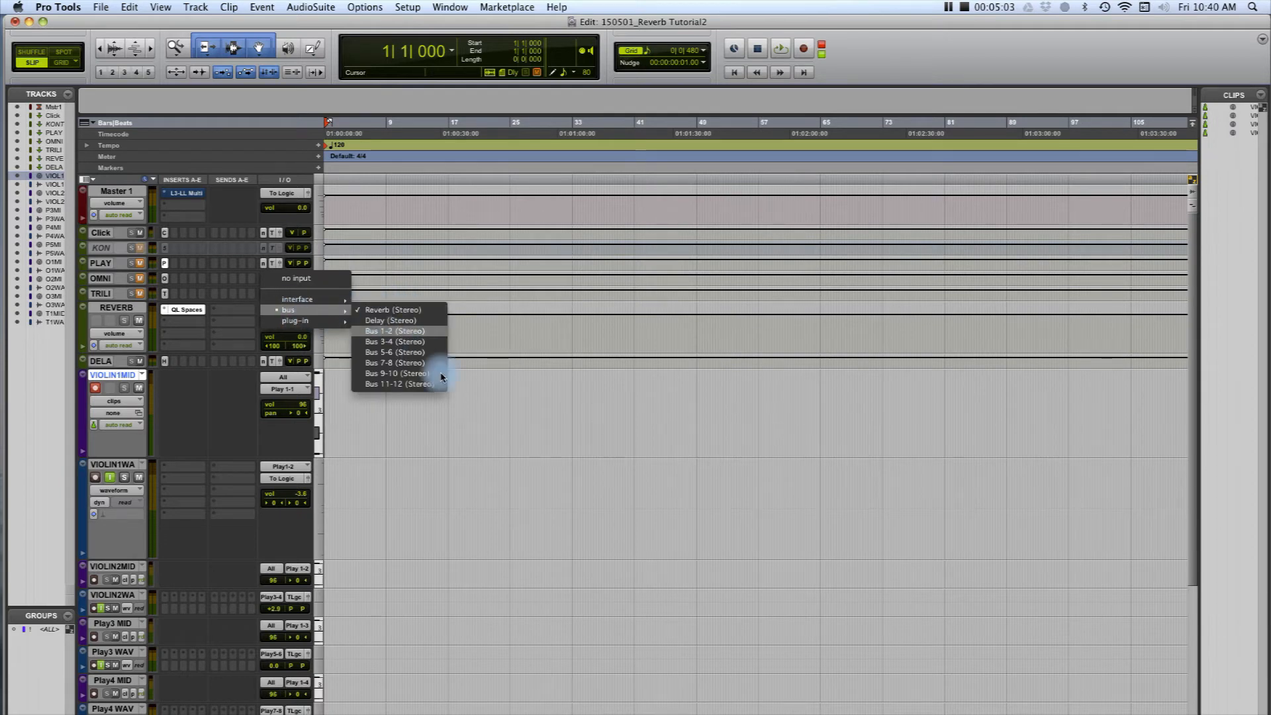
{"action": "left_click", "coordinate": [445, 422]}
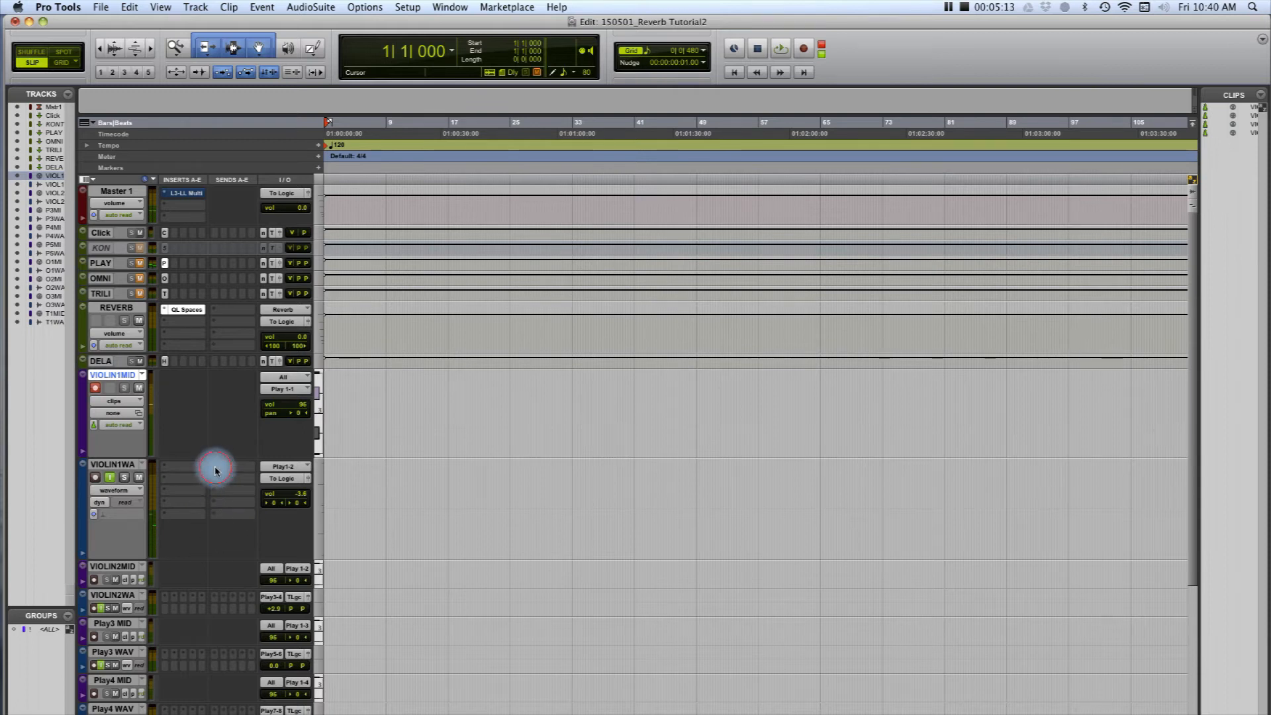
Add a send to the Reverb (Stereo) bus on VIOLIN1WA's first send slot and move its send window closer to the tracks.
{"action": "left_click", "coordinate": [215, 471]}
{"action": "mouse_move", "coordinate": [228, 498]}
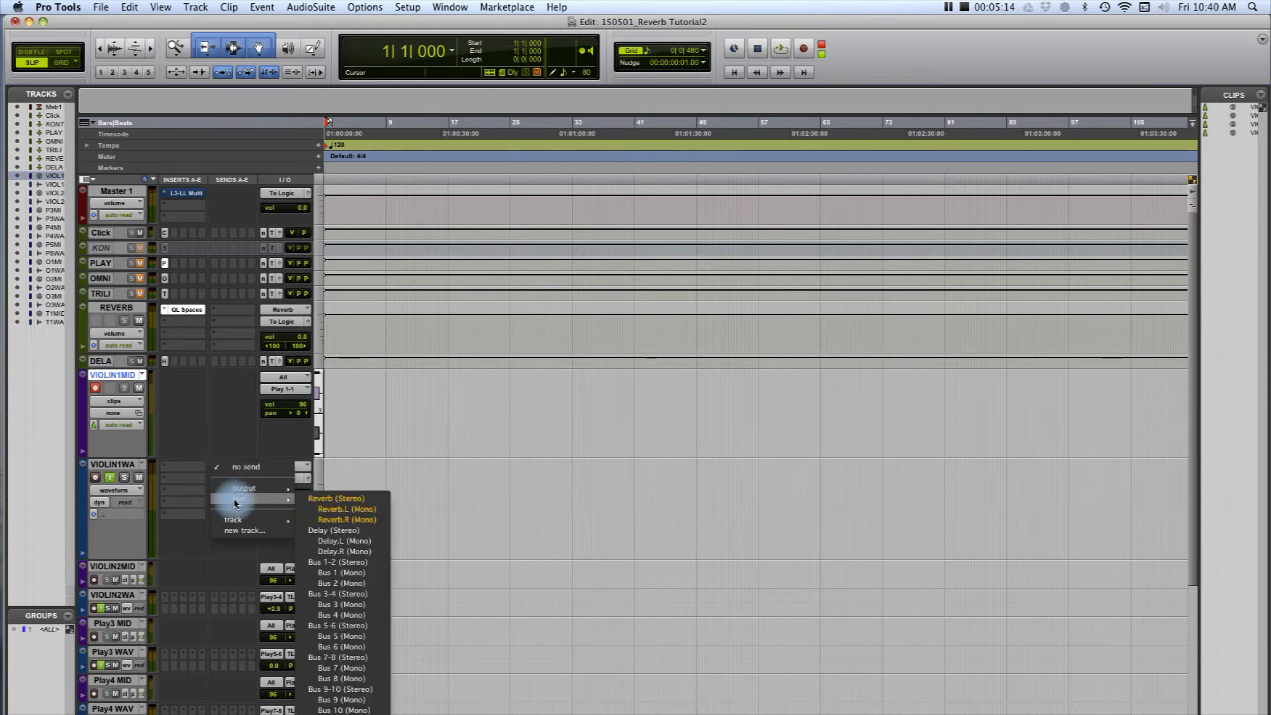
{"action": "left_click", "coordinate": [338, 499]}
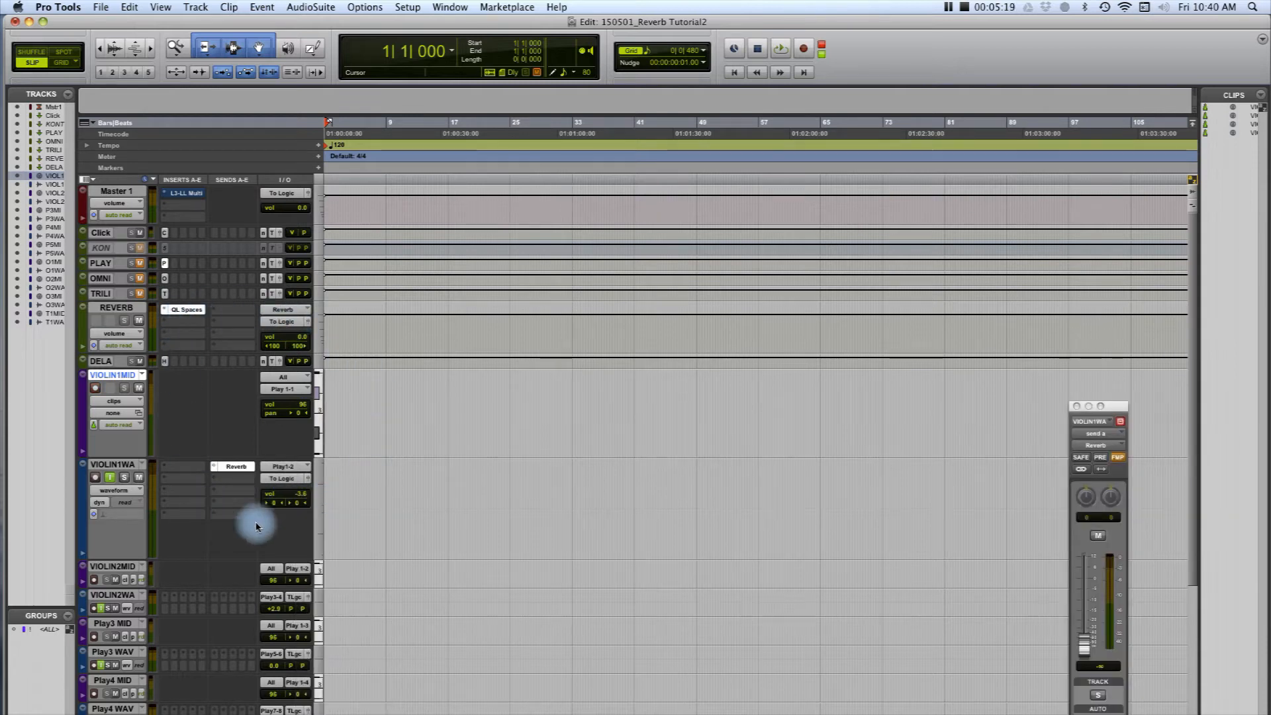
{"action": "left_click", "coordinate": [1116, 410]}
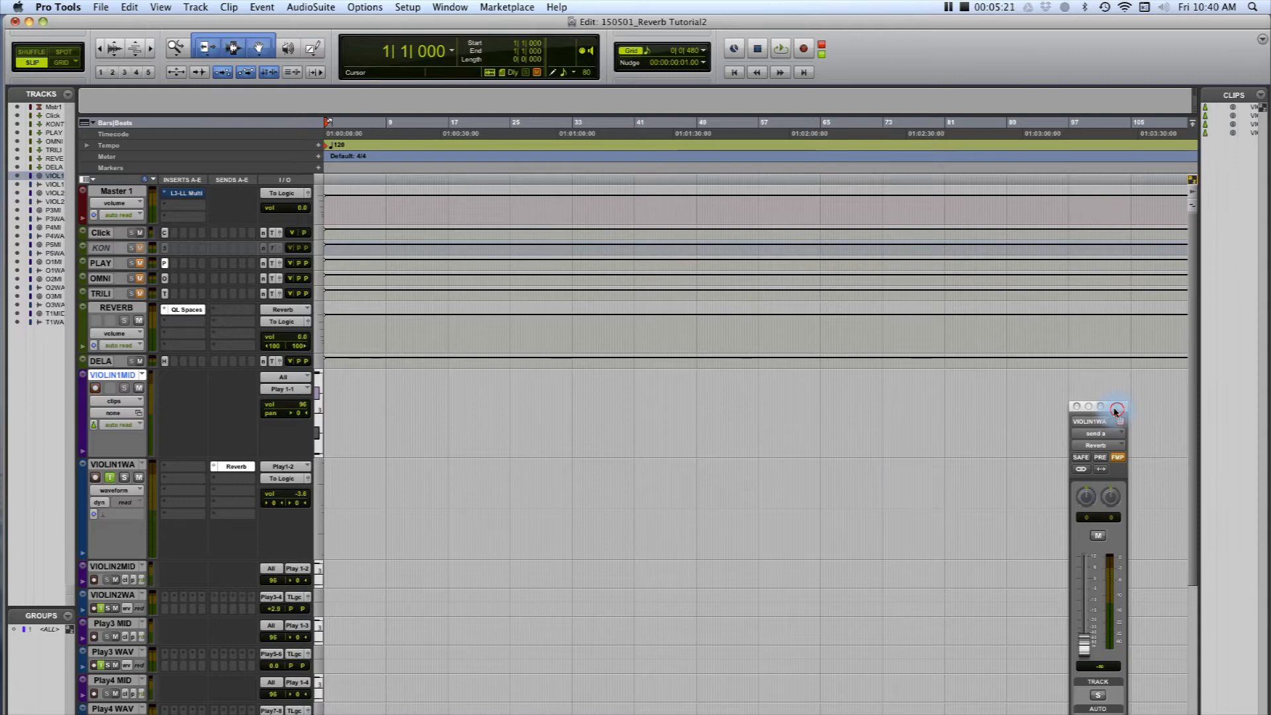
{"action": "left_click_drag", "start_coordinate": [1117, 410], "coordinate": [787, 404]}
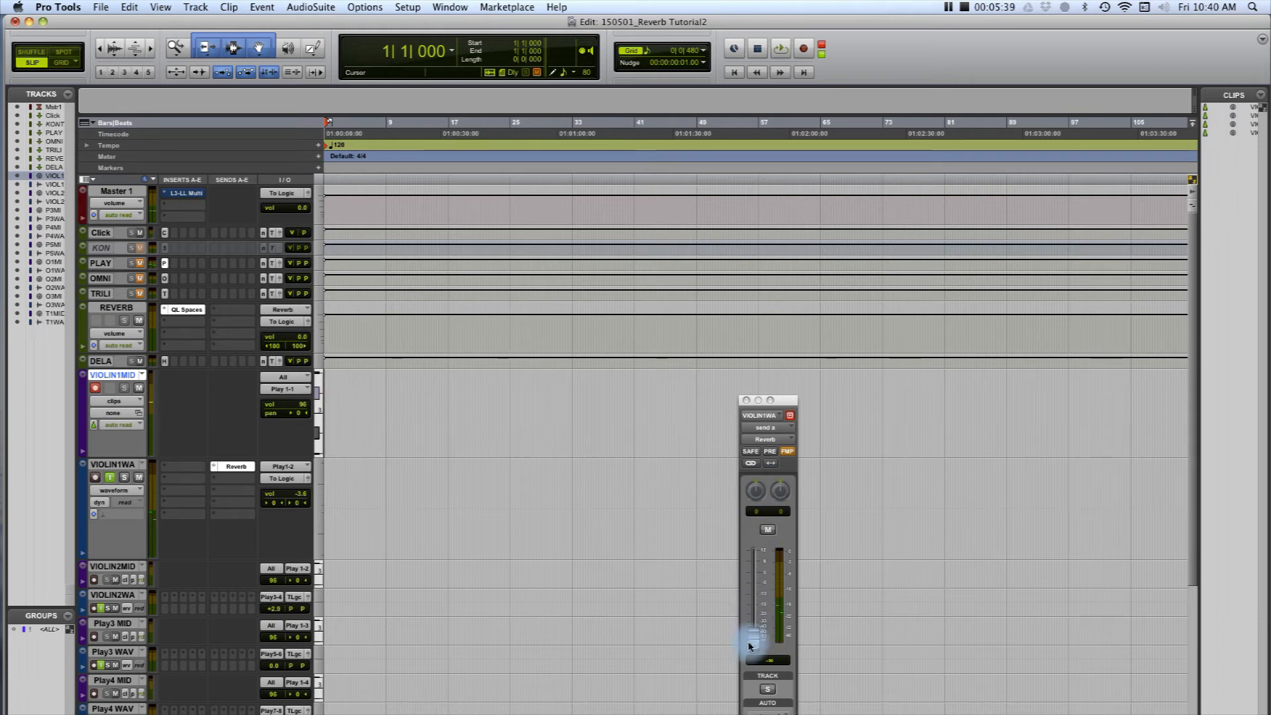
Set VIOLIN1WA's reverb send level to 0.0 dB and turn off FMP for the send.
{"action": "left_click_drag", "start_coordinate": [752, 645], "coordinate": [754, 601]}
{"action": "left_click", "coordinate": [754, 602], "text": "alt"}
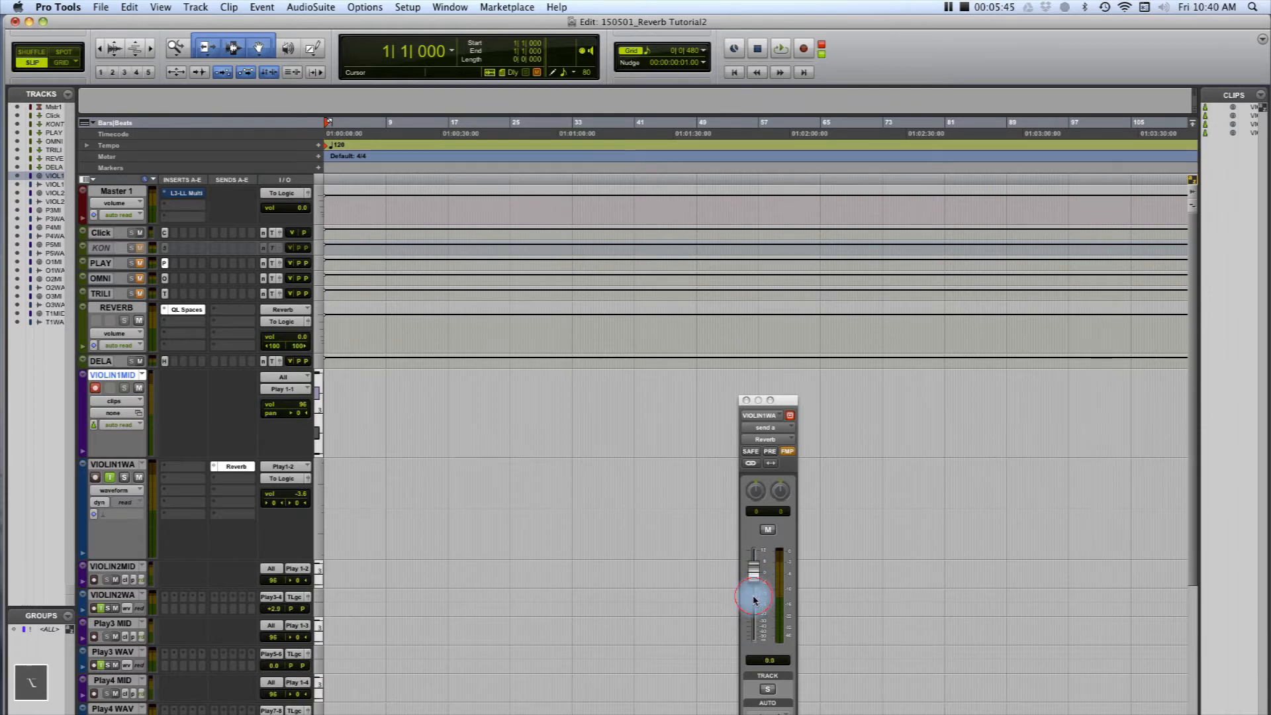
{"action": "left_click", "coordinate": [786, 457]}
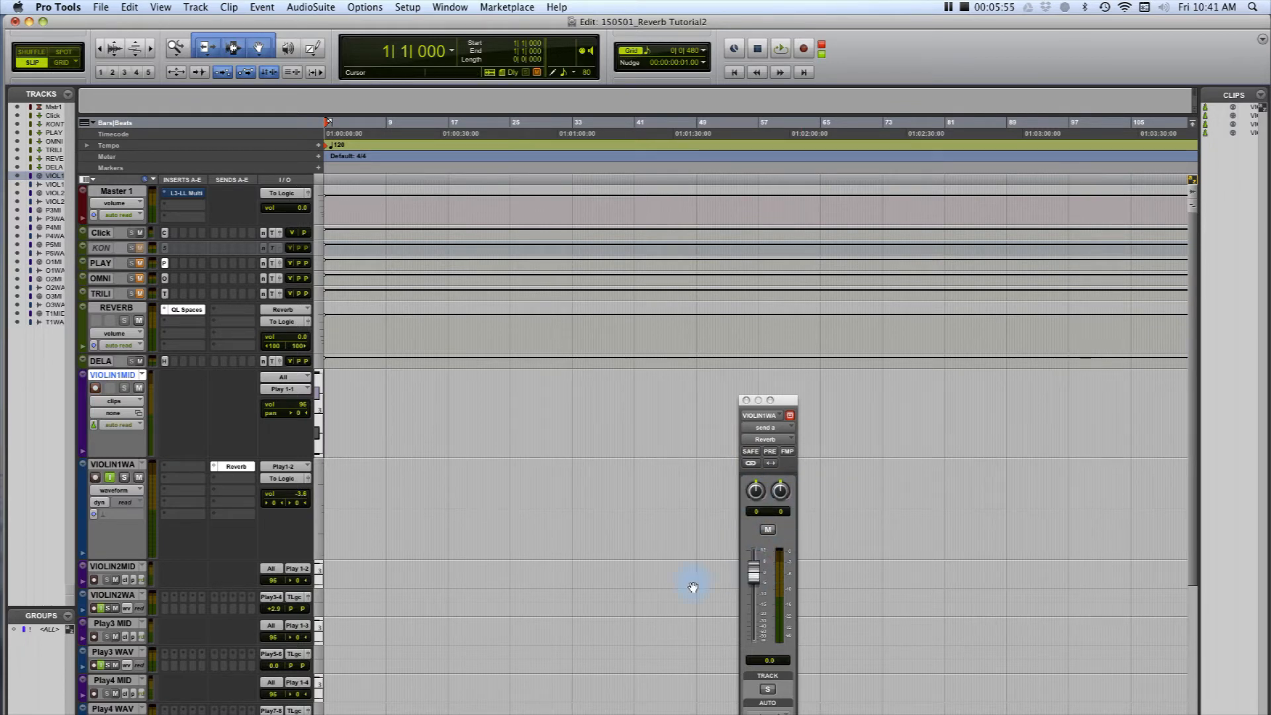
{"action": "left_click", "coordinate": [111, 478]}
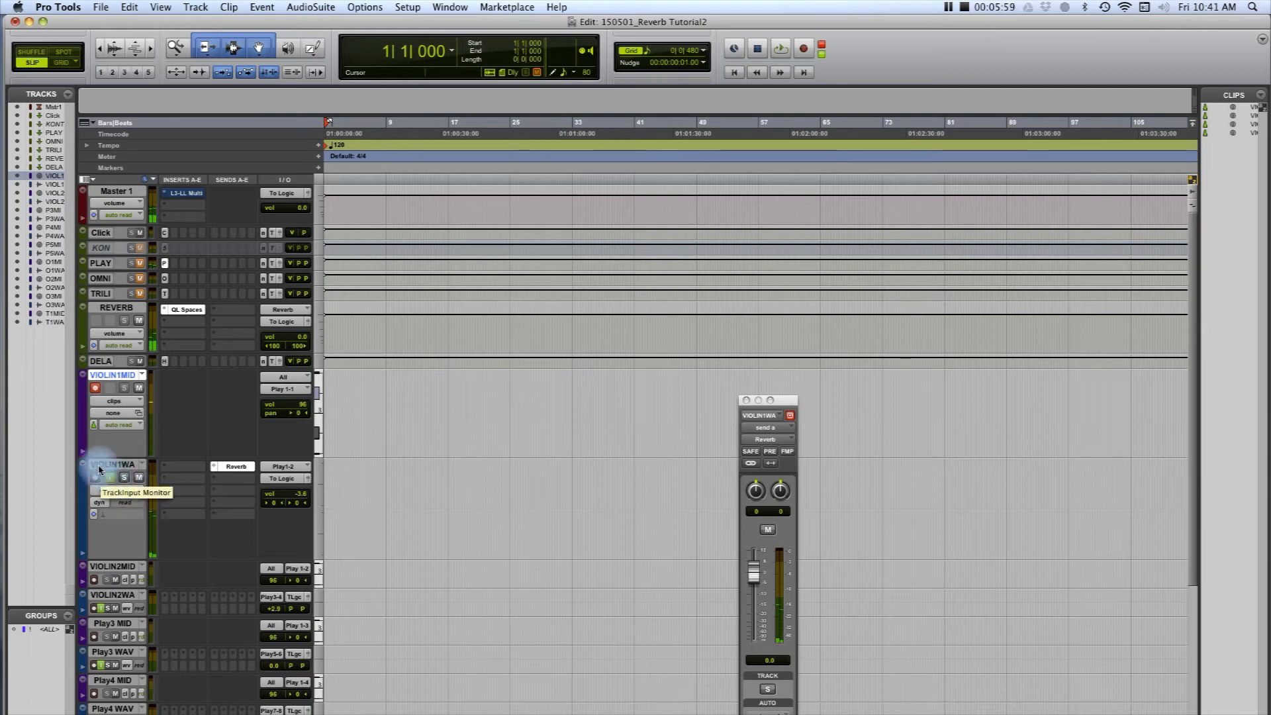
Audition the reverb send at -12.0, +12.0 and -3.7 dB, then set it to -5.2 dB.
{"action": "left_click_drag", "start_coordinate": [744, 563], "coordinate": [759, 598]}
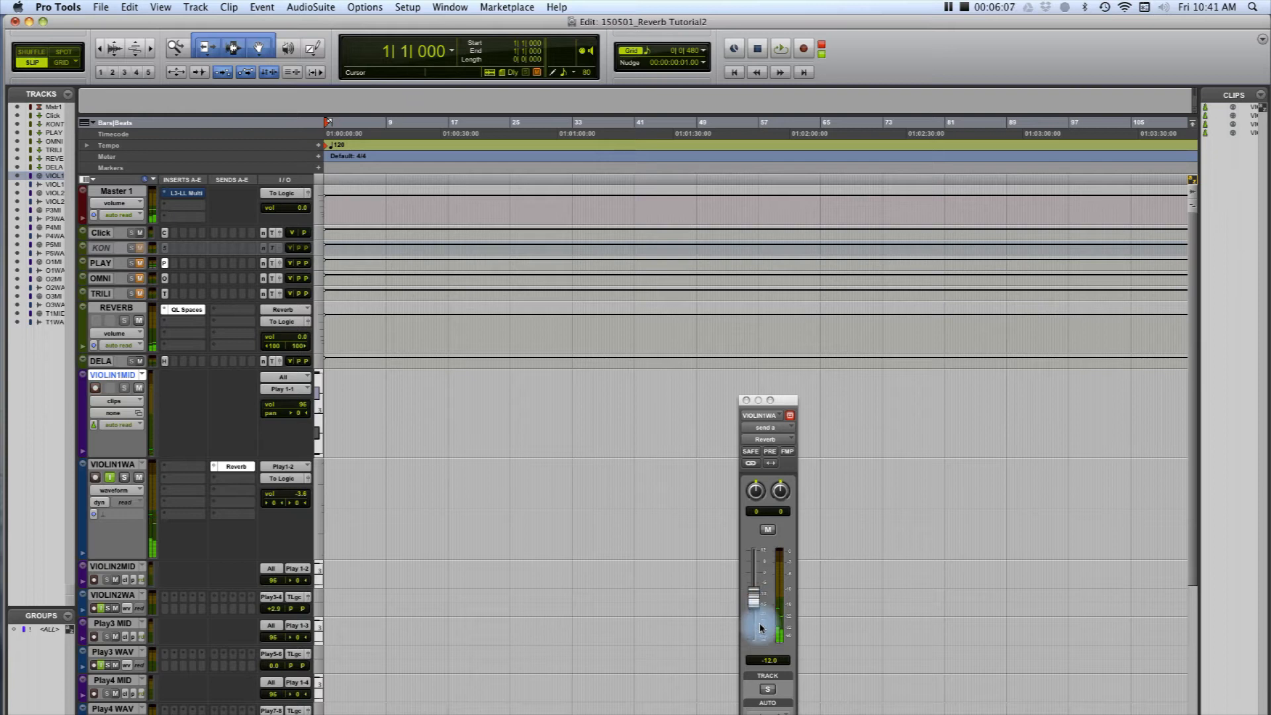
{"action": "left_click_drag", "start_coordinate": [752, 599], "coordinate": [759, 544]}
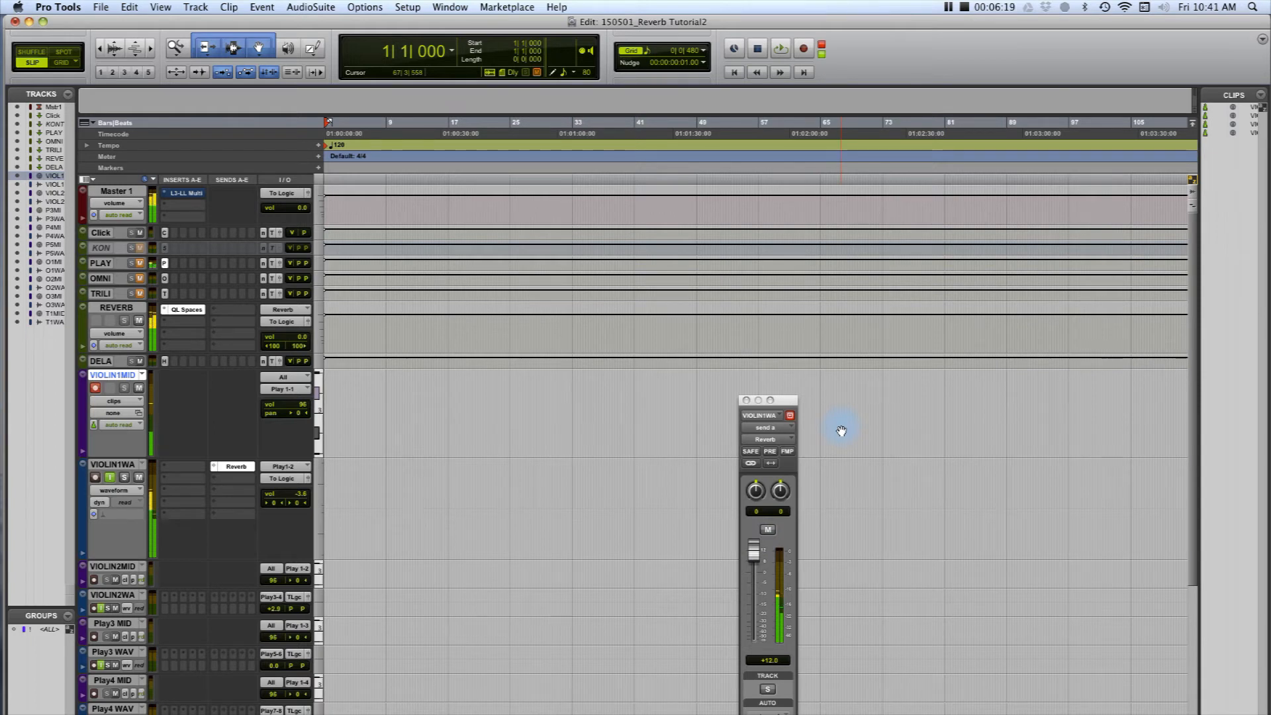
{"action": "left_click_drag", "start_coordinate": [754, 549], "coordinate": [758, 582]}
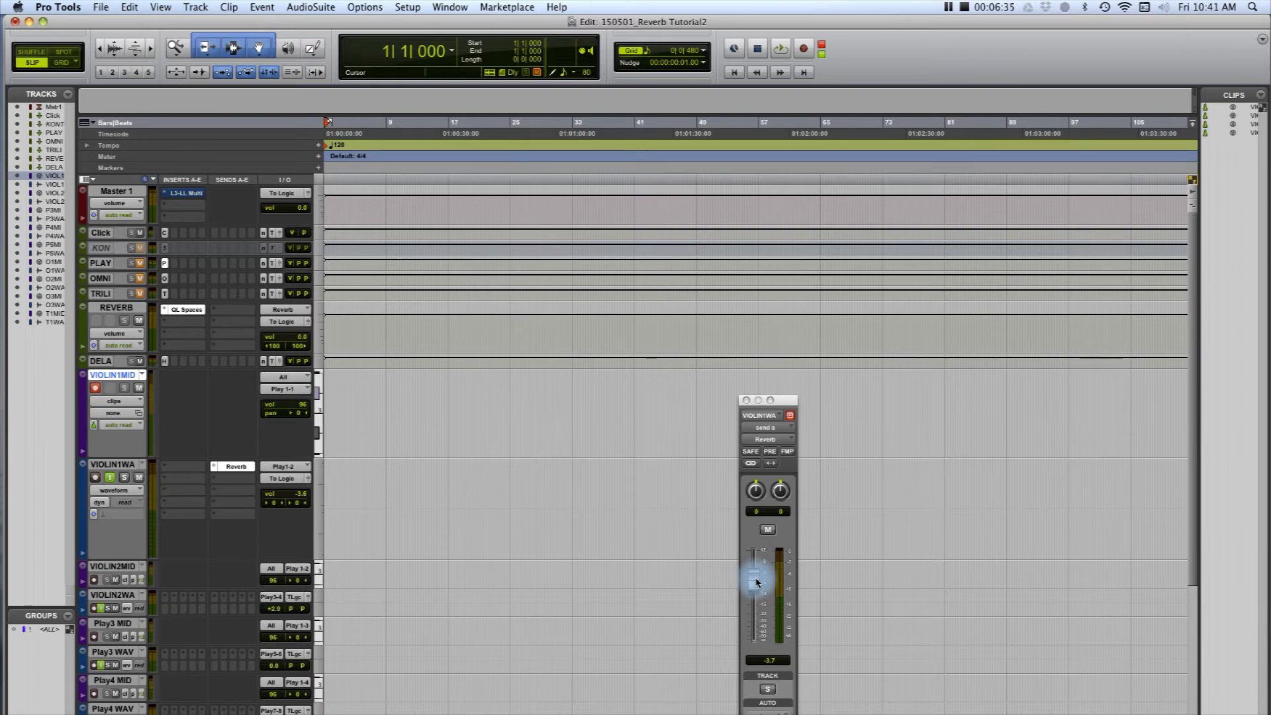
{"action": "left_click_drag", "start_coordinate": [756, 581], "coordinate": [755, 587]}
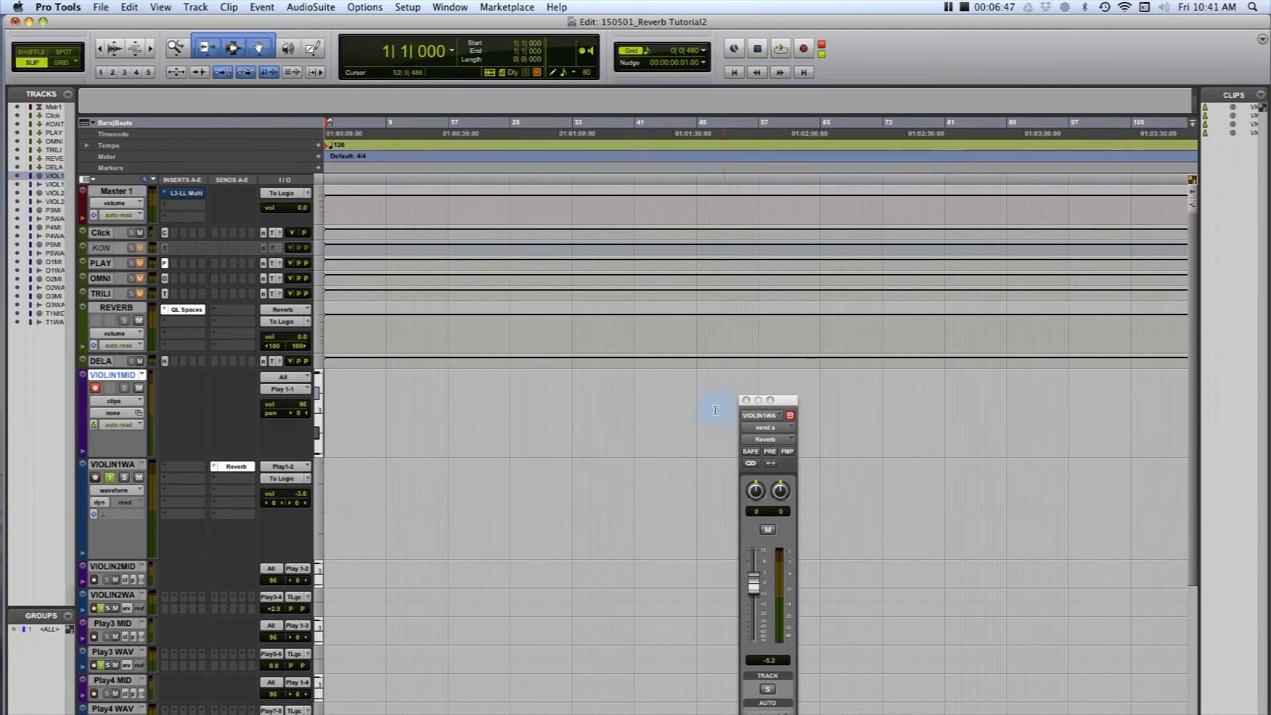
Move the send window beside the tracks, switch the send to PRE, and lower VIOLIN1WA's volume to -∞.
{"action": "left_click_drag", "start_coordinate": [777, 404], "coordinate": [417, 404]}
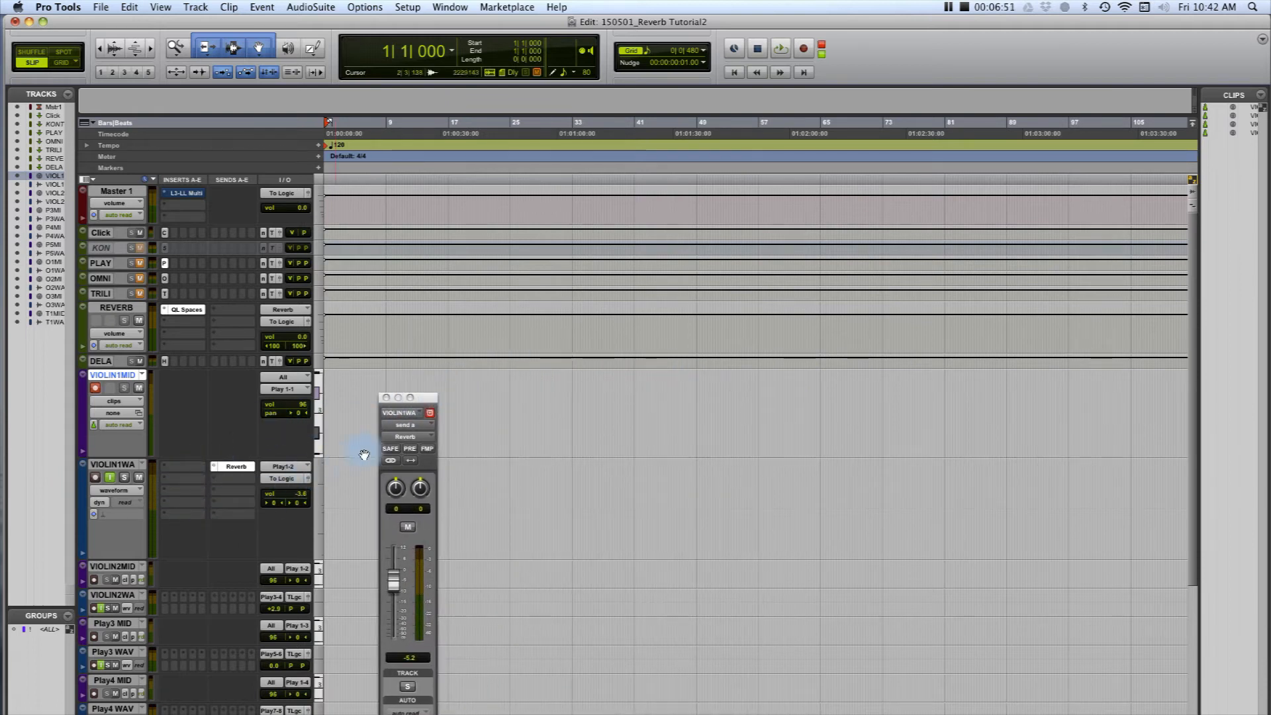
{"action": "left_click", "coordinate": [409, 449]}
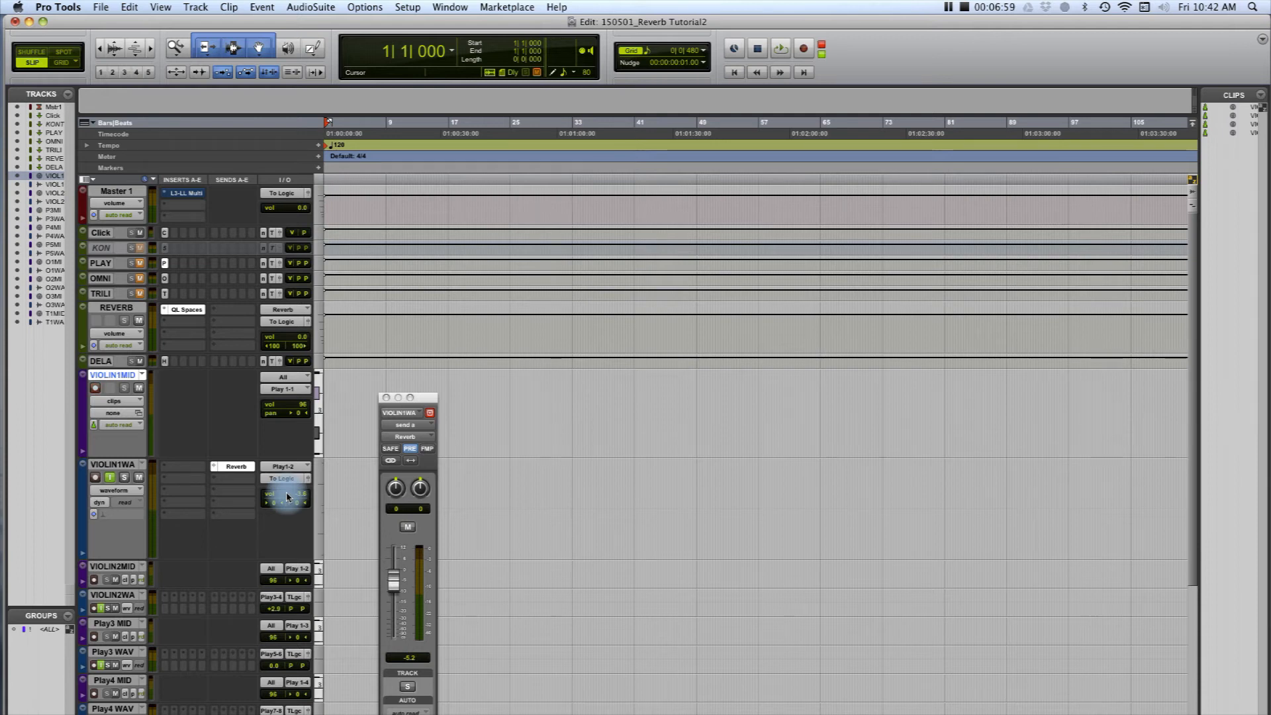
{"action": "left_click_drag", "start_coordinate": [287, 497], "coordinate": [276, 562]}
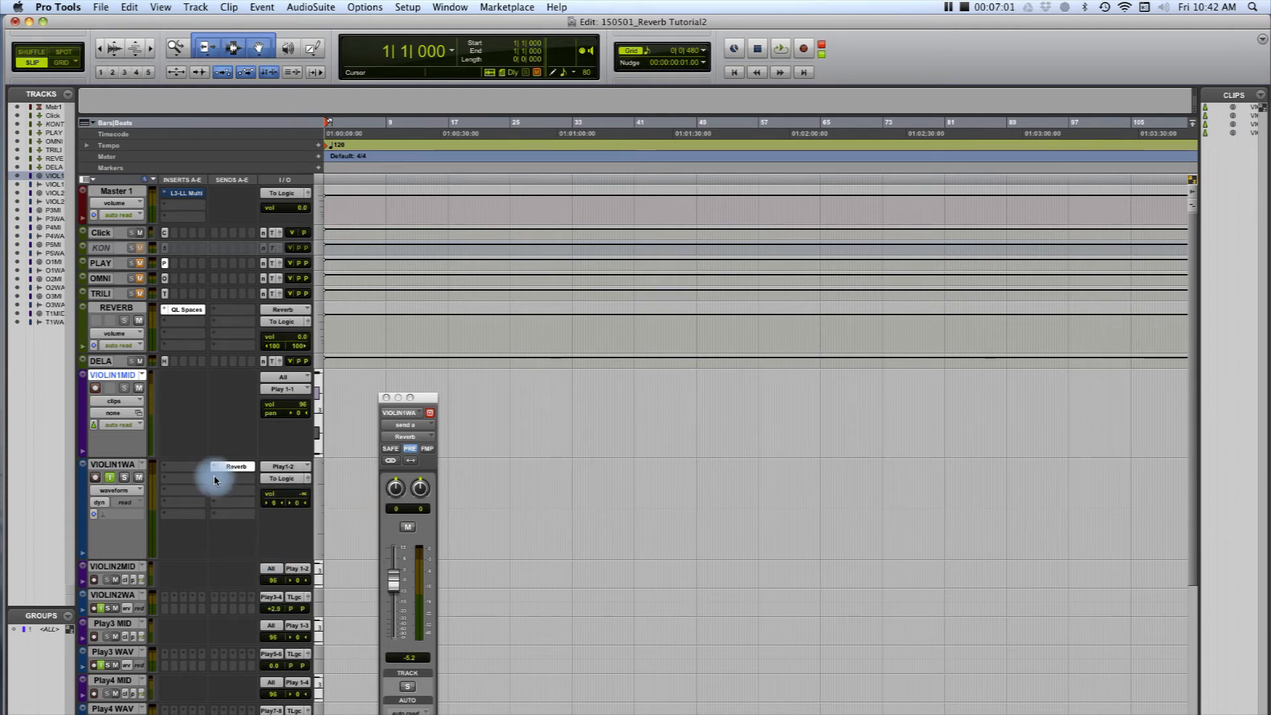
Mute and unmute the reverb send to compare the sound, and set its level to 0.0 dB.
{"action": "left_click", "coordinate": [408, 527]}
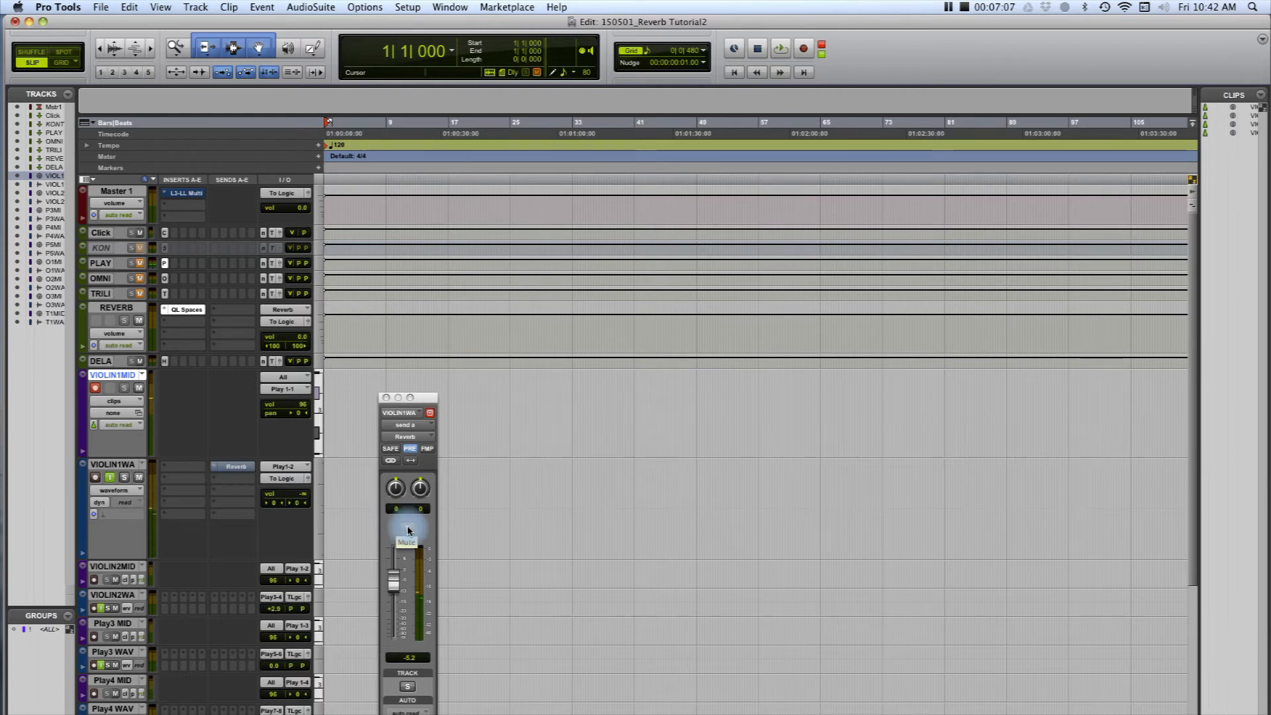
{"action": "left_click", "coordinate": [408, 528]}
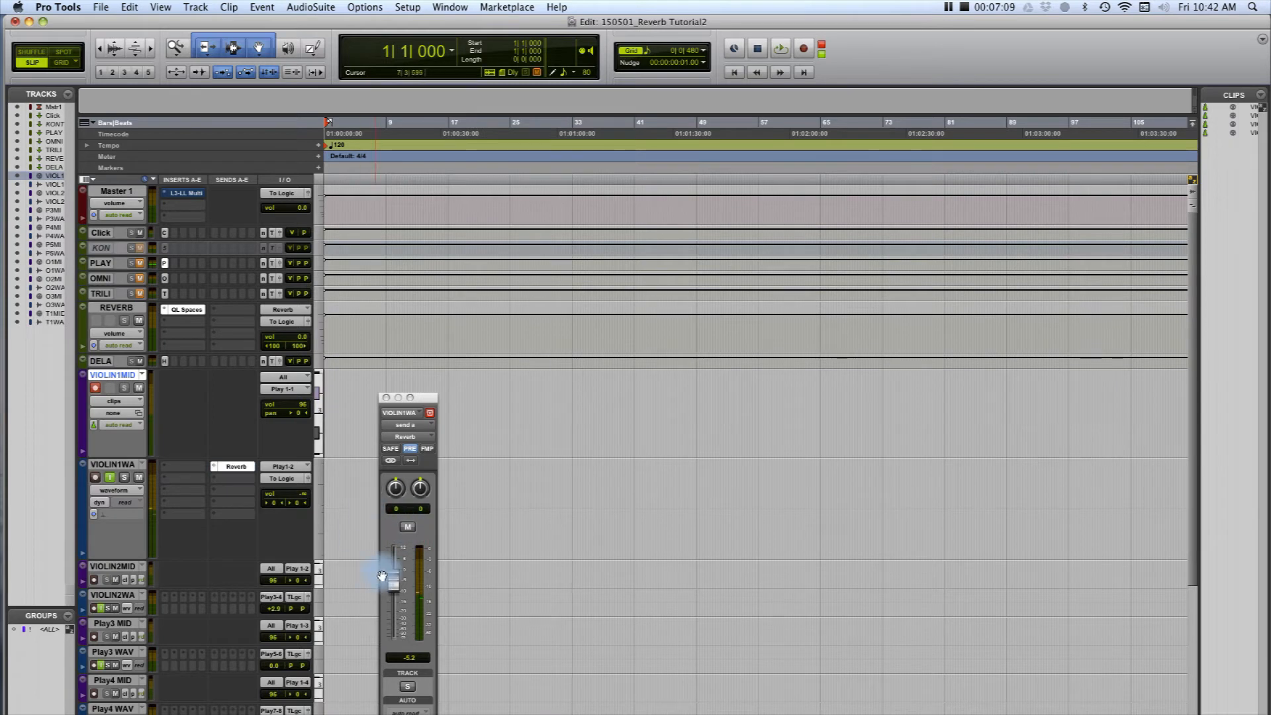
{"action": "left_click_drag", "start_coordinate": [391, 579], "coordinate": [395, 566]}
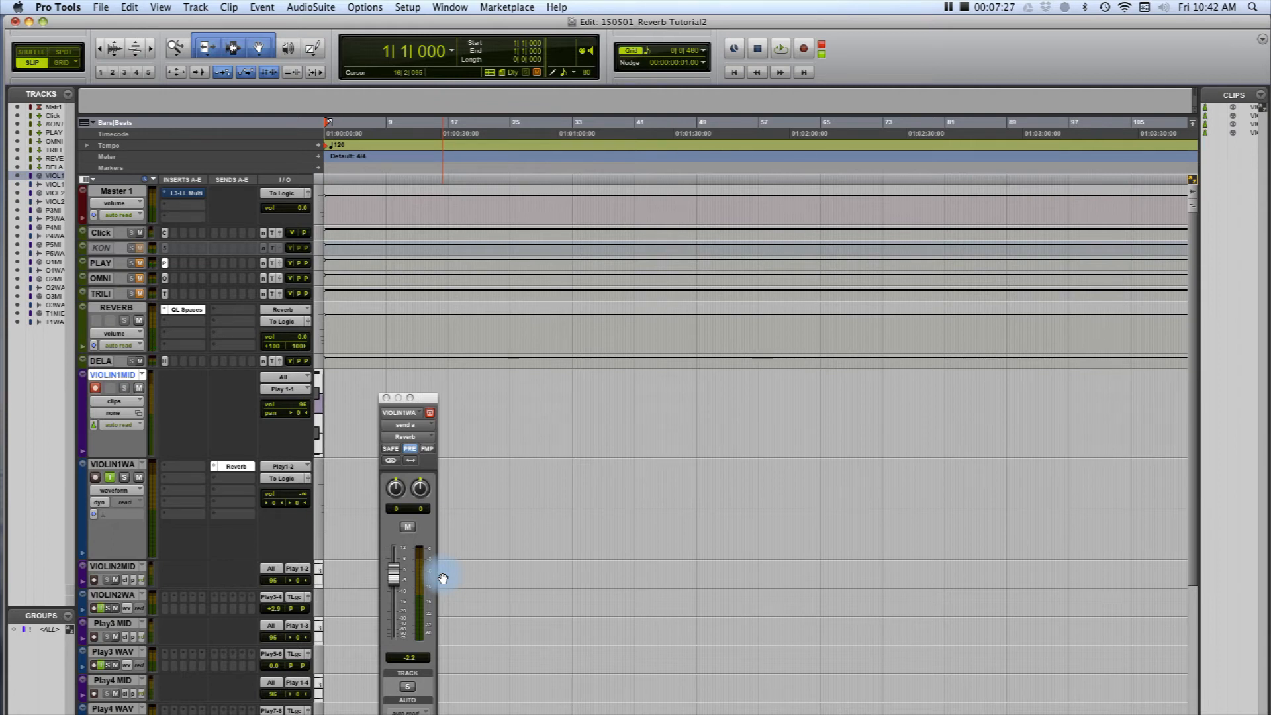
{"action": "left_click", "coordinate": [394, 576]}
{"action": "left_click_drag", "start_coordinate": [394, 576], "coordinate": [394, 574]}
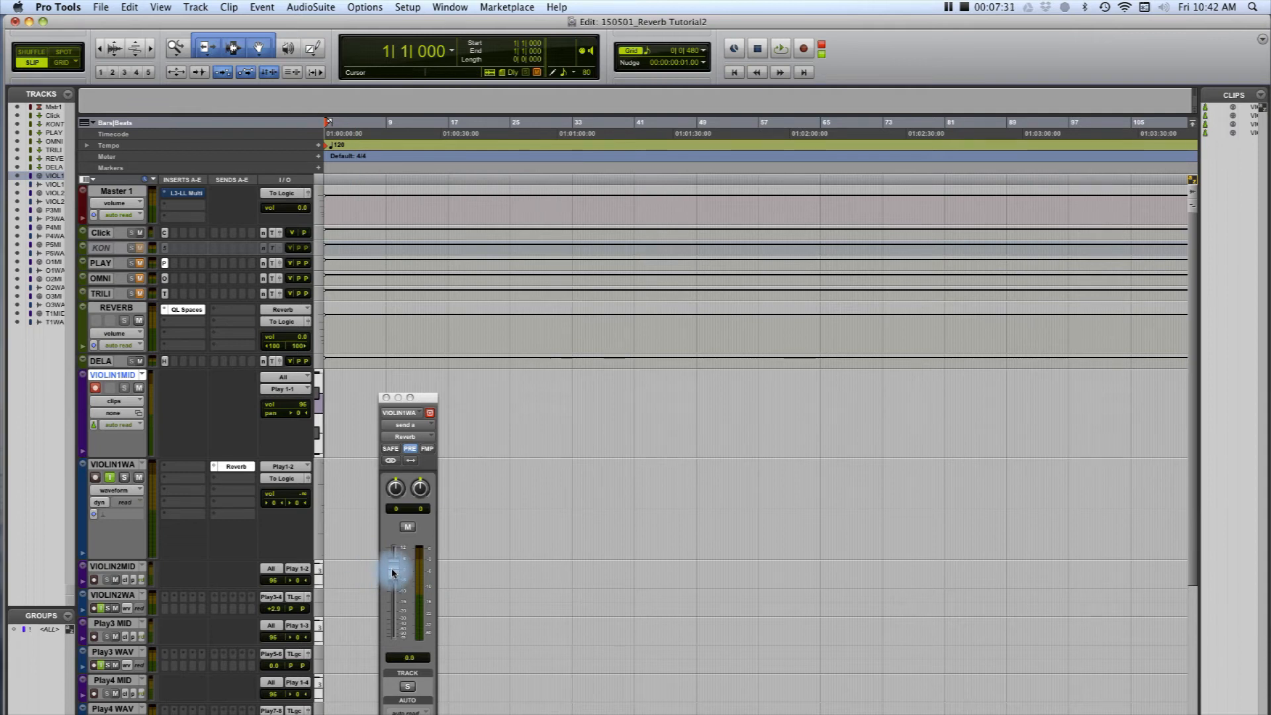
{"action": "left_click_drag", "start_coordinate": [419, 398], "coordinate": [467, 381]}
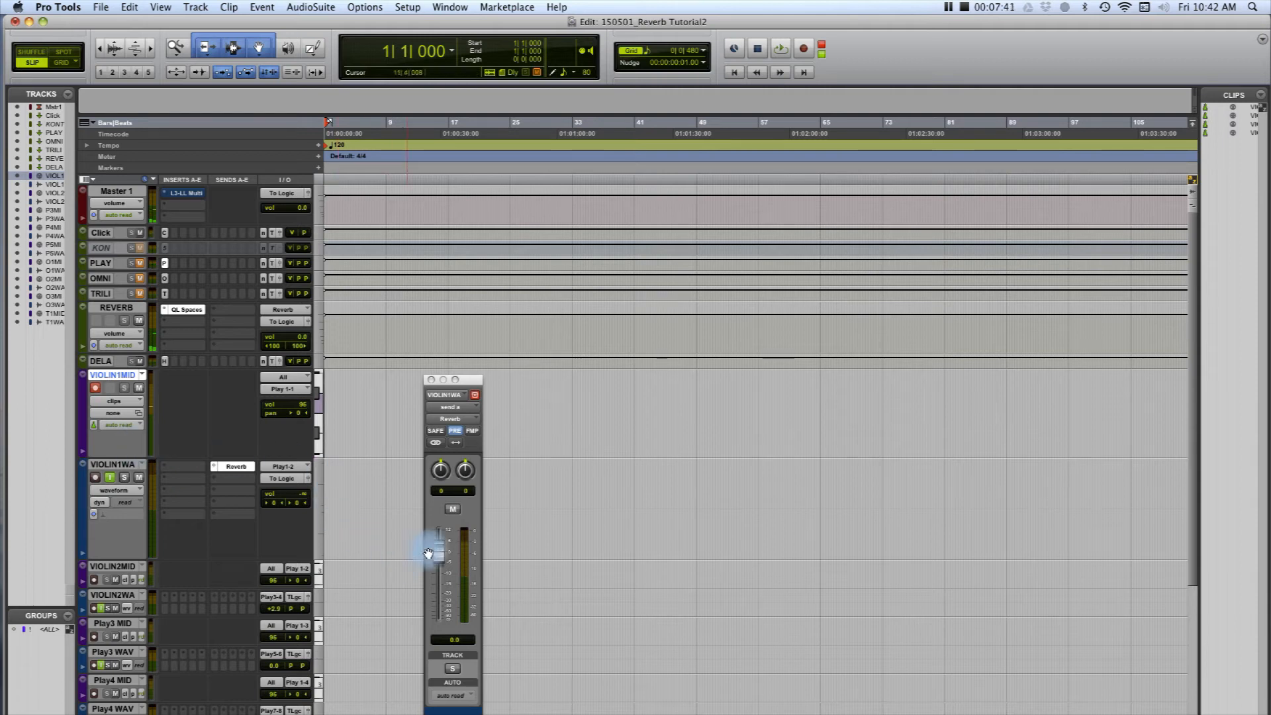
Audition the reverb send at -4.9 and +0.7 dB, then set its level to -5.8 dB.
{"action": "left_click_drag", "start_coordinate": [439, 555], "coordinate": [439, 567]}
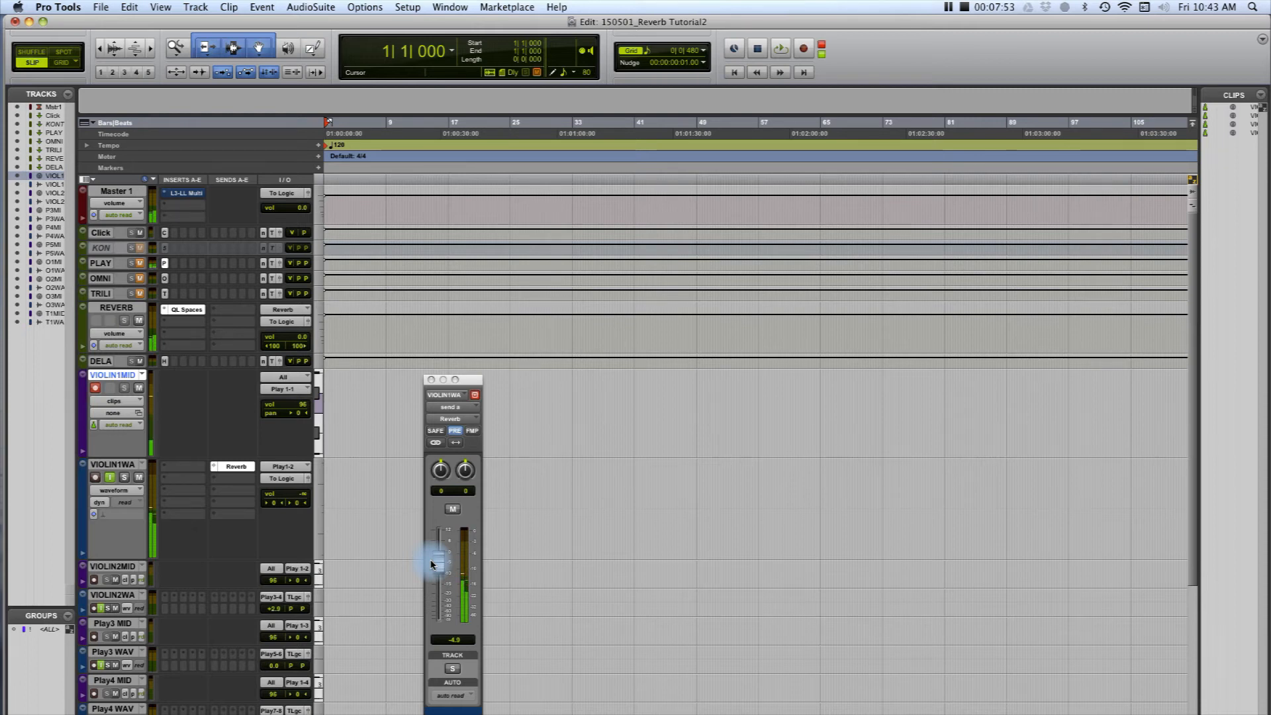
{"action": "left_click_drag", "start_coordinate": [431, 564], "coordinate": [437, 554]}
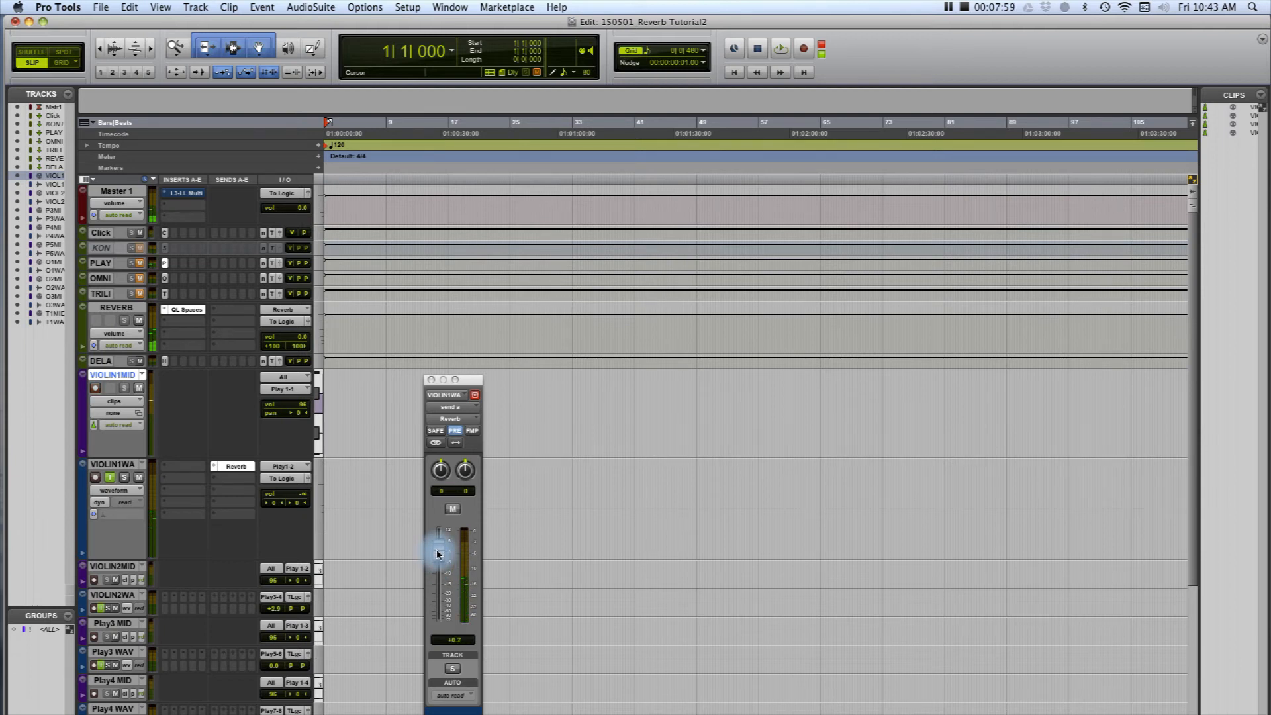
{"action": "left_click_drag", "start_coordinate": [436, 555], "coordinate": [439, 569]}
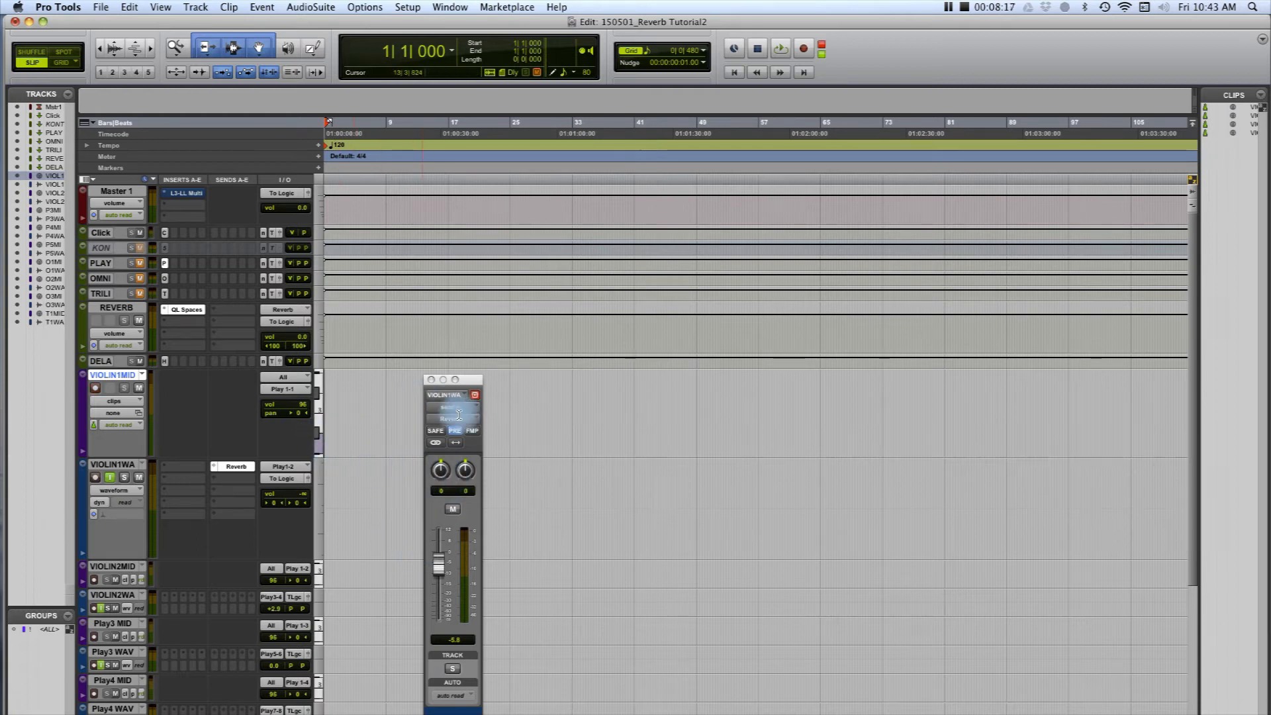
Turn on FMP for the reverb send and pan VIOLIN1WA's channels fully apart, left channel to <100 and right channel to 100>.
{"action": "left_click", "coordinate": [472, 431]}
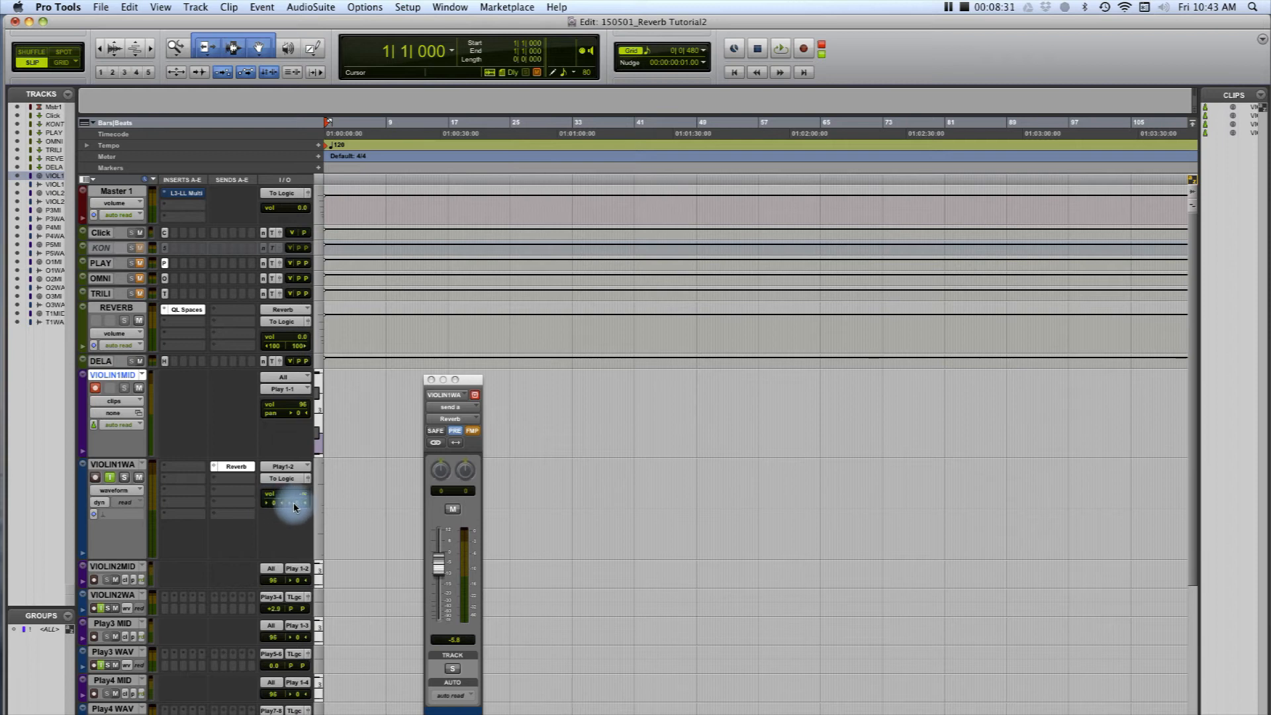
{"action": "left_click_drag", "start_coordinate": [268, 504], "coordinate": [218, 507]}
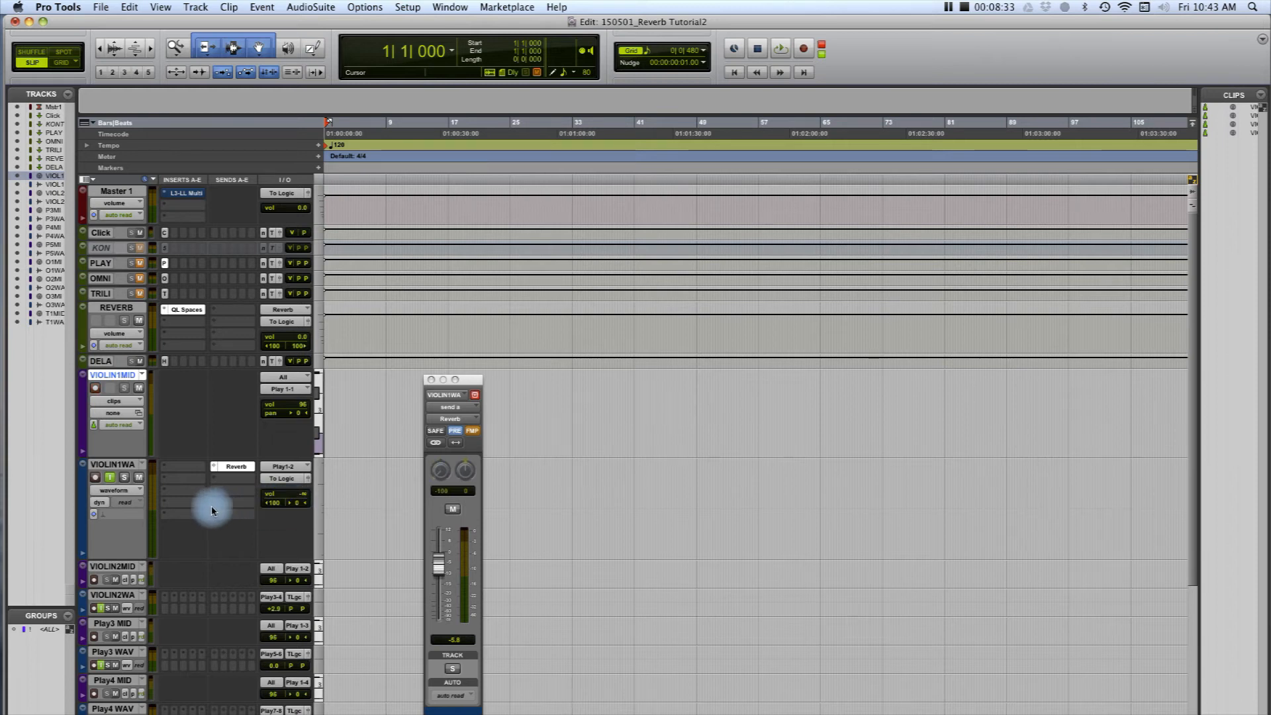
{"action": "left_click_drag", "start_coordinate": [300, 505], "coordinate": [356, 503]}
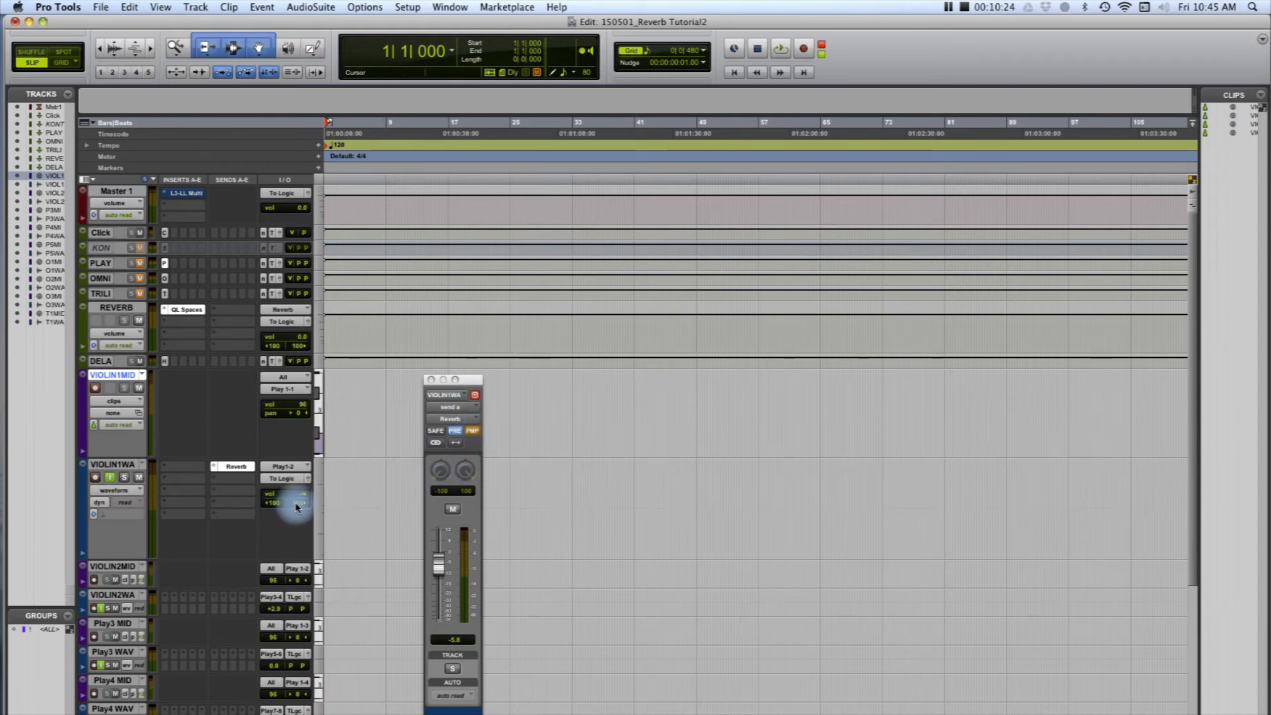
{"action": "mouse_move", "coordinate": [296, 507]}
{"action": "left_mouse_down"}
{"action": "mouse_move", "coordinate": [245, 503]}
{"action": "mouse_move", "coordinate": [306, 502]}
{"action": "left_mouse_up"}
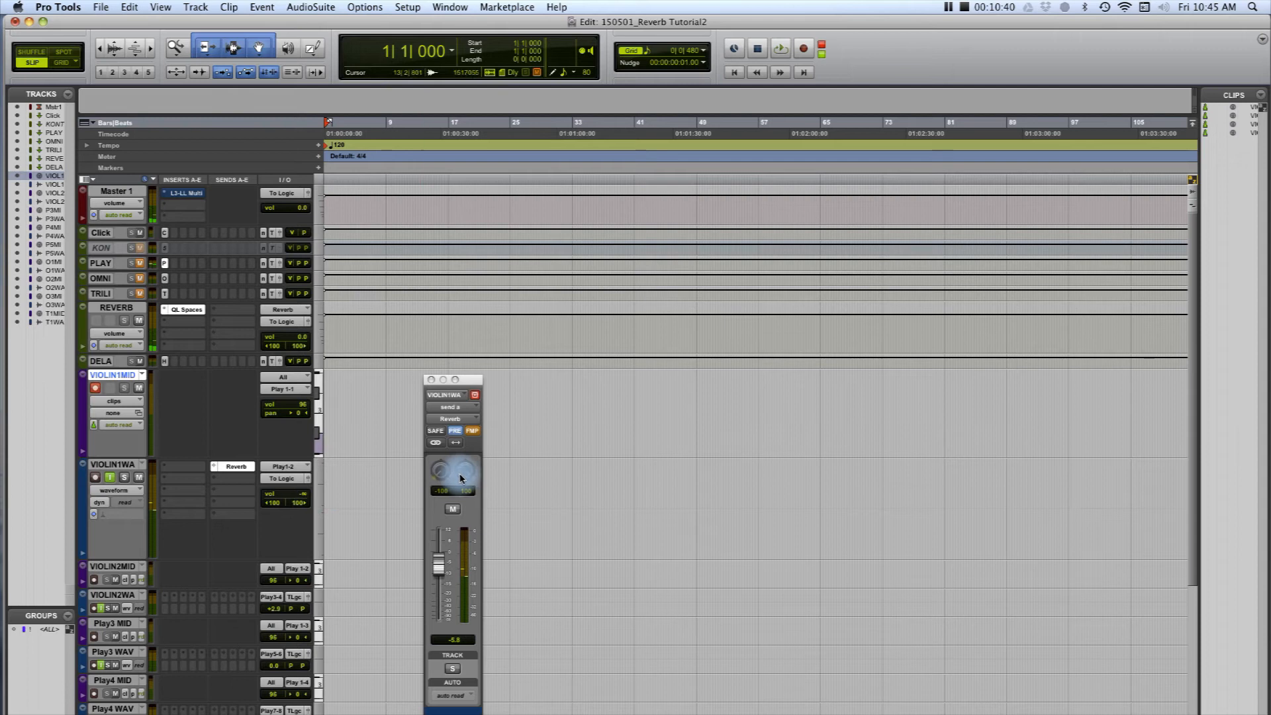
{"action": "mouse_move", "coordinate": [294, 506]}
{"action": "left_mouse_down"}
{"action": "mouse_move", "coordinate": [265, 506]}
{"action": "mouse_move", "coordinate": [279, 506]}
{"action": "left_mouse_up"}
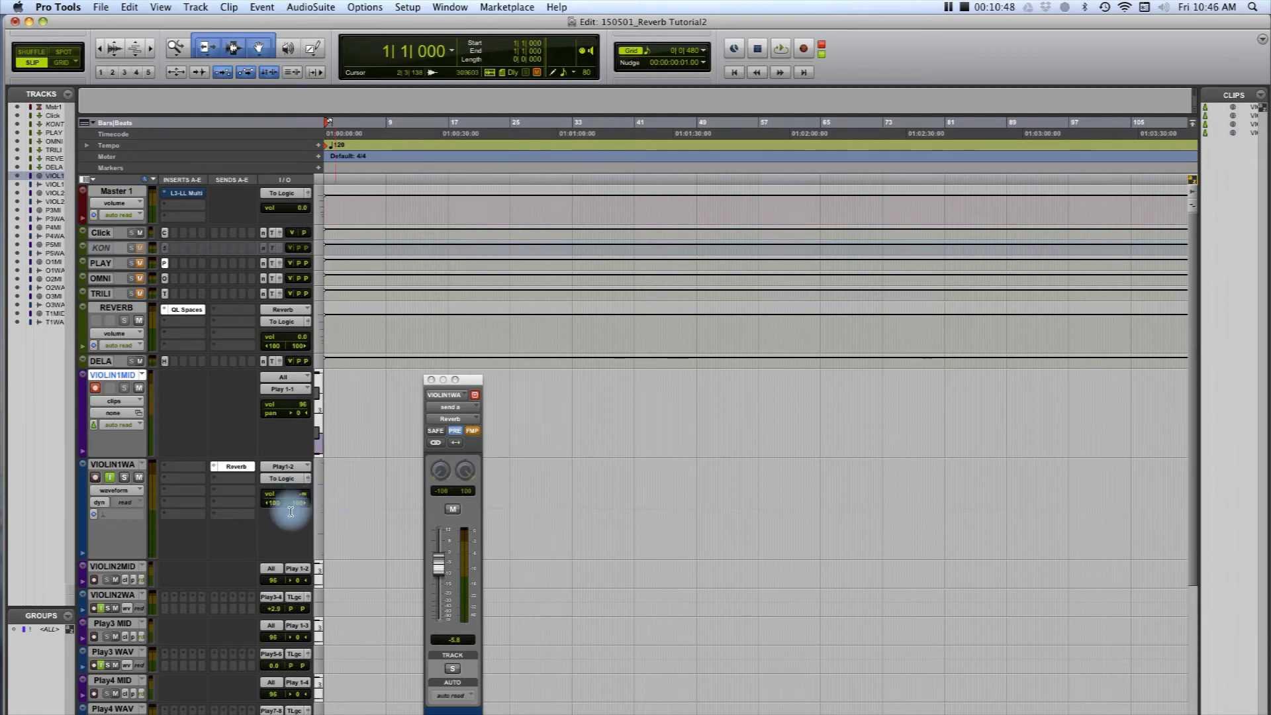
{"action": "left_click", "coordinate": [276, 505]}
{"action": "mouse_move", "coordinate": [276, 507]}
{"action": "left_mouse_down"}
{"action": "mouse_move", "coordinate": [324, 508]}
{"action": "mouse_move", "coordinate": [263, 505]}
{"action": "left_mouse_up"}
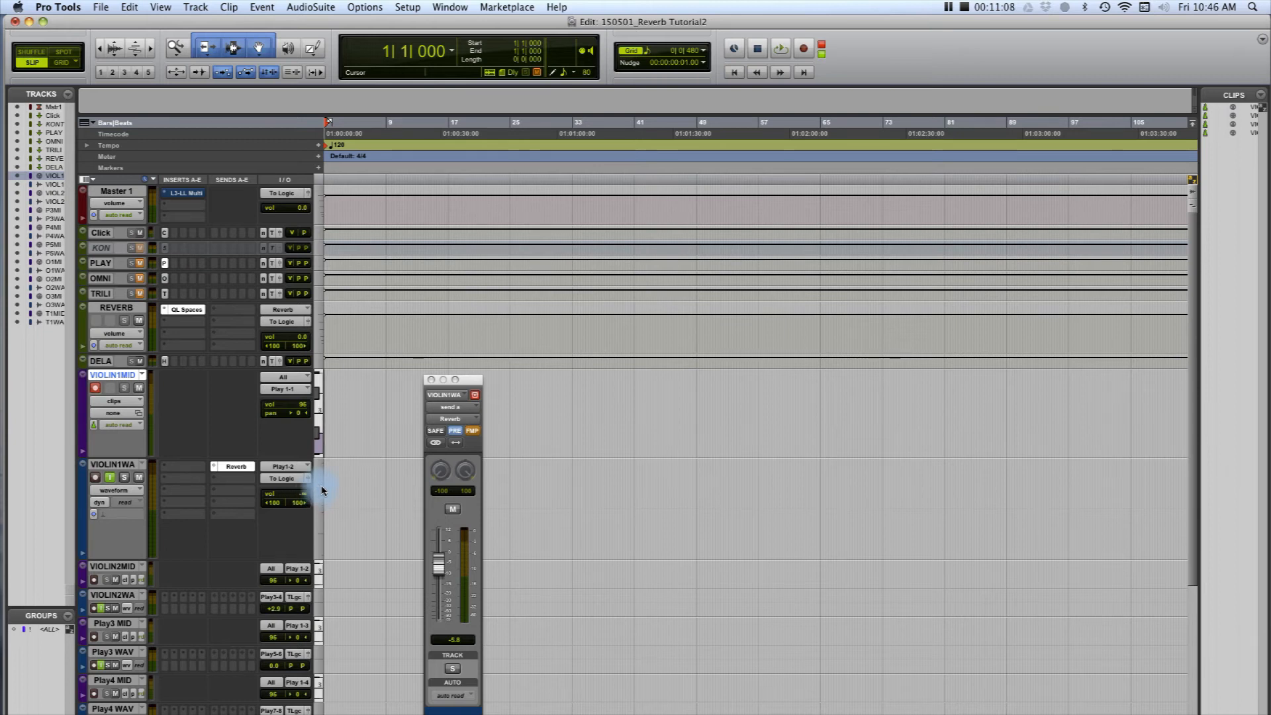
Audition VIOLIN1WA's right-channel pan at <100 and <24, then set it to 0.
{"action": "left_click_drag", "start_coordinate": [289, 502], "coordinate": [242, 506]}
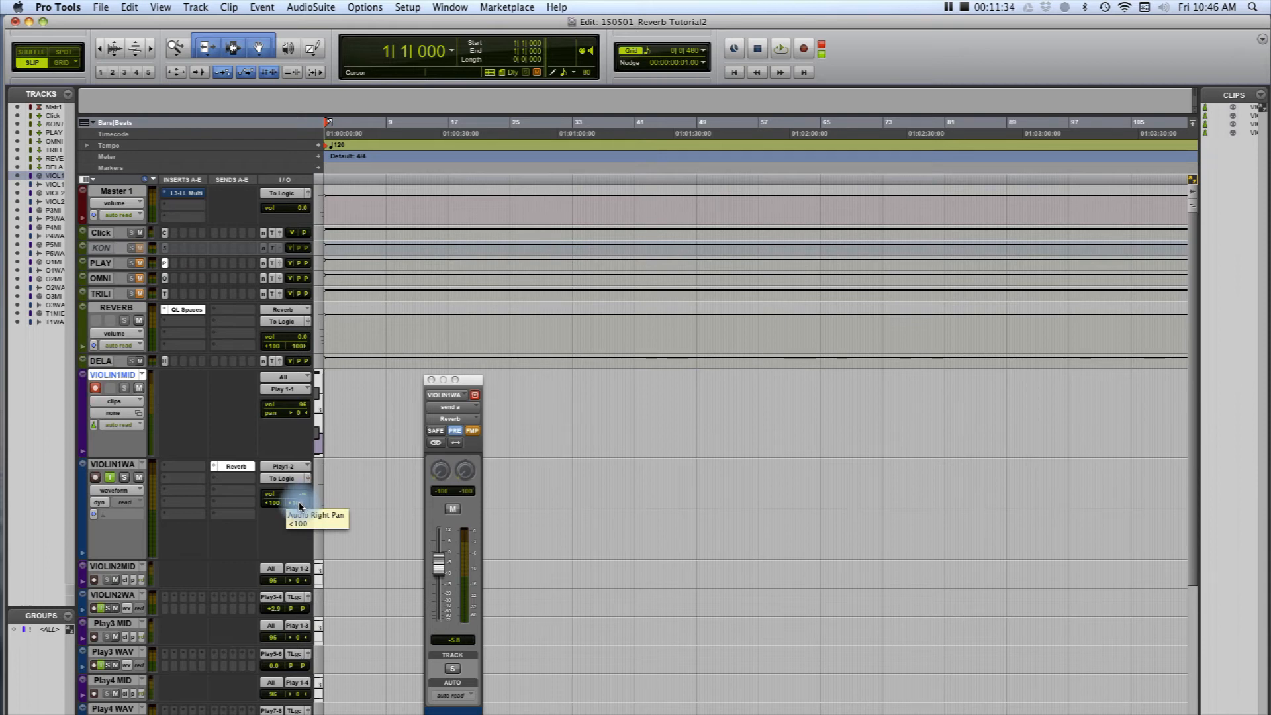
{"action": "mouse_move", "coordinate": [299, 506]}
{"action": "left_mouse_down"}
{"action": "mouse_move", "coordinate": [312, 507]}
{"action": "mouse_move", "coordinate": [296, 503]}
{"action": "left_mouse_up"}
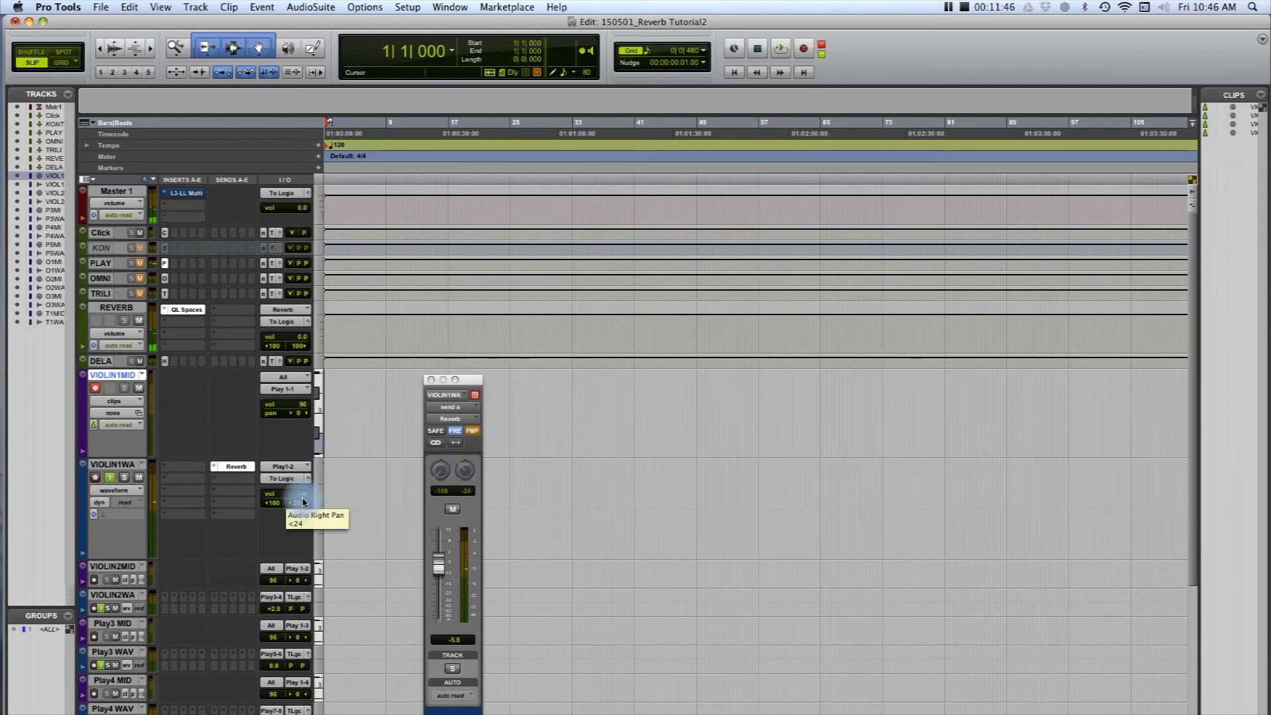
{"action": "left_click_drag", "start_coordinate": [294, 503], "coordinate": [297, 507]}
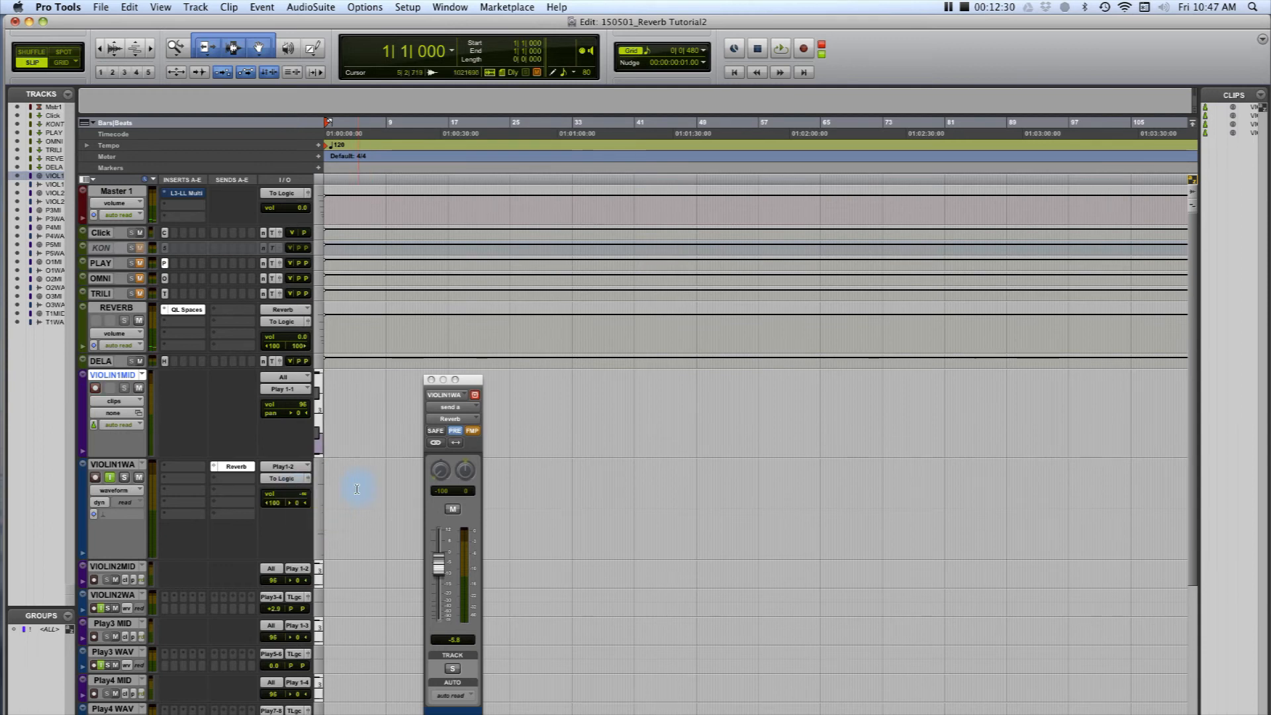
Gradually raise VIOLIN1WA's volume through -26.1 and -17.3 dB, and set it to +1.2 dB.
{"action": "left_click", "coordinate": [287, 497]}
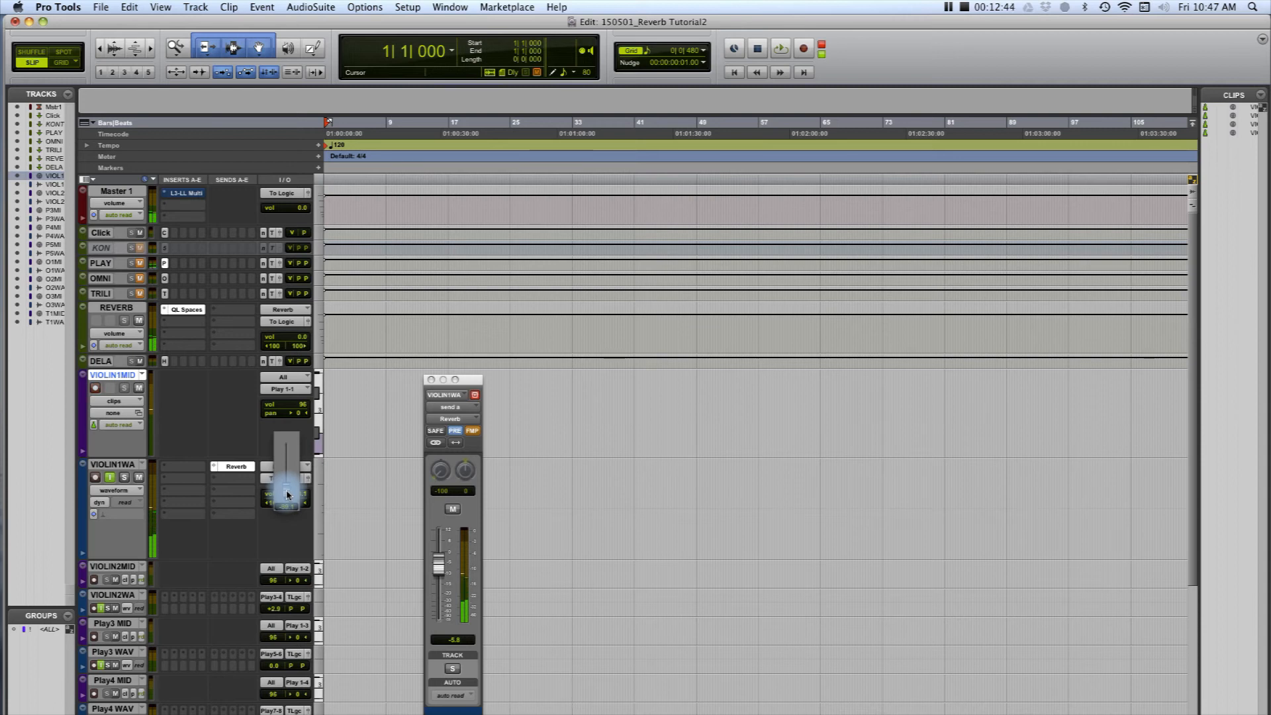
{"action": "left_click_drag", "start_coordinate": [289, 491], "coordinate": [290, 489]}
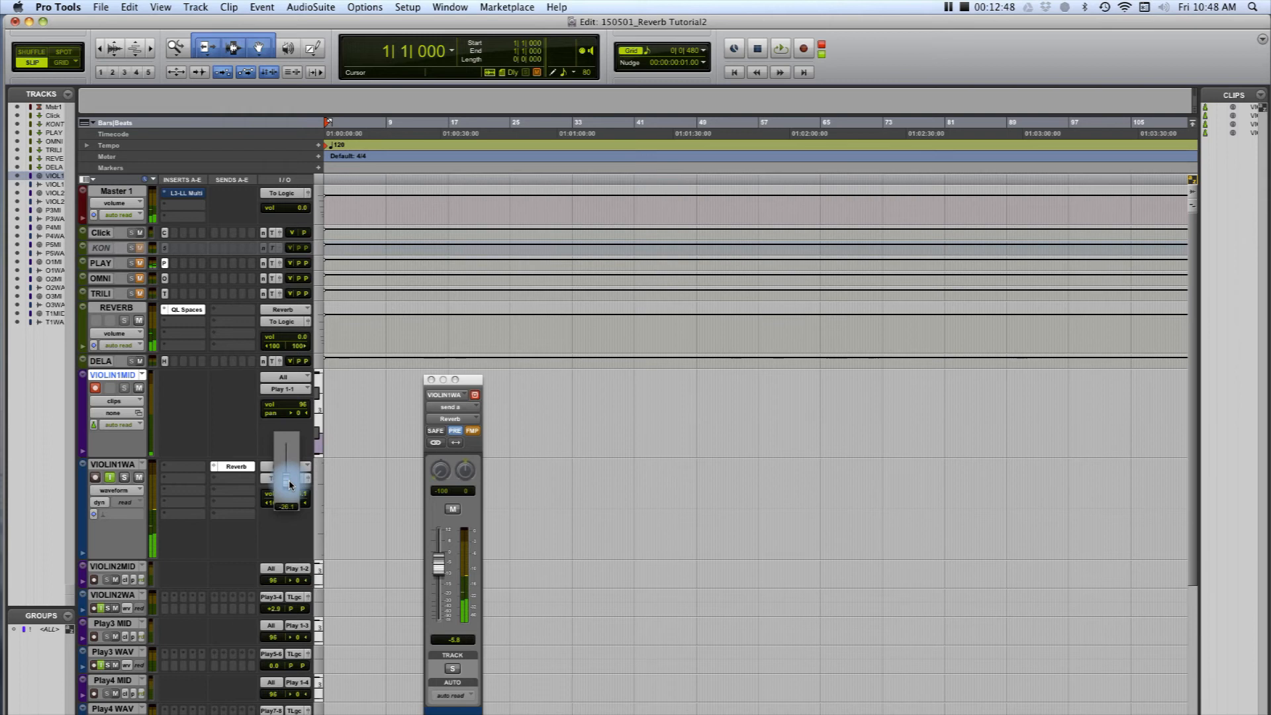
{"action": "left_click_drag", "start_coordinate": [289, 484], "coordinate": [291, 481]}
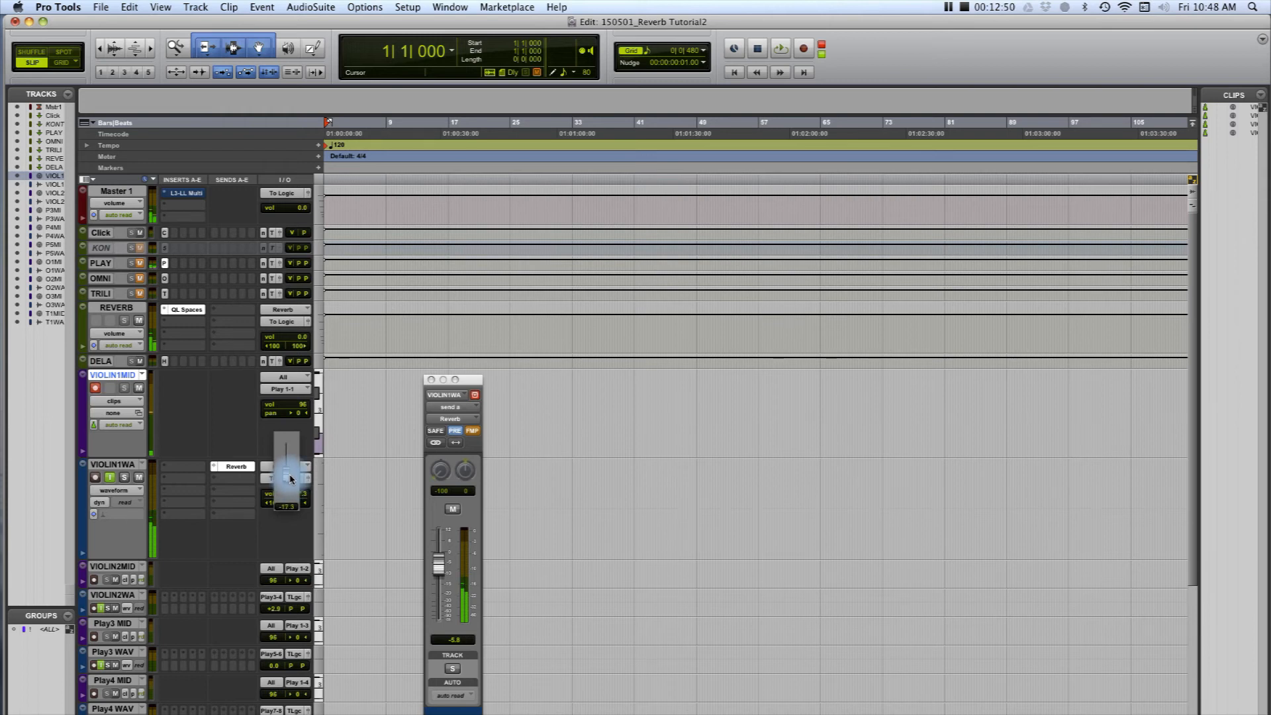
{"action": "left_click_drag", "start_coordinate": [291, 474], "coordinate": [291, 470]}
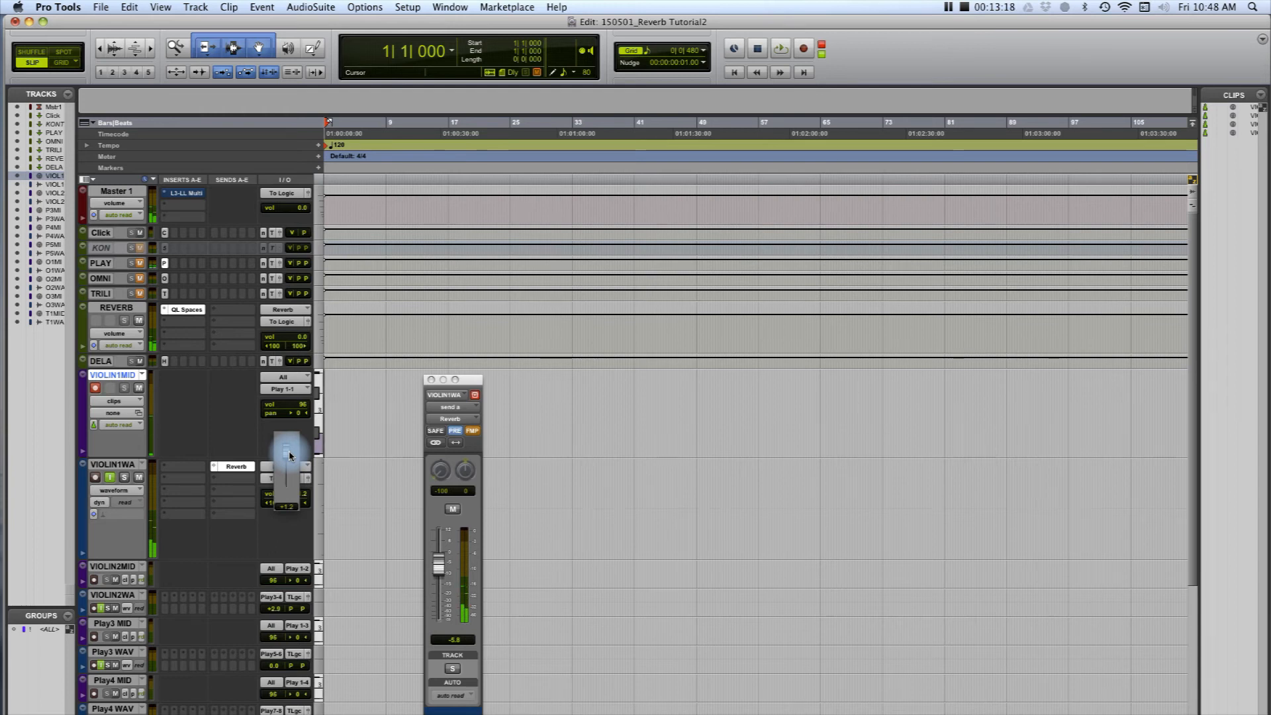
{"action": "left_click", "coordinate": [289, 456]}
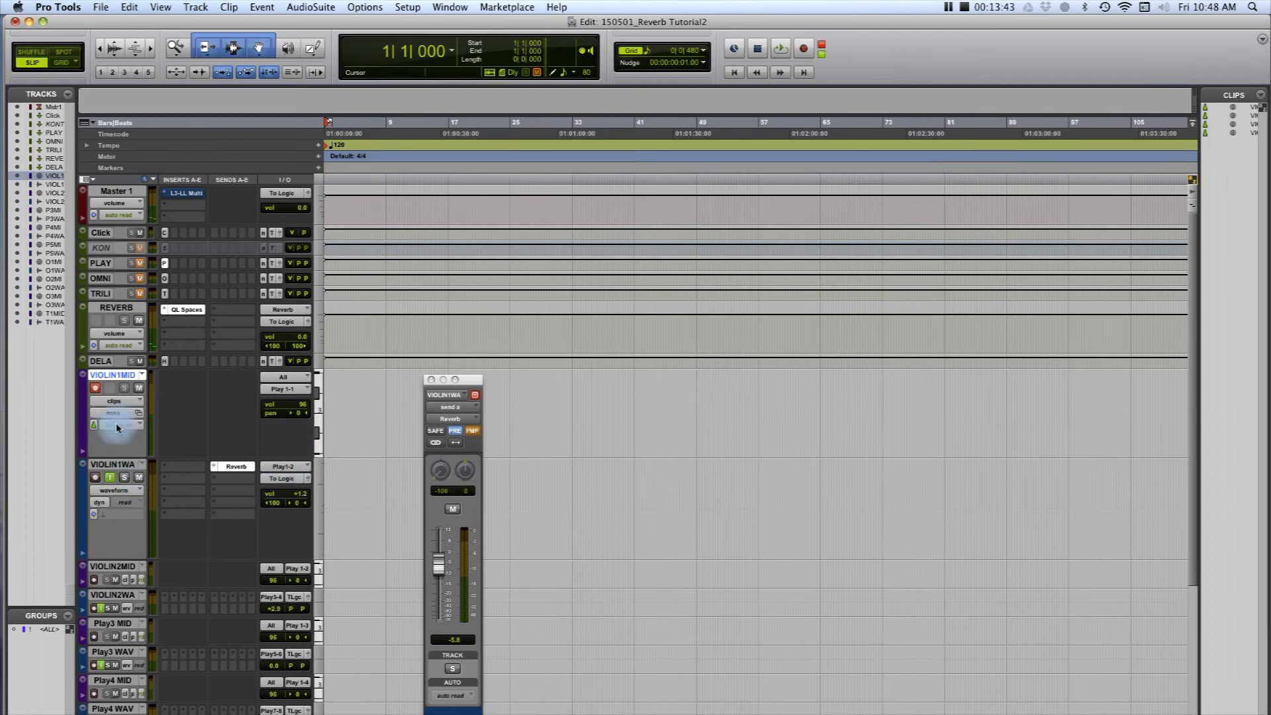
Move the send window away from the tracks and record a MIDI performance of about 11 bars on VIOLIN1MID.
{"action": "left_click_drag", "start_coordinate": [478, 380], "coordinate": [1230, 413]}
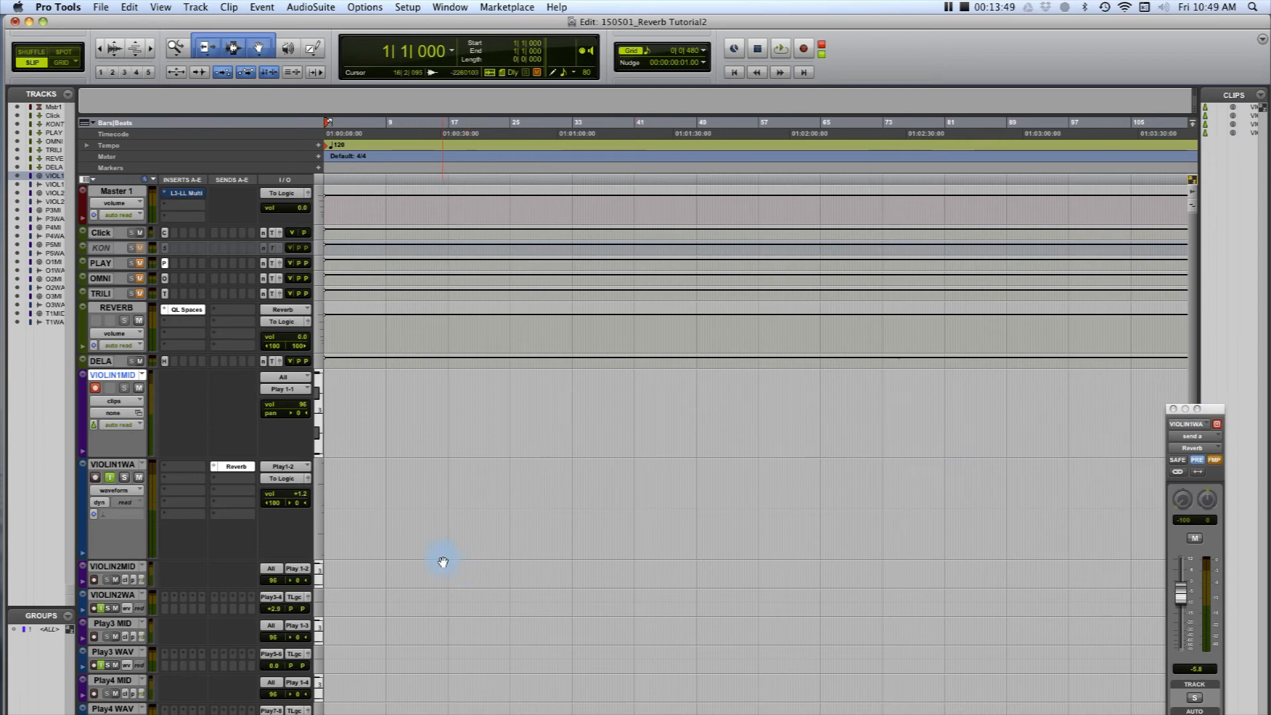
{"action": "key", "text": "super+space"}
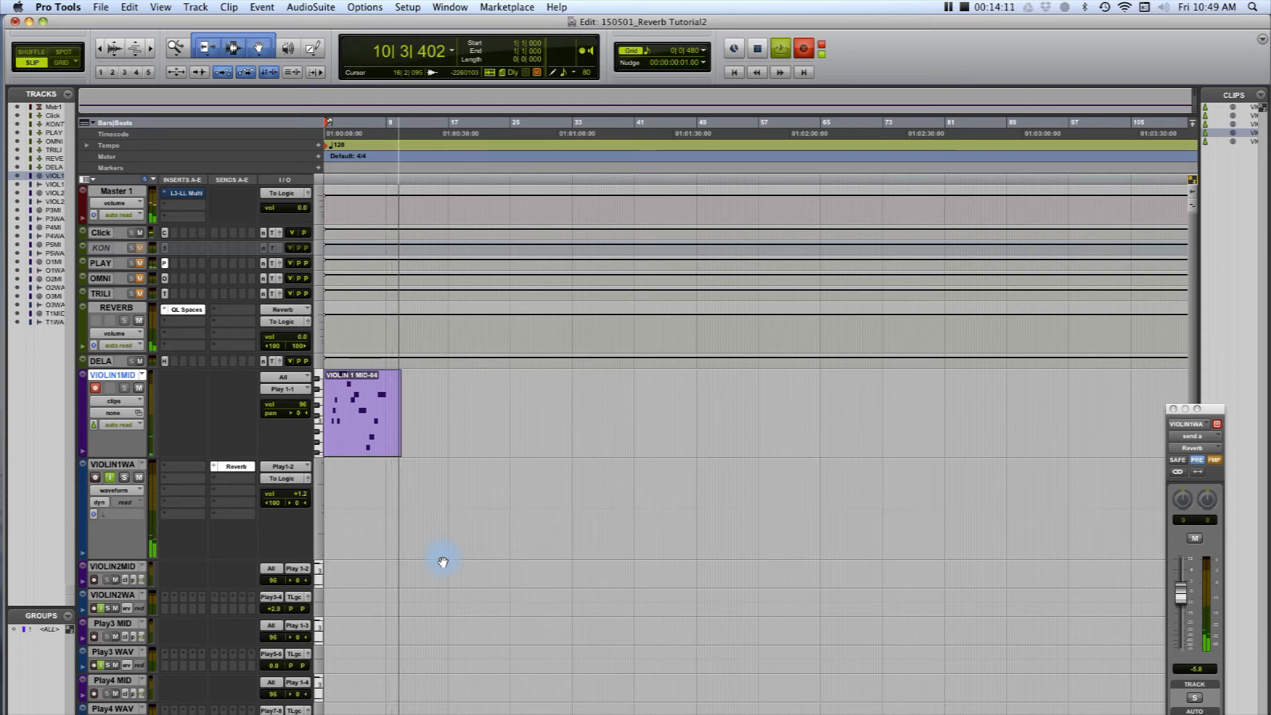
{"action": "key", "text": "space"}
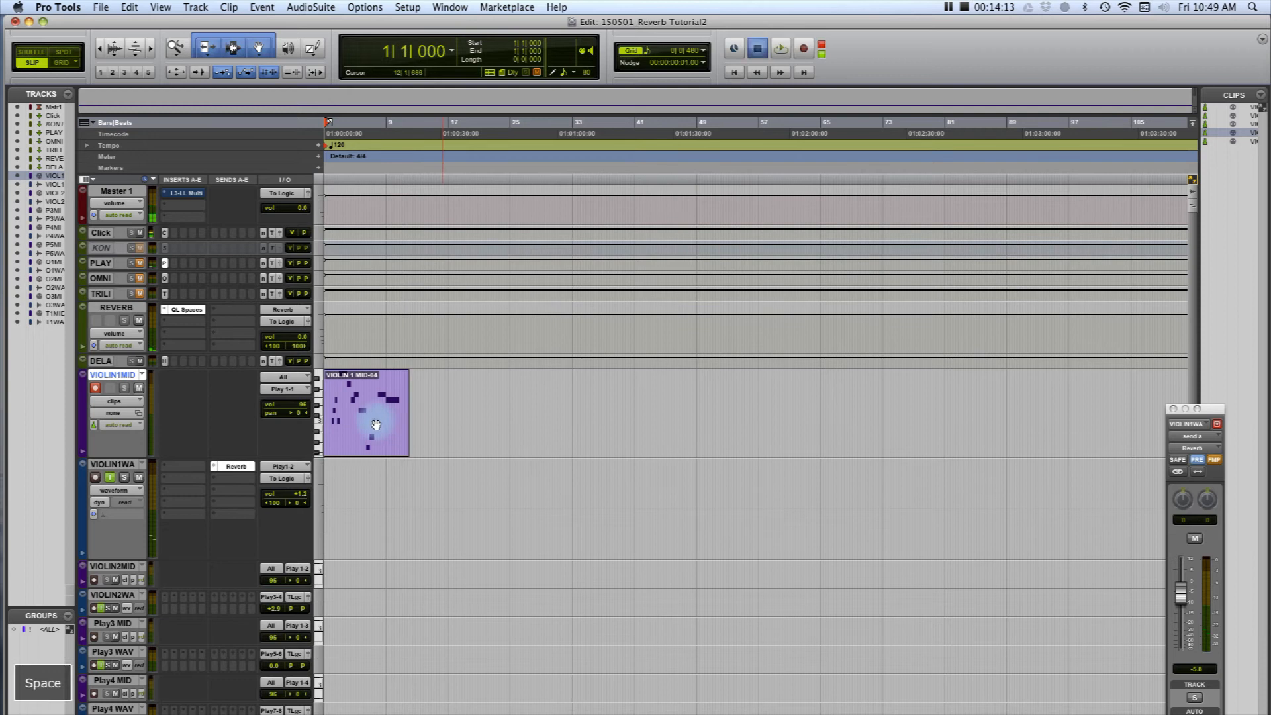
Show note velocities on VIOLIN1MID, slightly lower the velocity of an early note, and play back the result.
{"action": "left_click", "coordinate": [115, 401]}
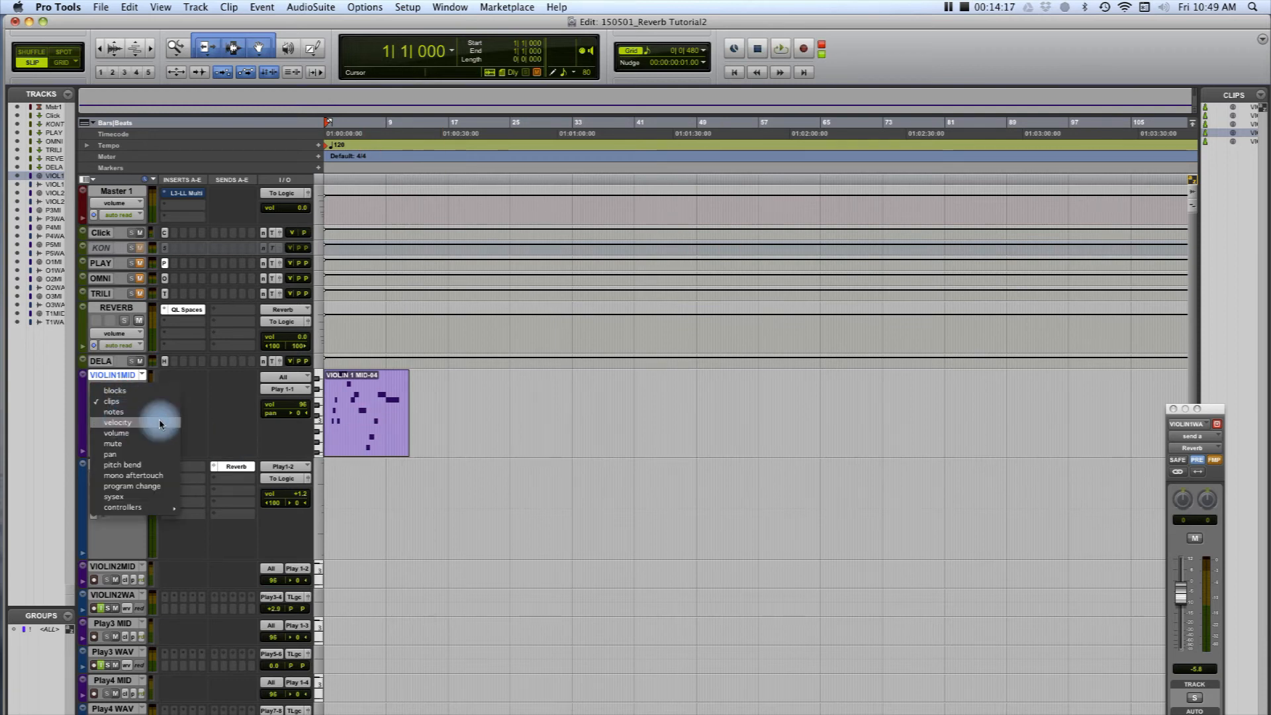
{"action": "left_click", "coordinate": [160, 422]}
{"action": "left_click", "coordinate": [338, 414]}
{"action": "left_click_drag", "start_coordinate": [339, 414], "coordinate": [339, 420]}
{"action": "left_click", "coordinate": [329, 386]}
{"action": "key", "text": "space"}
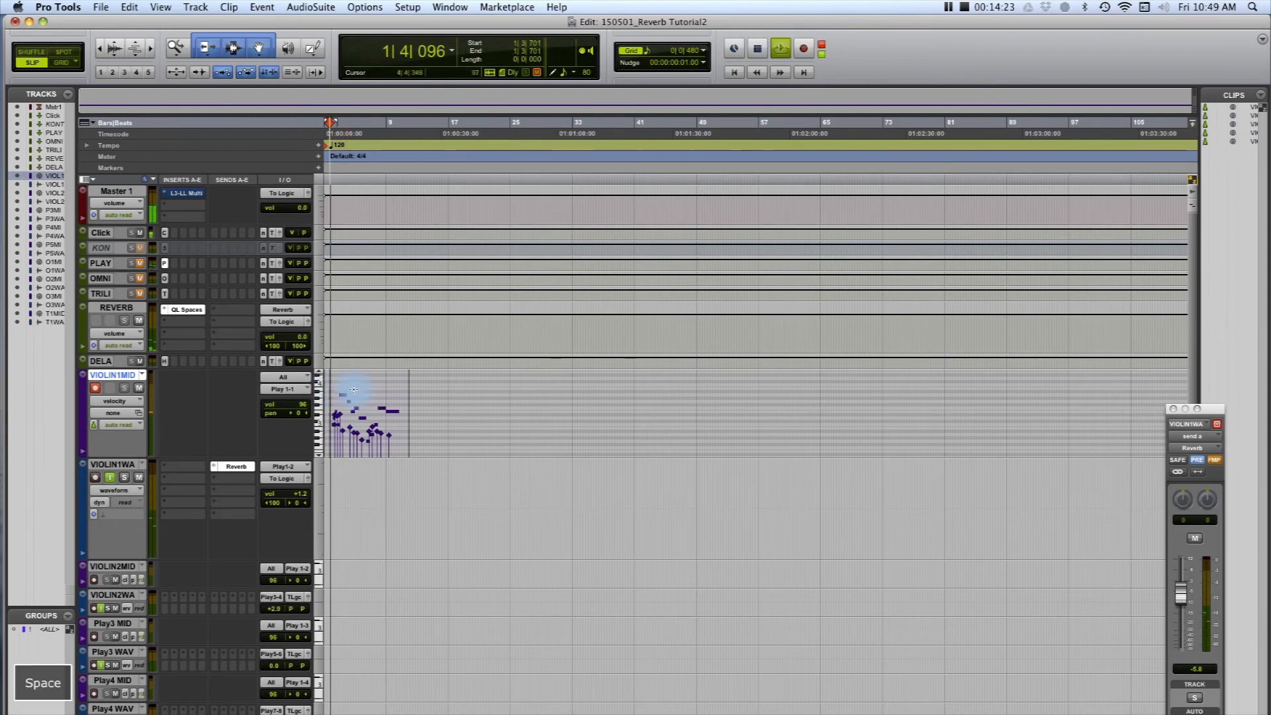
{"action": "key", "text": "7"}
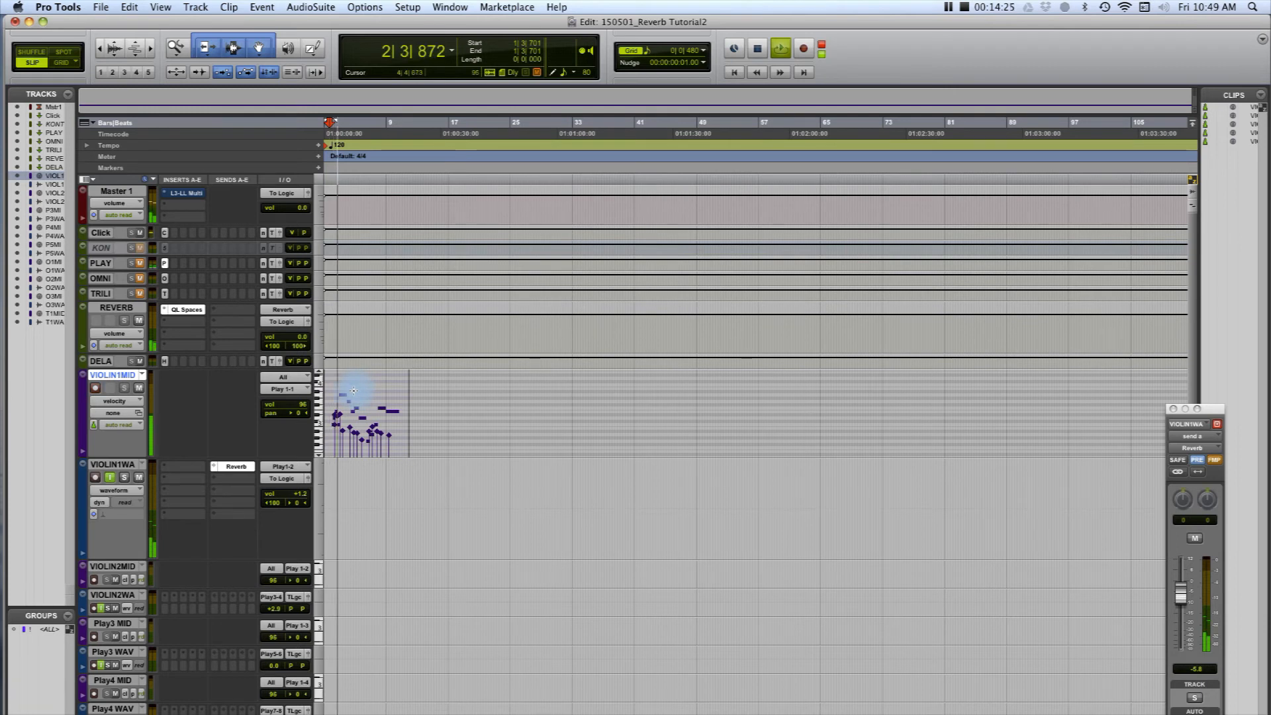
{"action": "key", "text": "space"}
Lower the velocity of VIOLIN1MID's fourth note and fine-tune the third note's velocity.
{"action": "key", "text": "t"}
{"action": "key", "text": "t"}
{"action": "key", "text": "t"}
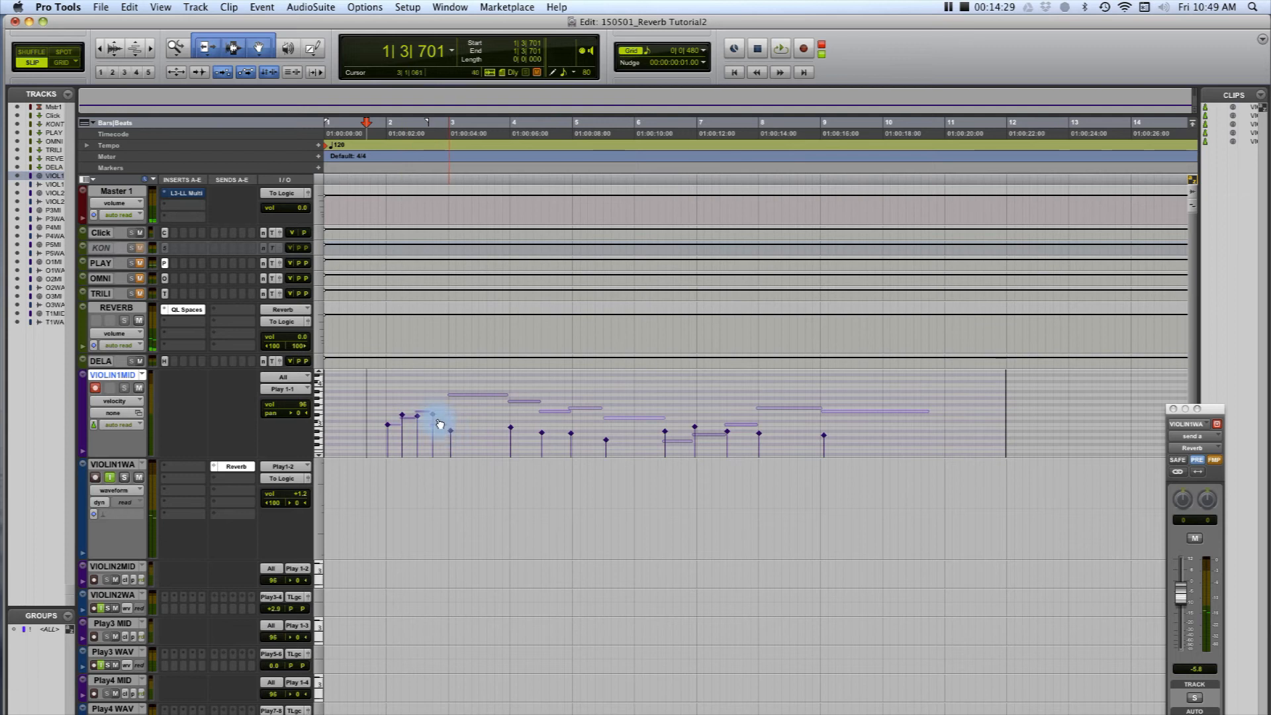
{"action": "left_click_drag", "start_coordinate": [434, 416], "coordinate": [437, 428]}
{"action": "left_click", "coordinate": [419, 415]}
{"action": "left_click_drag", "start_coordinate": [420, 412], "coordinate": [421, 416]}
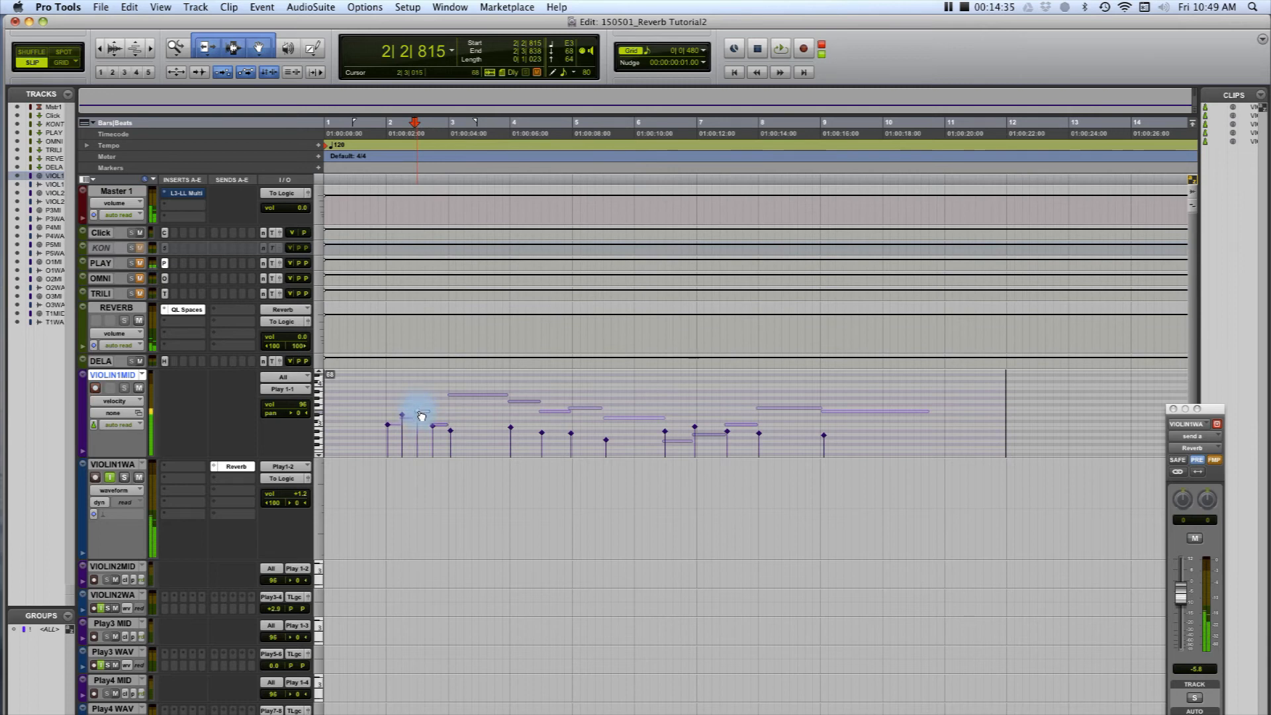
Play back the edited violin part from just before bar 2.
{"action": "left_click", "coordinate": [372, 130]}
{"action": "key", "text": "space"}
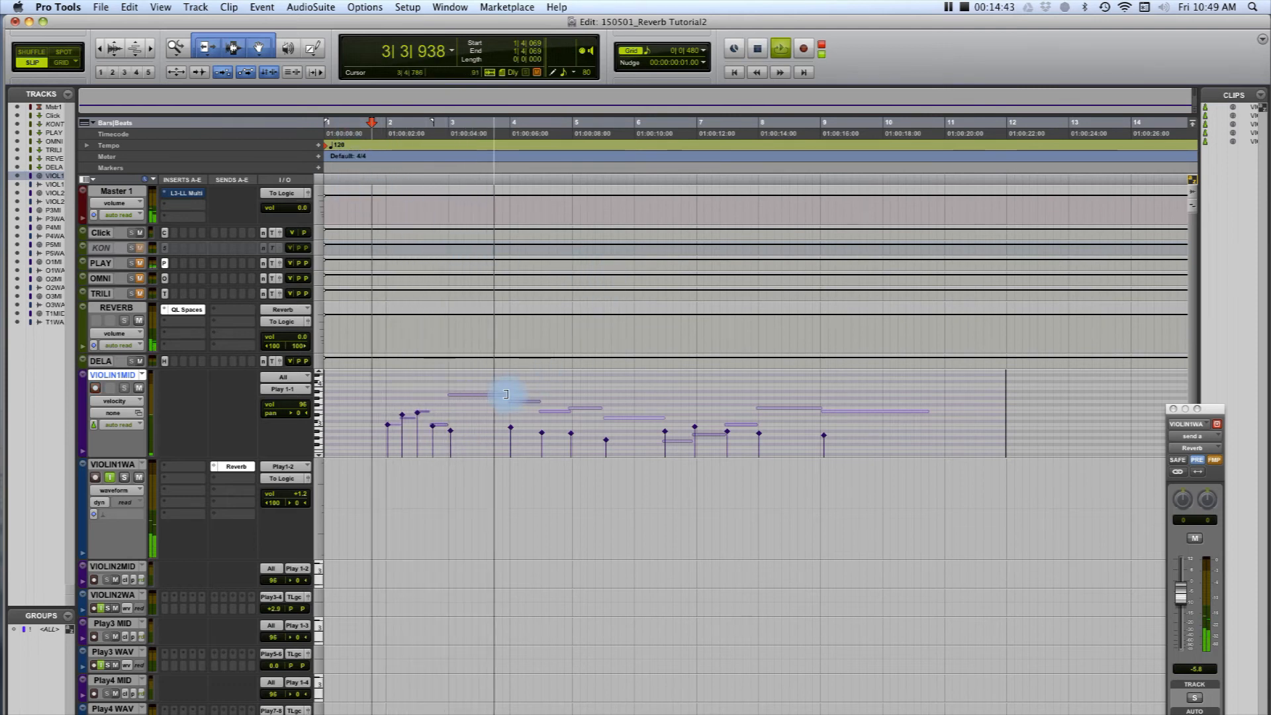
{"action": "key", "text": "space"}
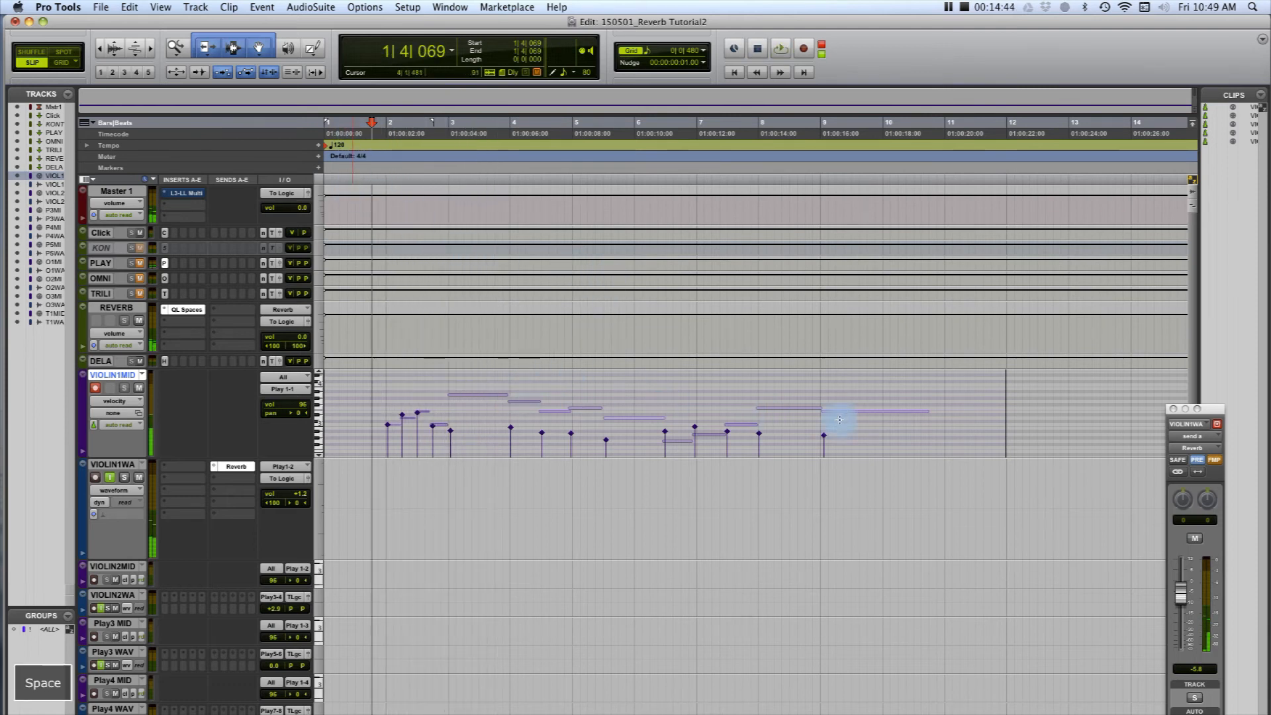
Disarm VIOLIN1MID and switch VIOLIN1WA from input monitoring to record-enabled, with the start position just before bar 2.
{"action": "left_click", "coordinate": [379, 475]}
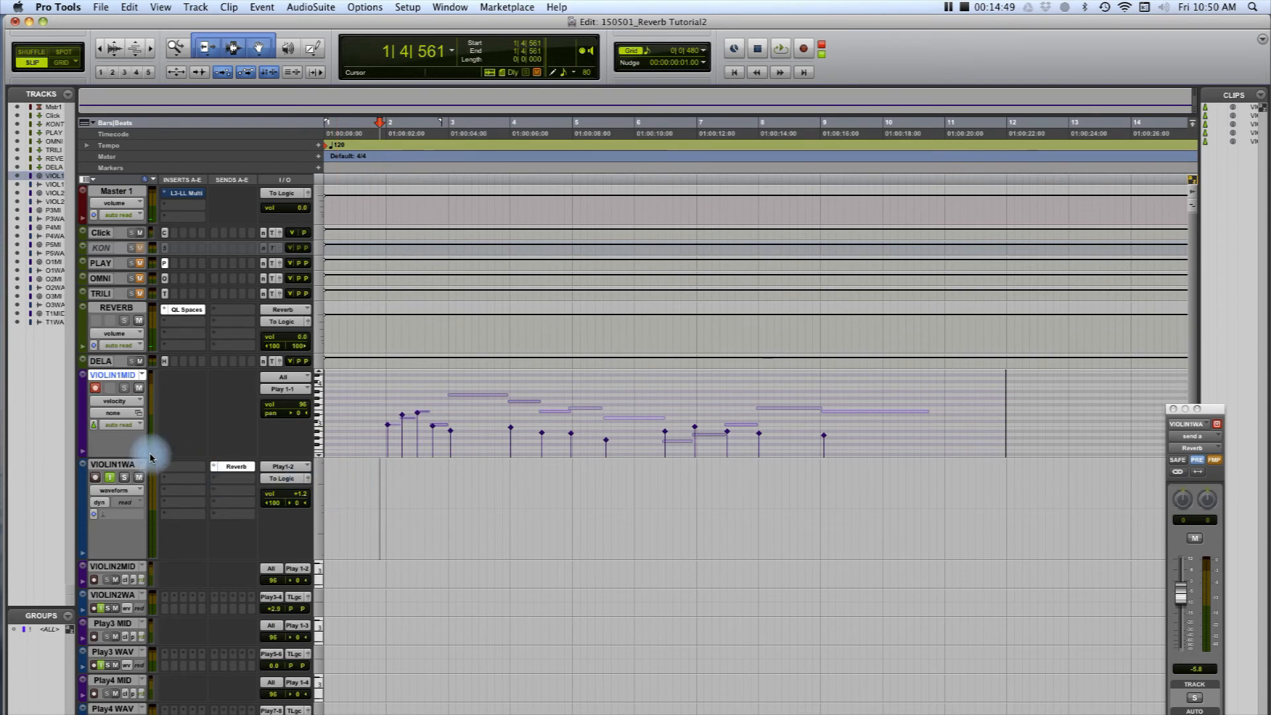
{"action": "left_click", "coordinate": [94, 477]}
{"action": "left_click", "coordinate": [95, 388]}
{"action": "left_click", "coordinate": [95, 477]}
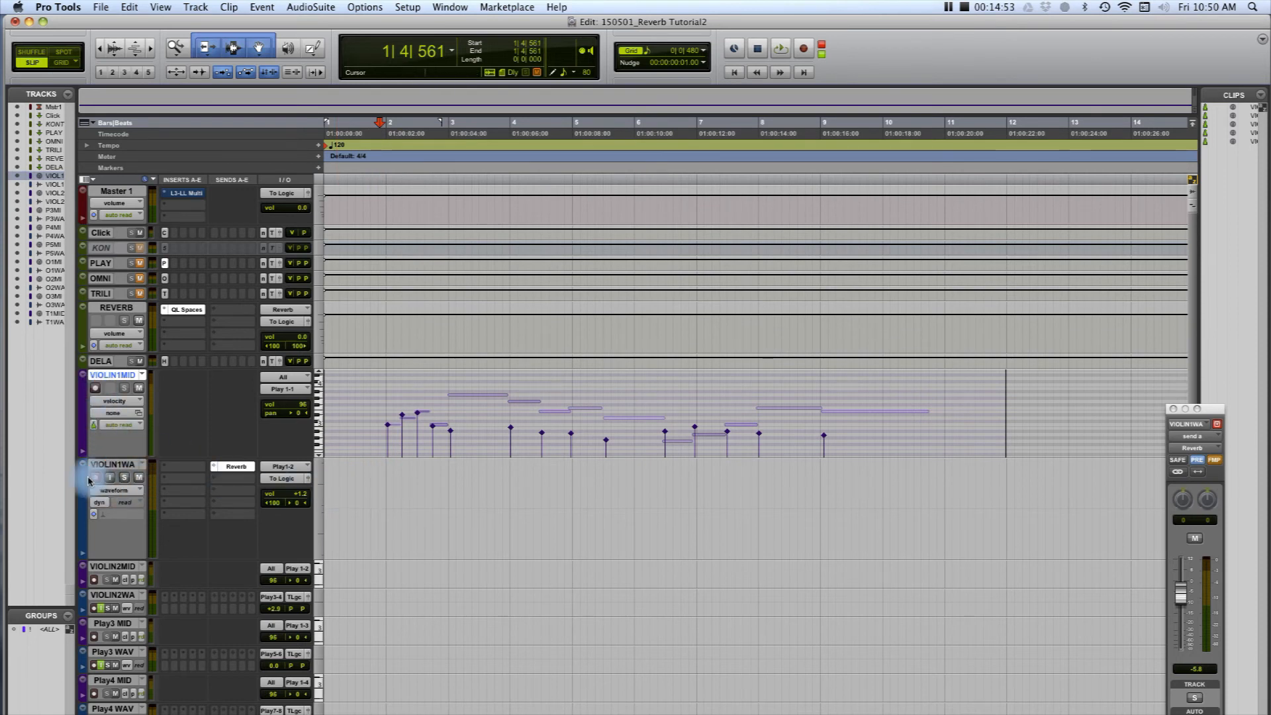
Record a short audio take of the violin on VIOLIN1WA, then undo it and disarm the track.
{"action": "key", "text": "super+space"}
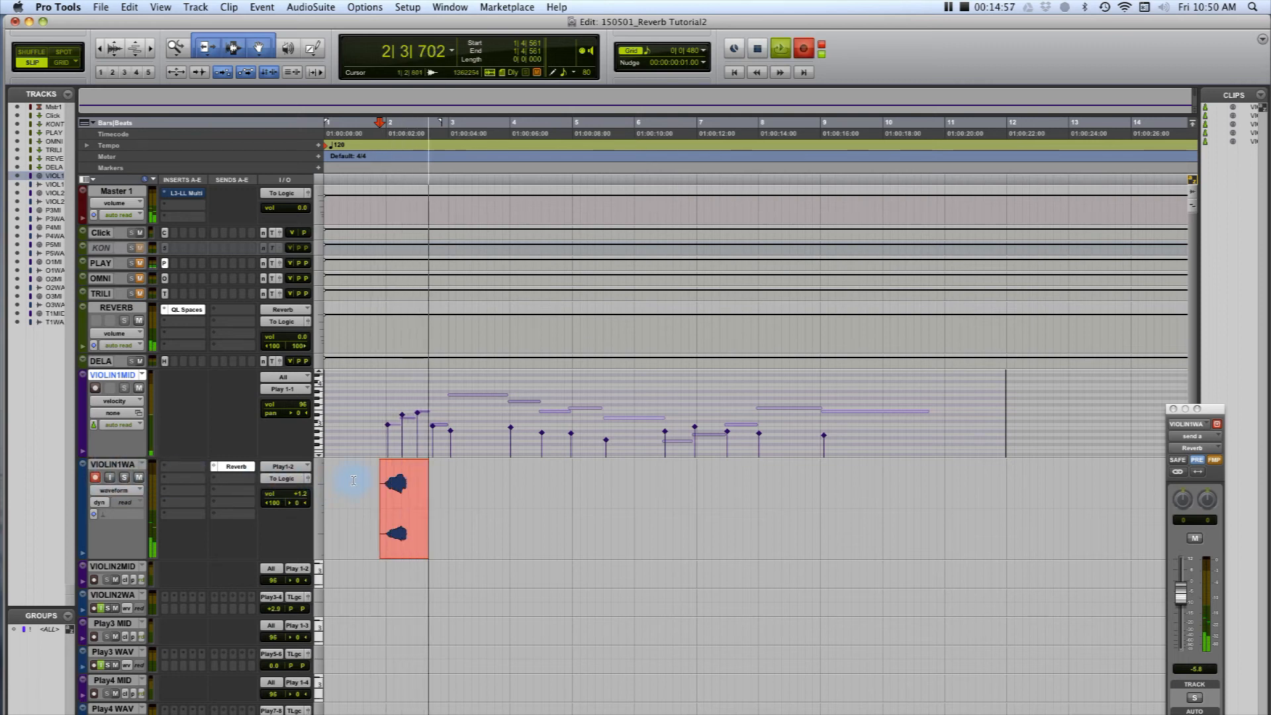
{"action": "key", "text": "space"}
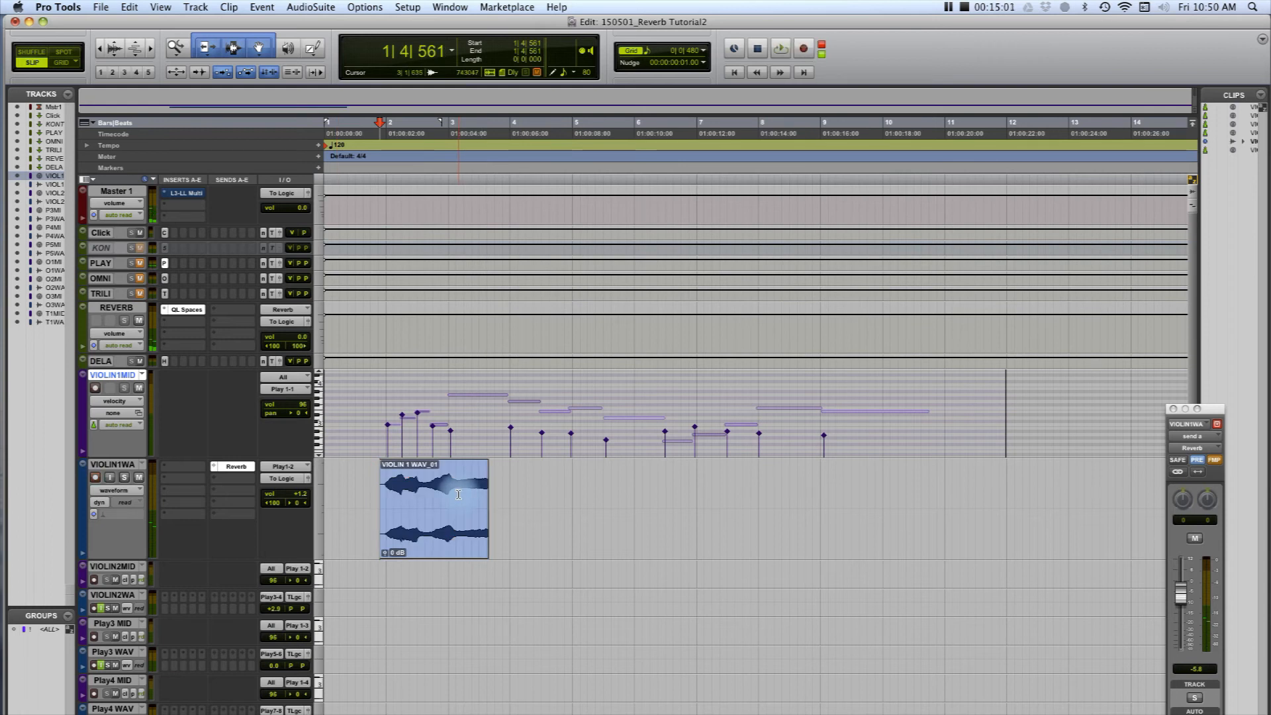
{"action": "key", "text": "super+z"}
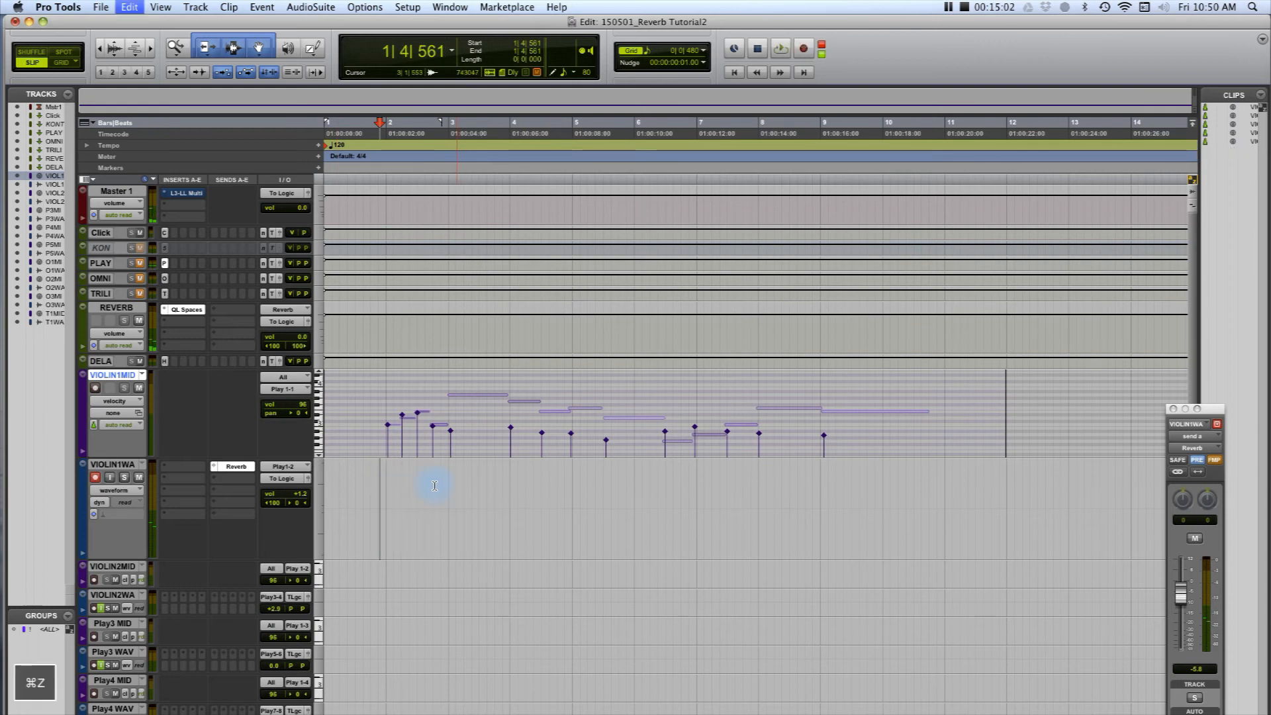
{"action": "left_click", "coordinate": [95, 478]}
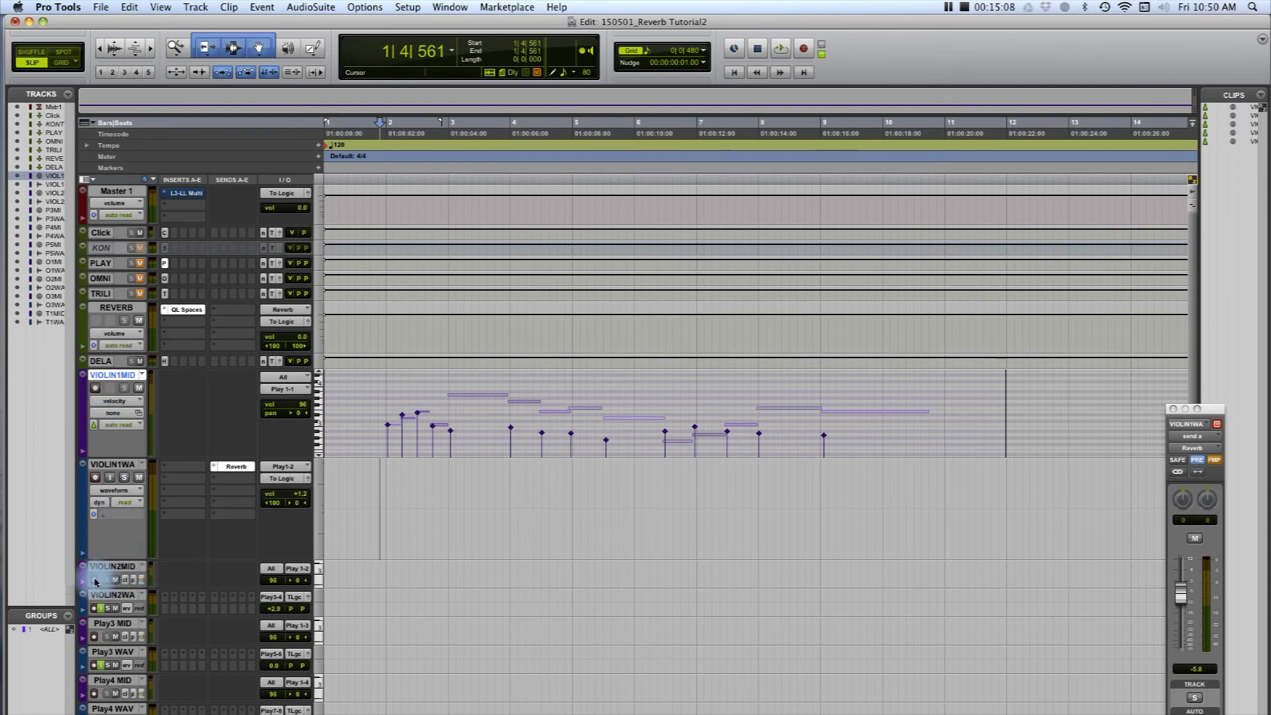
Record-enable VIOLIN2MID and reduce the track heights of VIOLIN1MID and VIOLIN1WA to small.
{"action": "left_click_drag", "start_coordinate": [100, 558], "coordinate": [119, 390]}
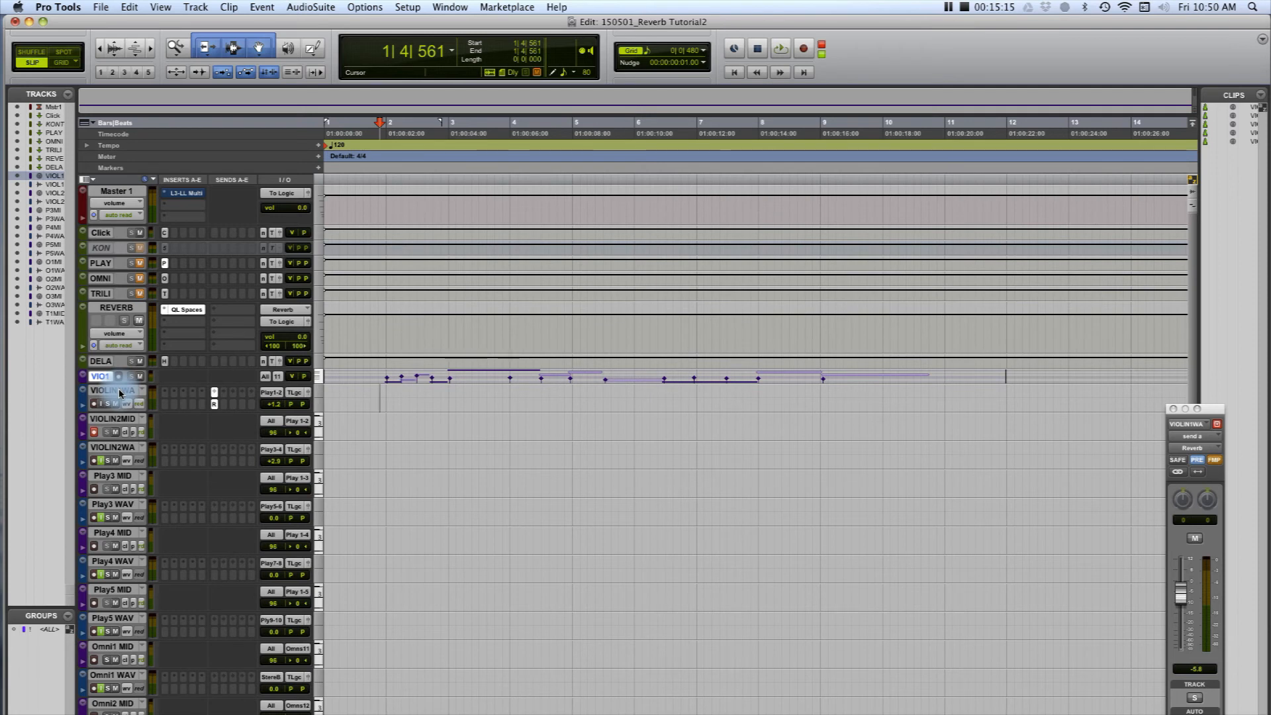
{"action": "left_click_drag", "start_coordinate": [118, 392], "coordinate": [119, 396]}
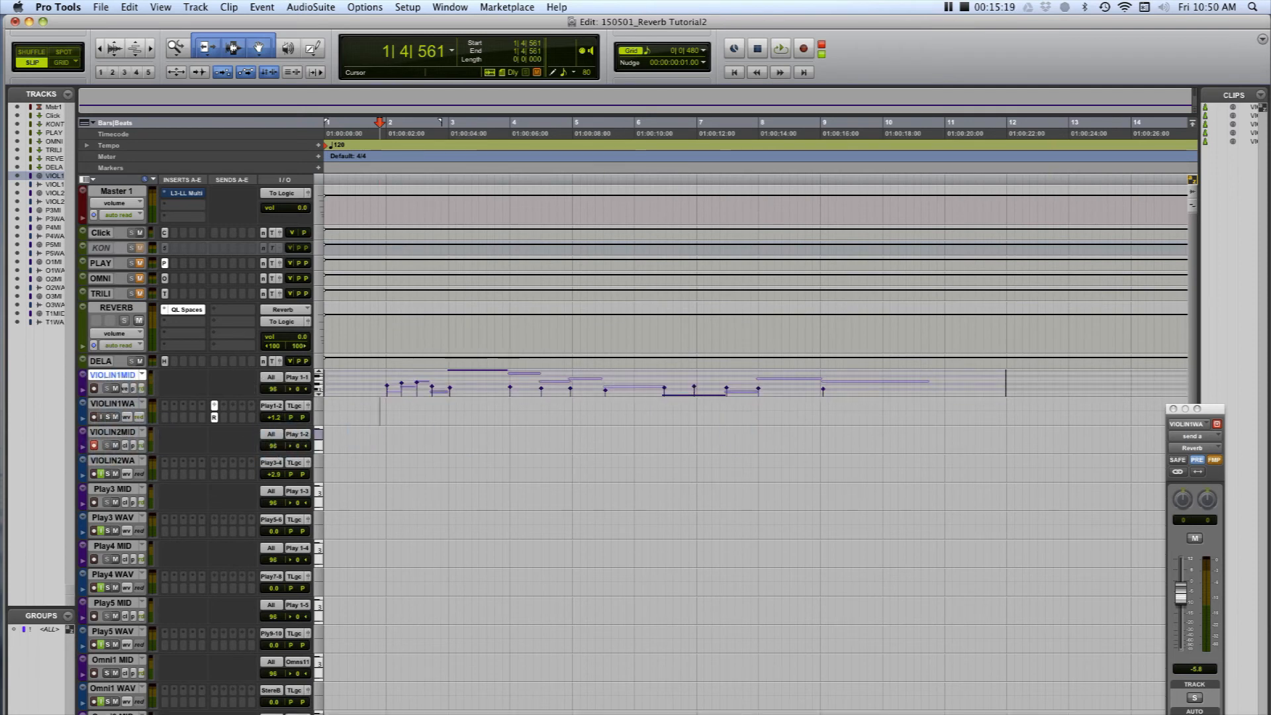
Show the QLSV Exp Lng (2) instrument in the PLAY plug-in's browser, then move the plug-in window out of the way.
{"action": "left_click_drag", "start_coordinate": [1270, 229], "coordinate": [817, 202]}
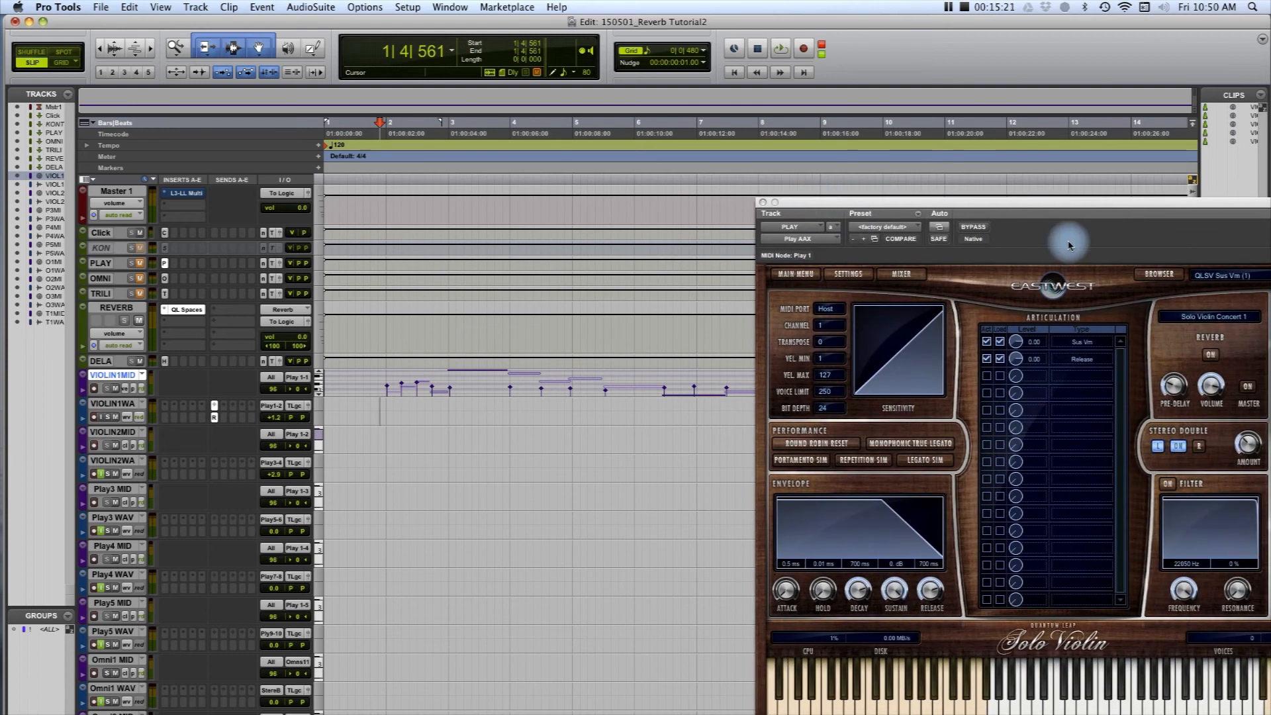
{"action": "left_click_drag", "start_coordinate": [1163, 201], "coordinate": [1079, 197]}
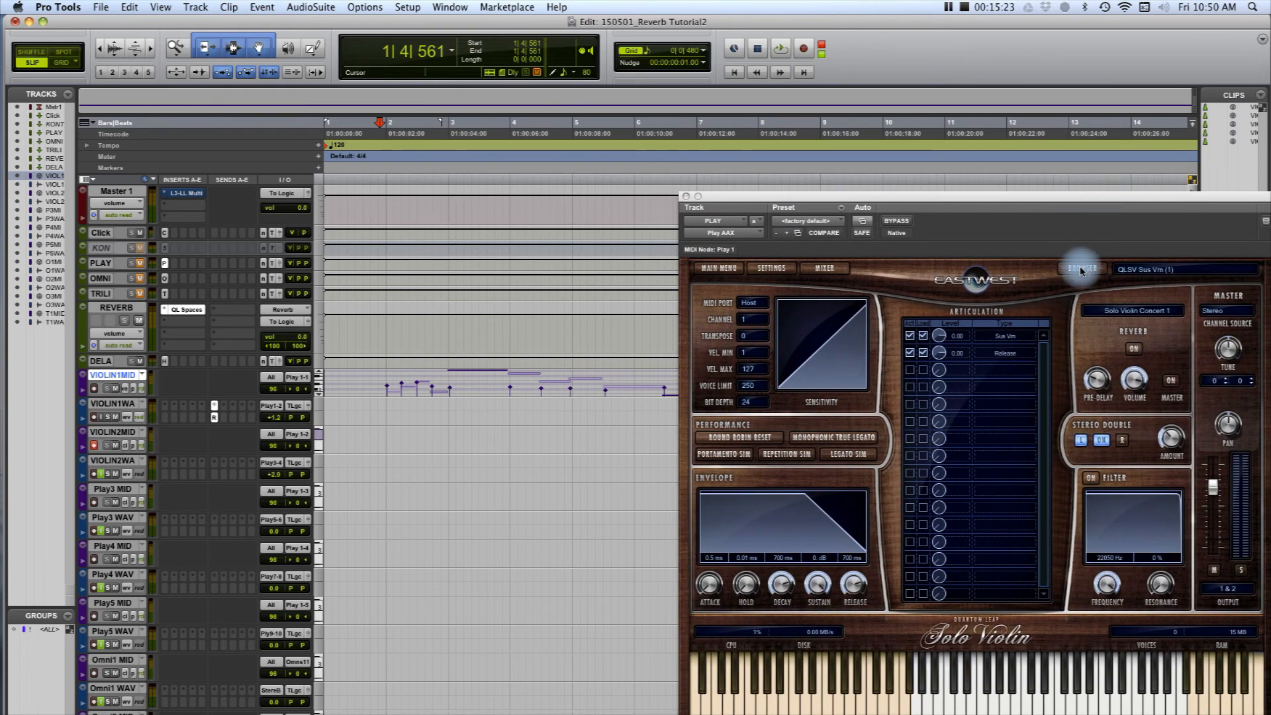
{"action": "left_click", "coordinate": [1083, 268]}
{"action": "left_click", "coordinate": [1149, 276]}
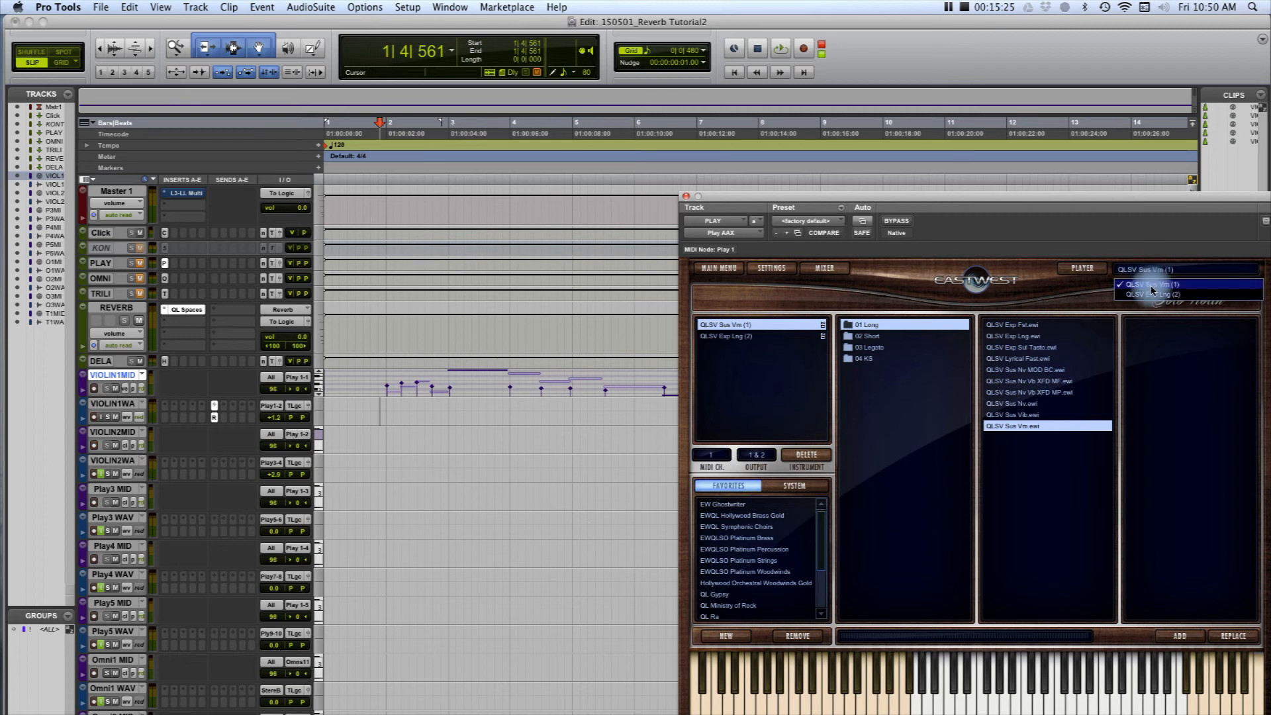
{"action": "left_click", "coordinate": [1193, 304]}
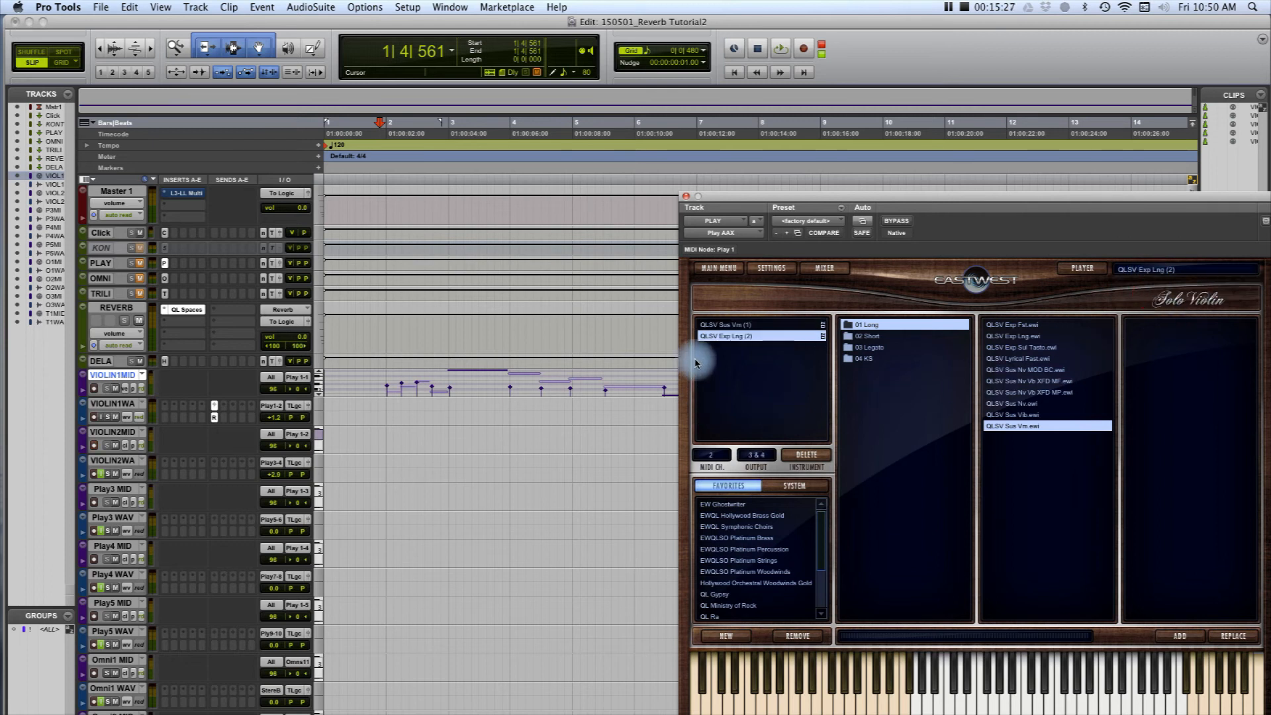
{"action": "left_click_drag", "start_coordinate": [753, 200], "coordinate": [1270, 199]}
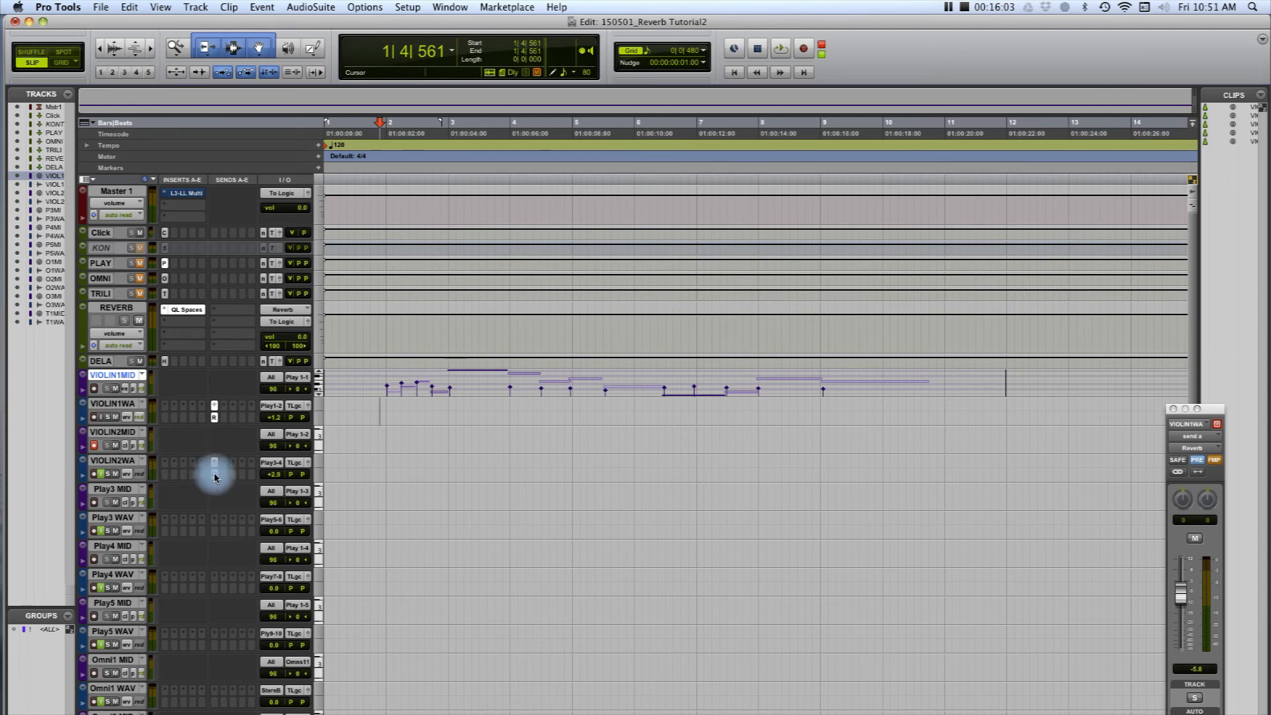
Open VIOLIN2WA's Reverb send window, point out its PRE and FMP options, and park it just past bar 12.
{"action": "left_click", "coordinate": [215, 474]}
{"action": "left_click_drag", "start_coordinate": [1206, 419], "coordinate": [884, 351]}
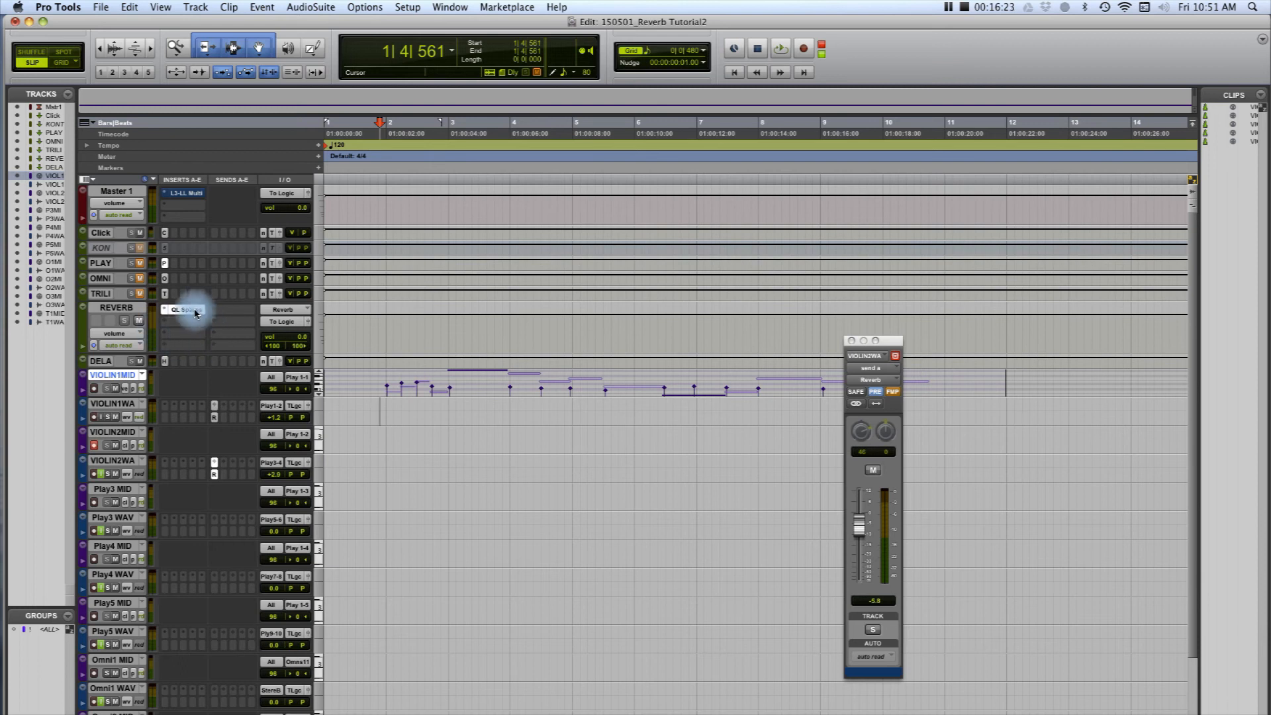
{"action": "mouse_move", "coordinate": [1270, 100]}
{"action": "left_mouse_down"}
{"action": "mouse_move", "coordinate": [713, 90]}
{"action": "mouse_move", "coordinate": [1270, 92]}
{"action": "left_mouse_up"}
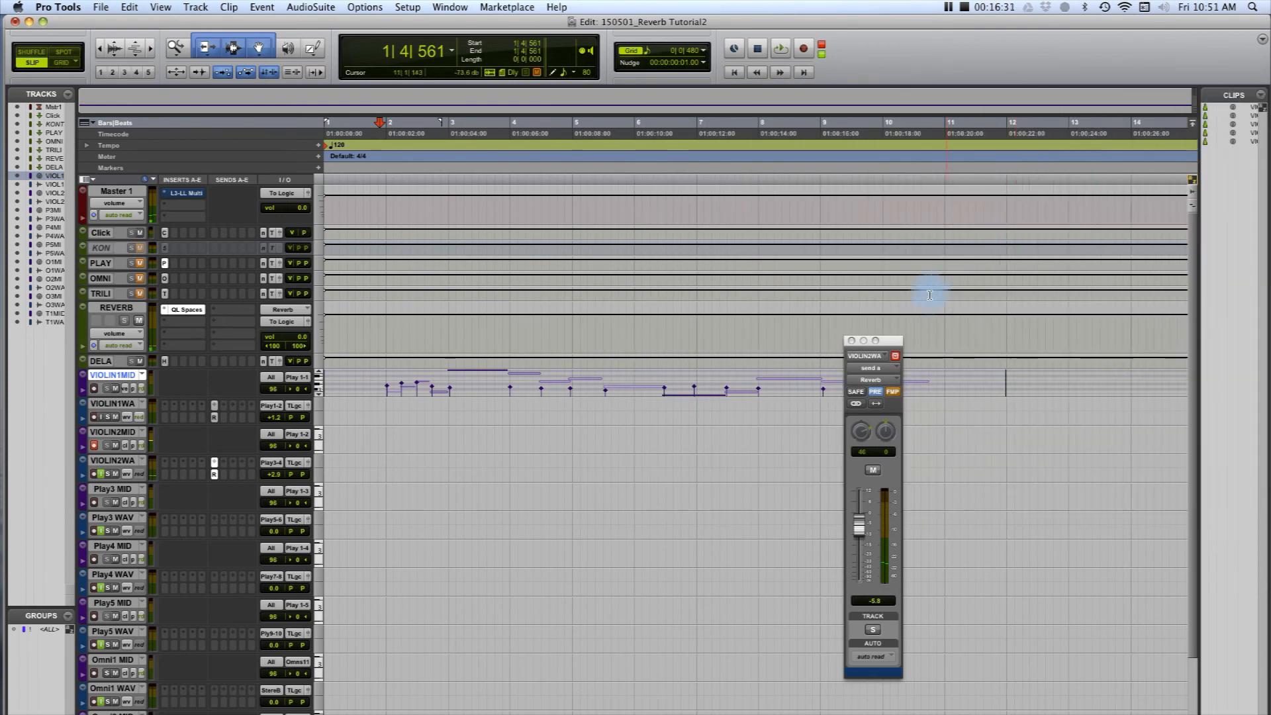
{"action": "left_click_drag", "start_coordinate": [889, 342], "coordinate": [1004, 397]}
{"action": "left_click", "coordinate": [989, 452]}
{"action": "left_click", "coordinate": [1009, 448]}
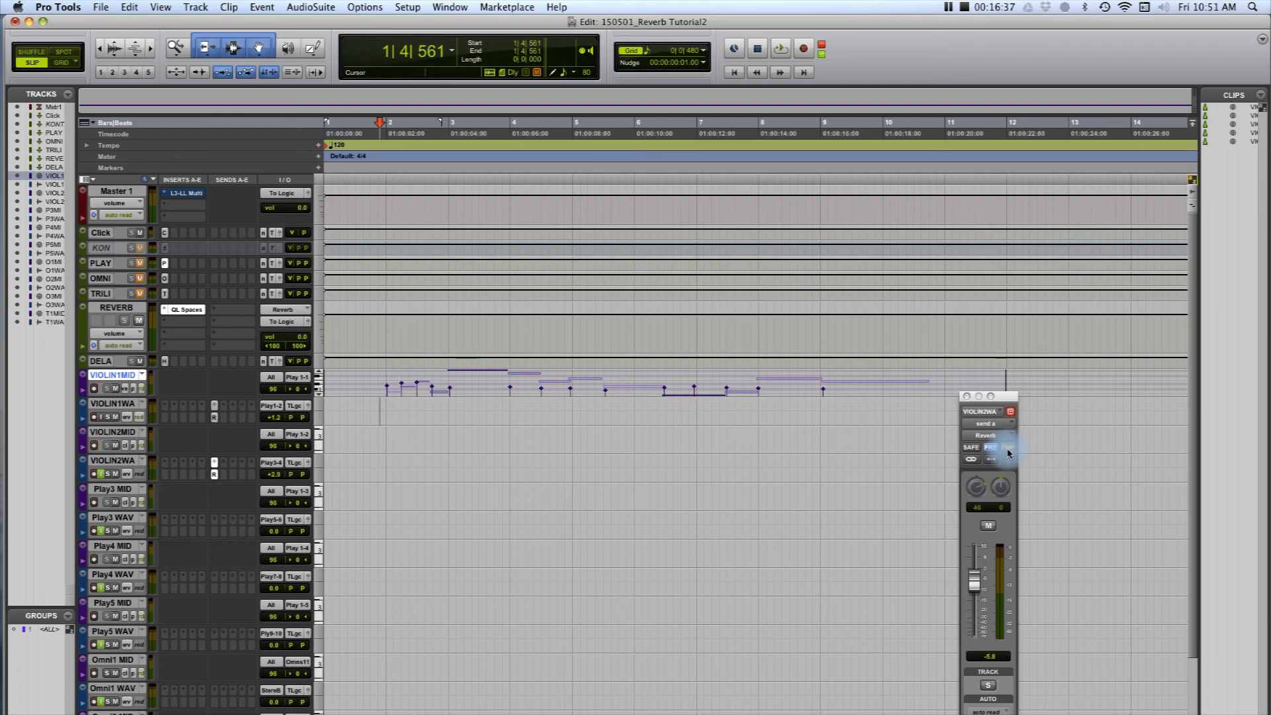
{"action": "left_click_drag", "start_coordinate": [1007, 397], "coordinate": [1073, 402]}
{"action": "left_click", "coordinate": [518, 396]}
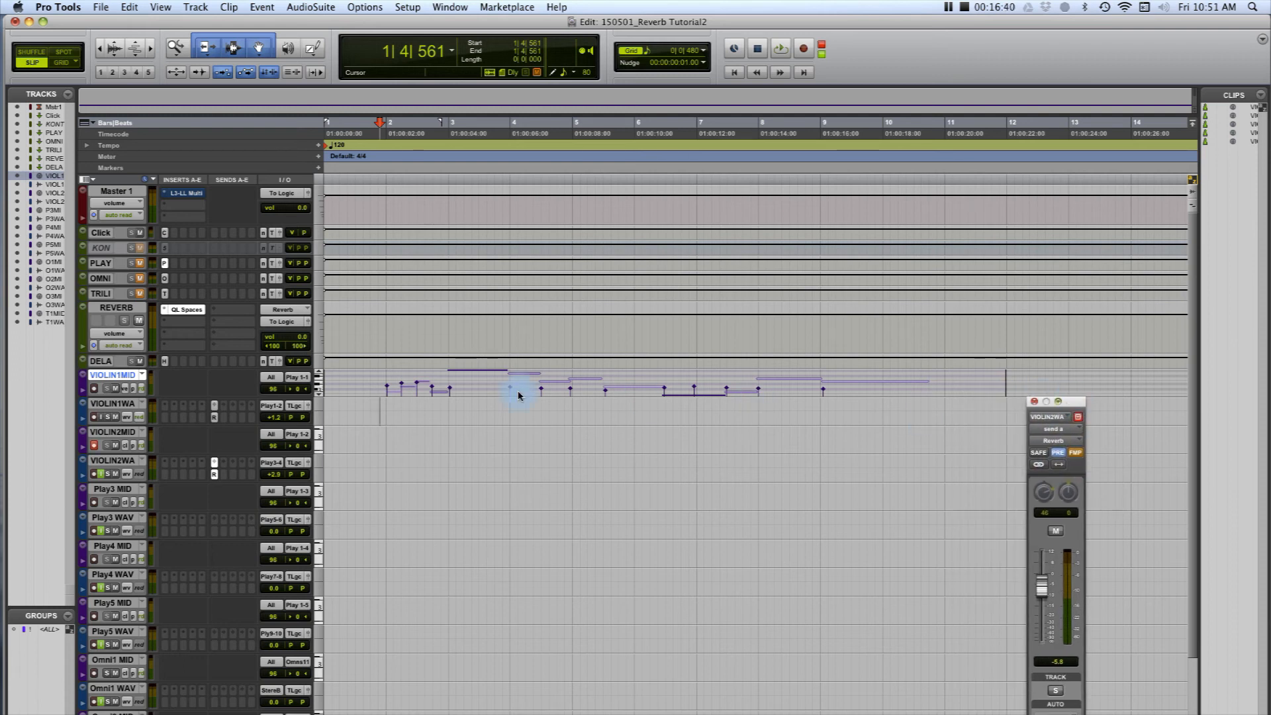
Sweep VIOLIN2WA's main left and right pan out to 100 to demonstrate the send pan following it.
{"action": "left_click", "coordinate": [272, 475]}
{"action": "left_click_drag", "start_coordinate": [274, 530], "coordinate": [277, 523]}
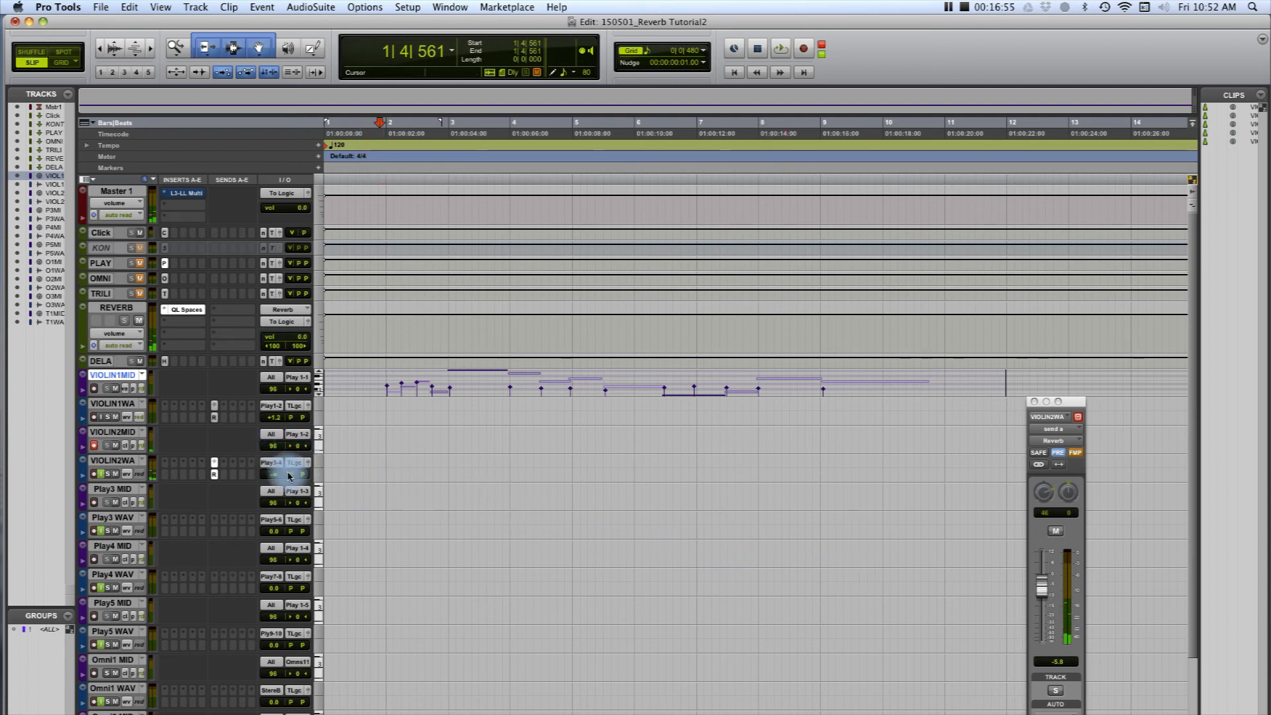
{"action": "left_click_drag", "start_coordinate": [292, 475], "coordinate": [300, 477]}
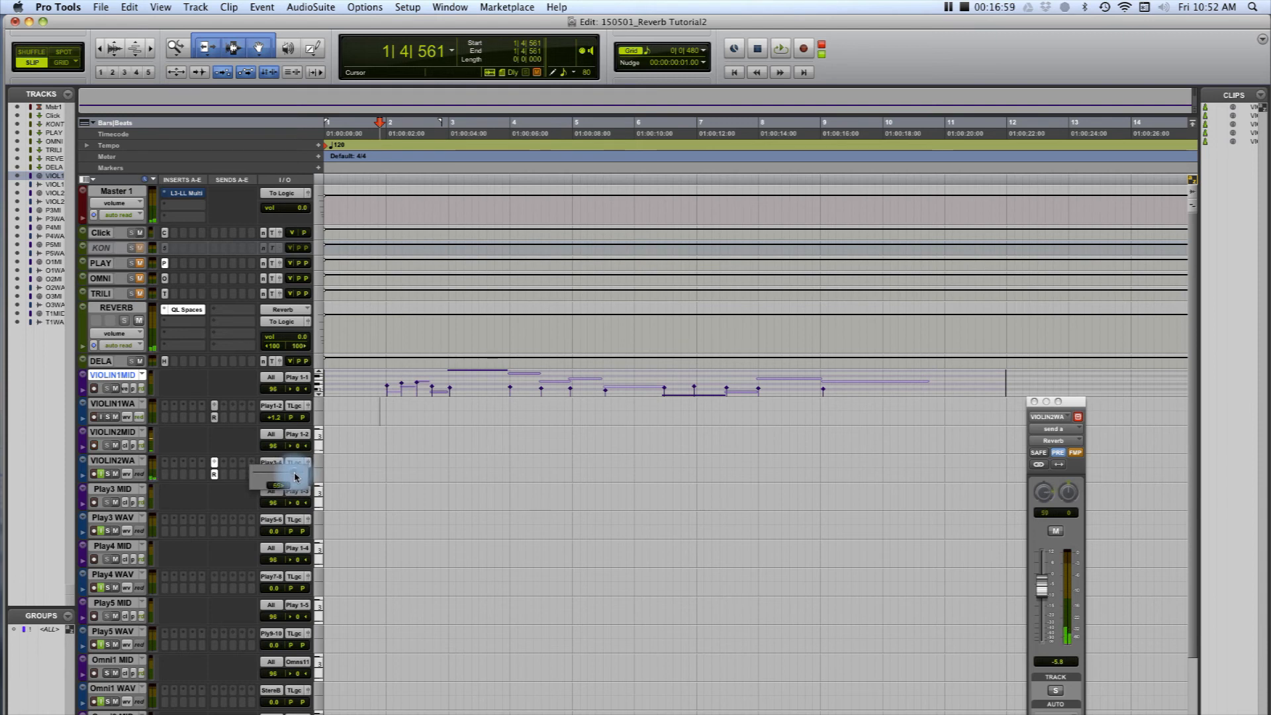
{"action": "left_click_drag", "start_coordinate": [297, 477], "coordinate": [289, 480]}
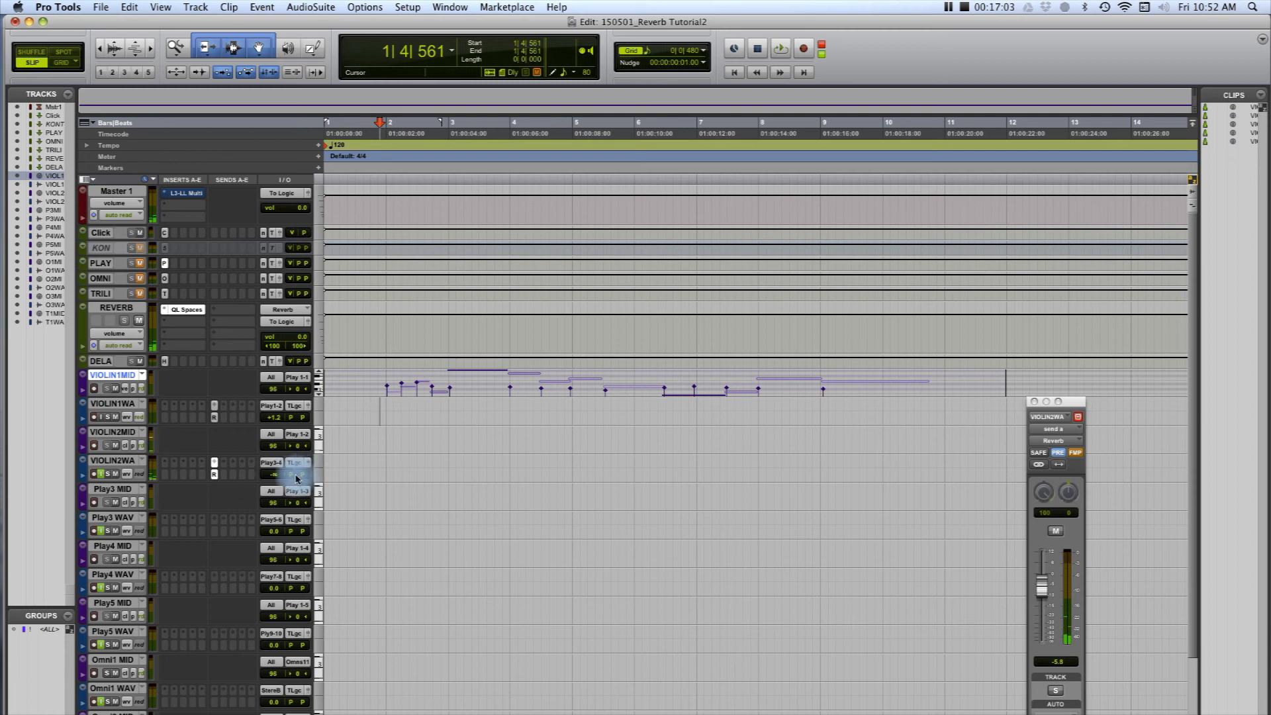
{"action": "left_click_drag", "start_coordinate": [304, 476], "coordinate": [332, 476]}
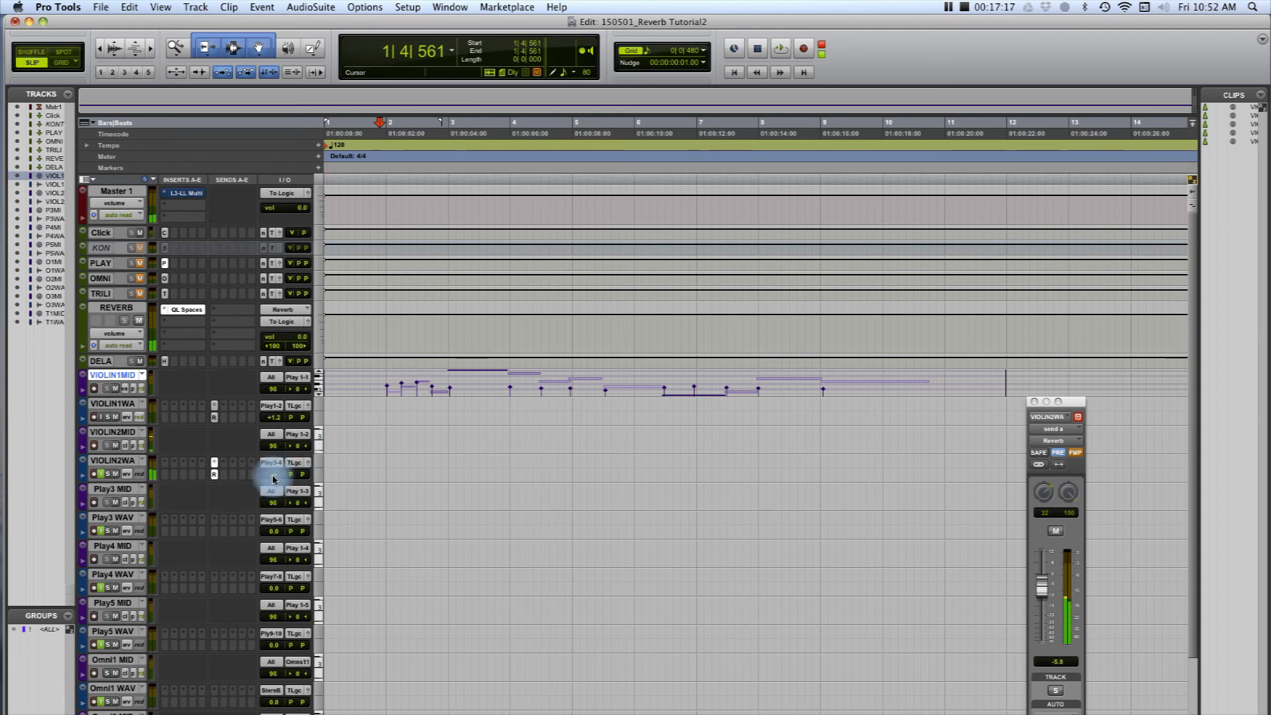
Set VIOLIN2WA's output volume to -6.2 dB.
{"action": "left_click", "coordinate": [272, 475]}
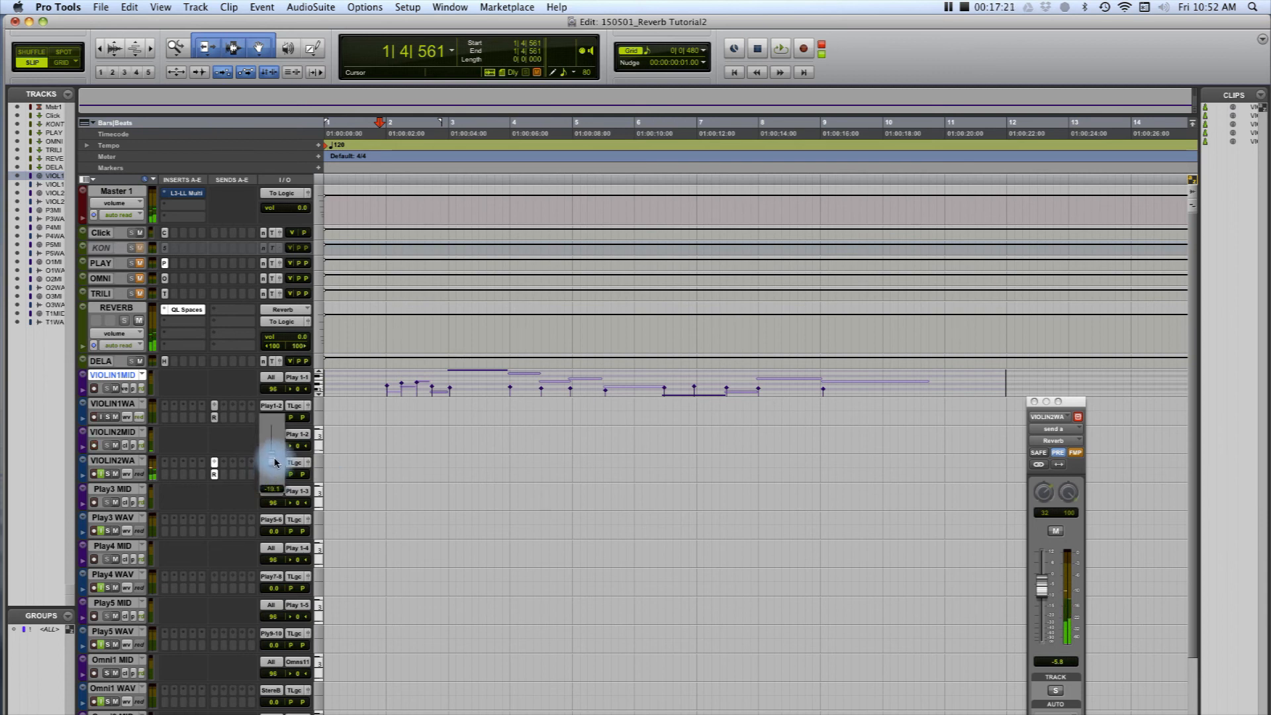
{"action": "left_click_drag", "start_coordinate": [275, 462], "coordinate": [277, 456]}
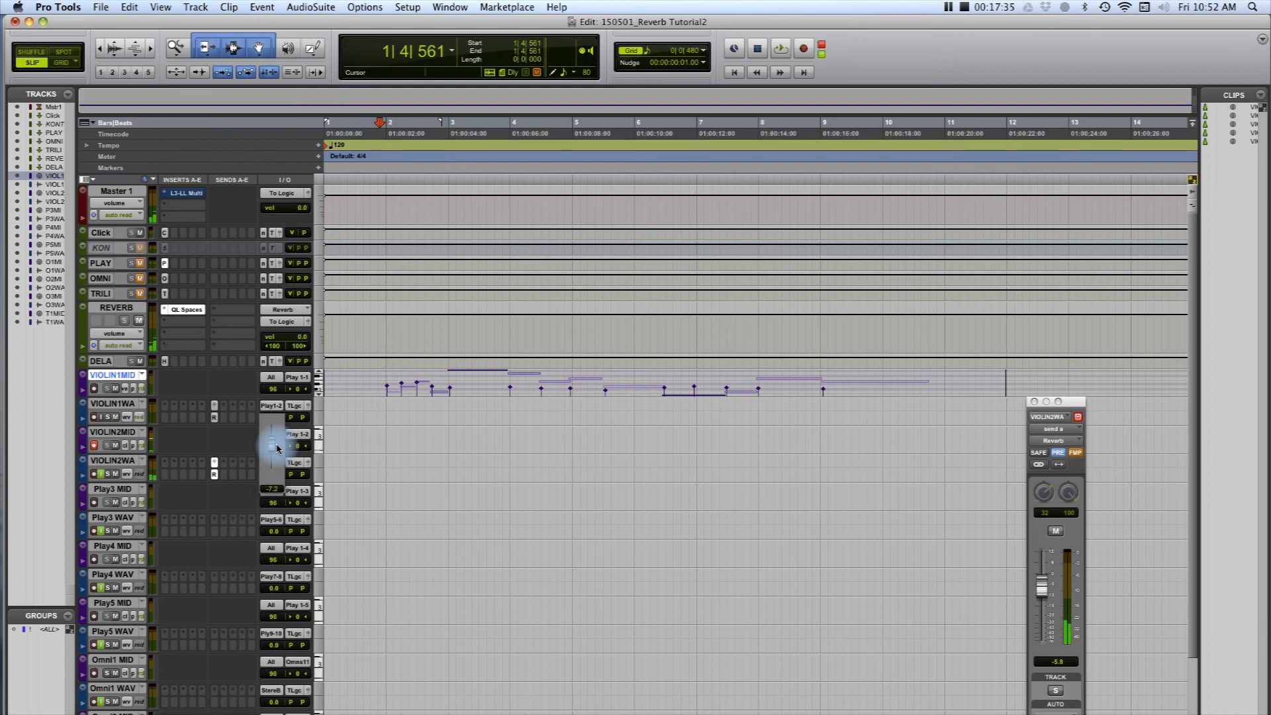
{"action": "left_click_drag", "start_coordinate": [277, 448], "coordinate": [275, 451]}
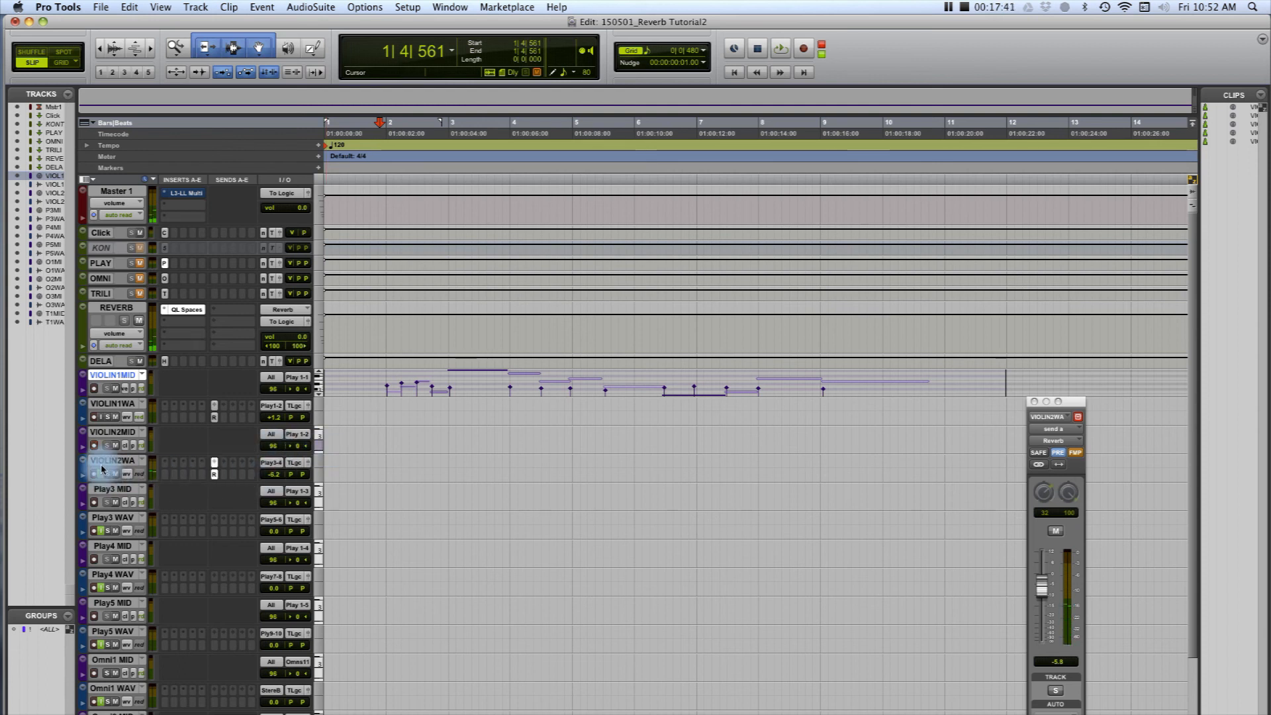
Record a second violin MIDI take on VIOLIN2MID from the start of the session through bar 11.
{"action": "left_click", "coordinate": [376, 440]}
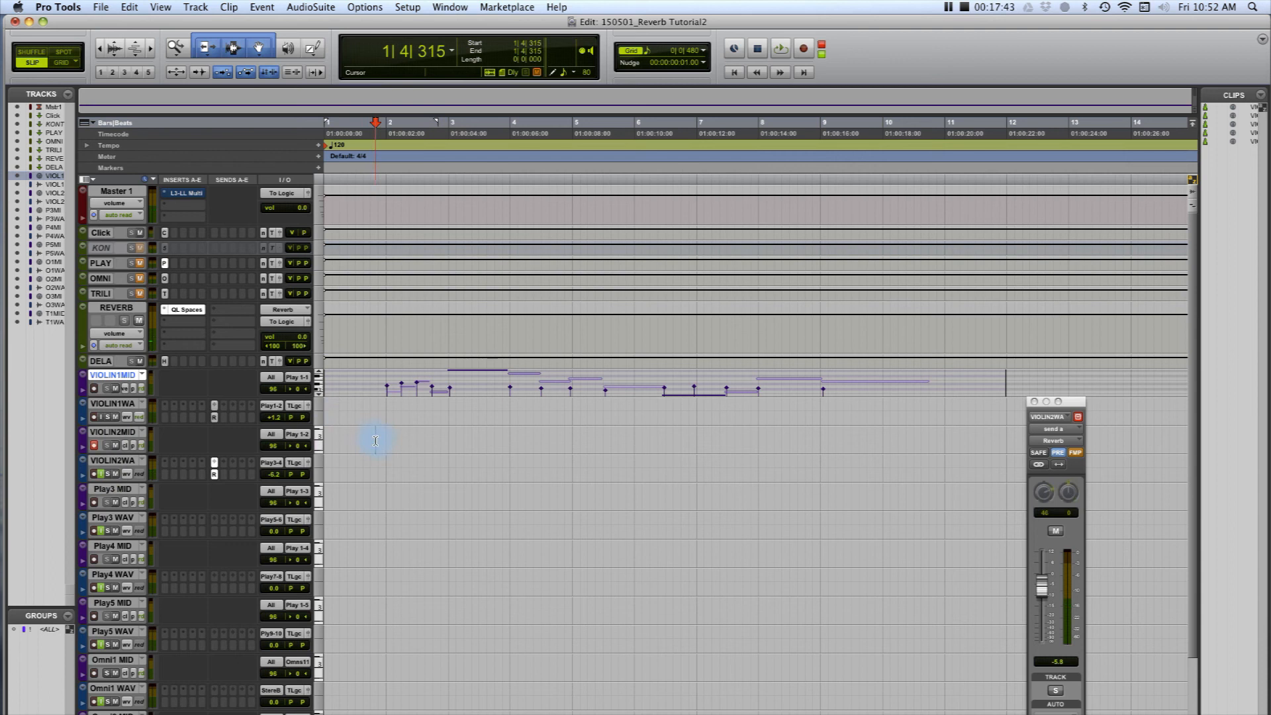
{"action": "key", "text": "Return"}
{"action": "key", "text": "super+space"}
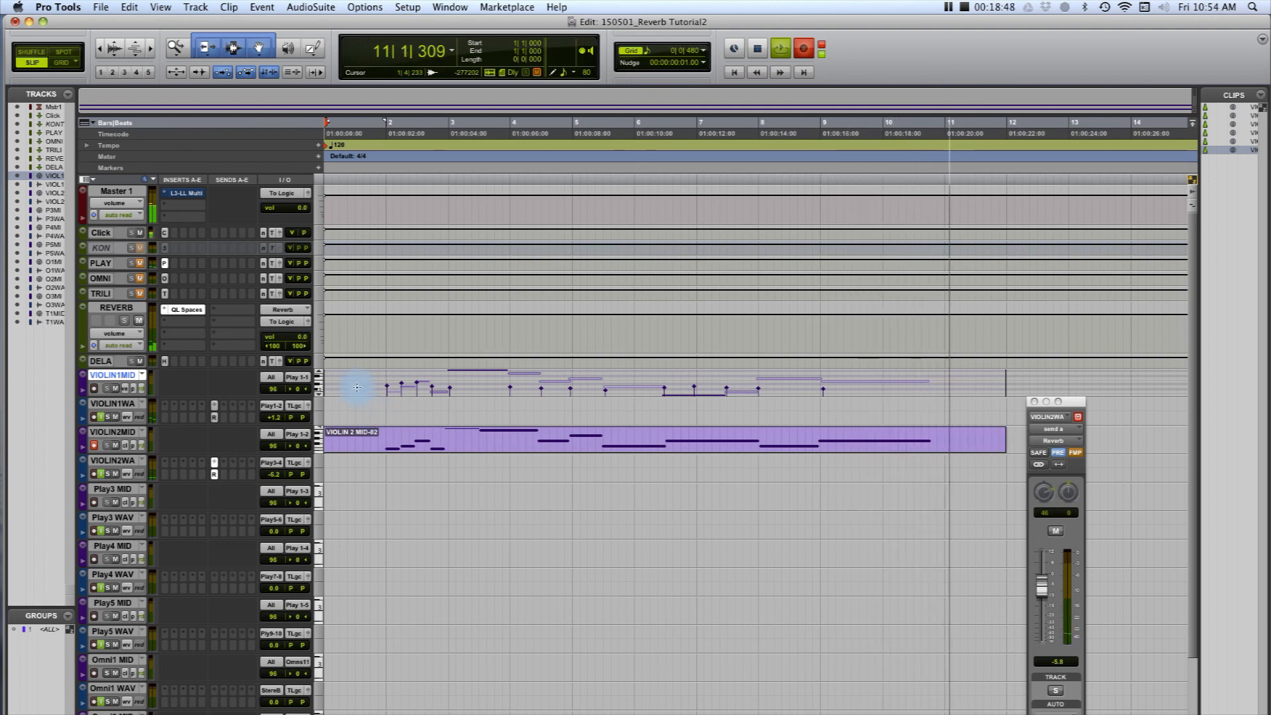
{"action": "key", "text": "space"}
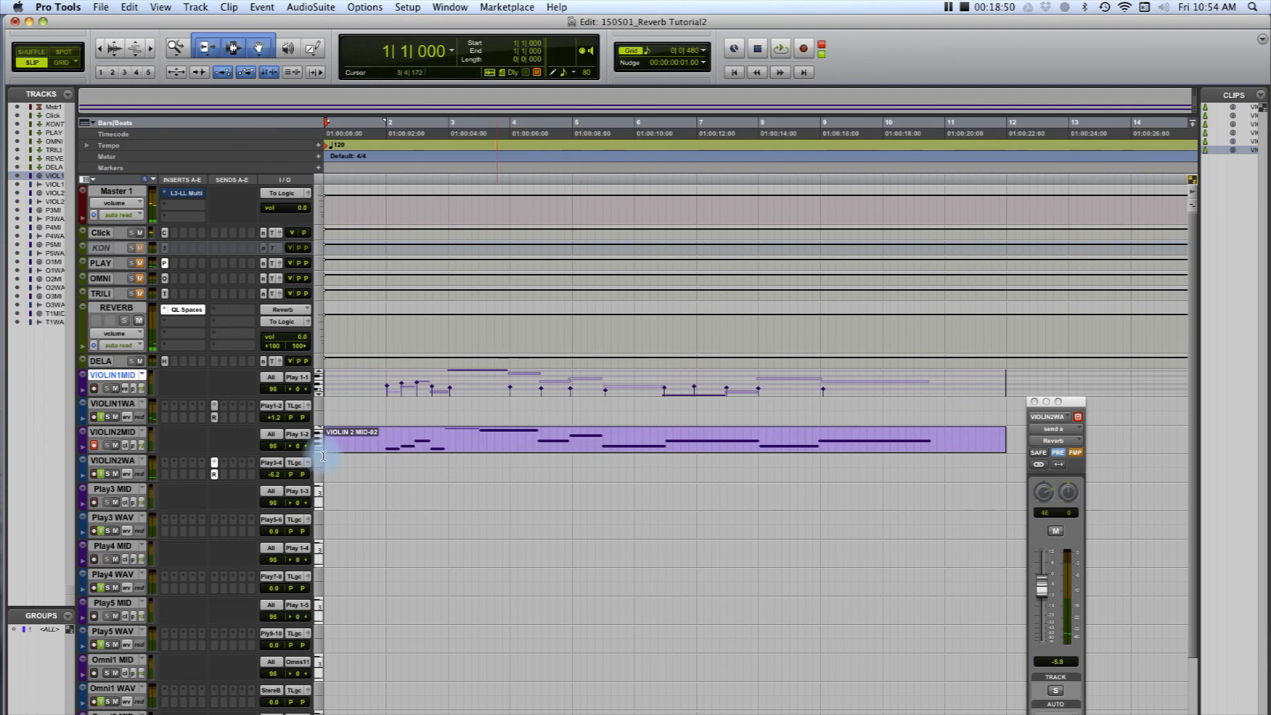
Enlarge the VIOLIN2MID track height and switch its track view from clips to notes.
{"action": "left_click_drag", "start_coordinate": [126, 452], "coordinate": [124, 515]}
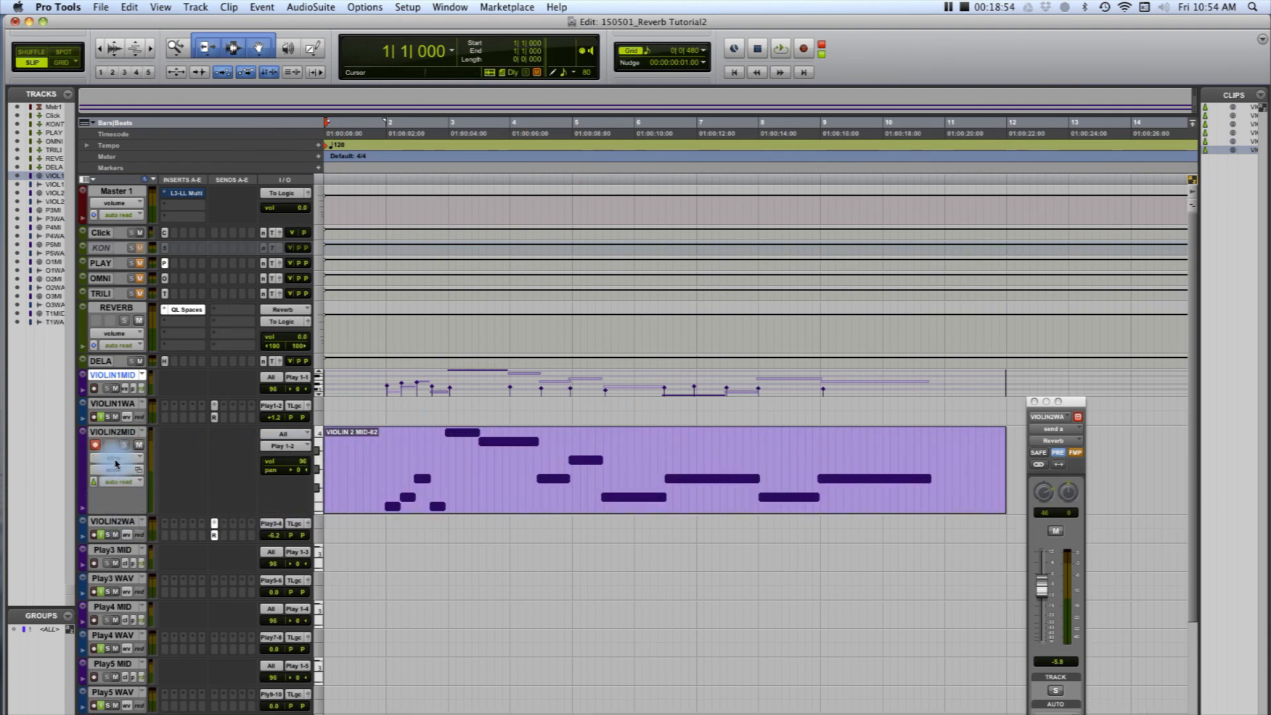
{"action": "left_click", "coordinate": [116, 463]}
{"action": "left_click", "coordinate": [116, 472]}
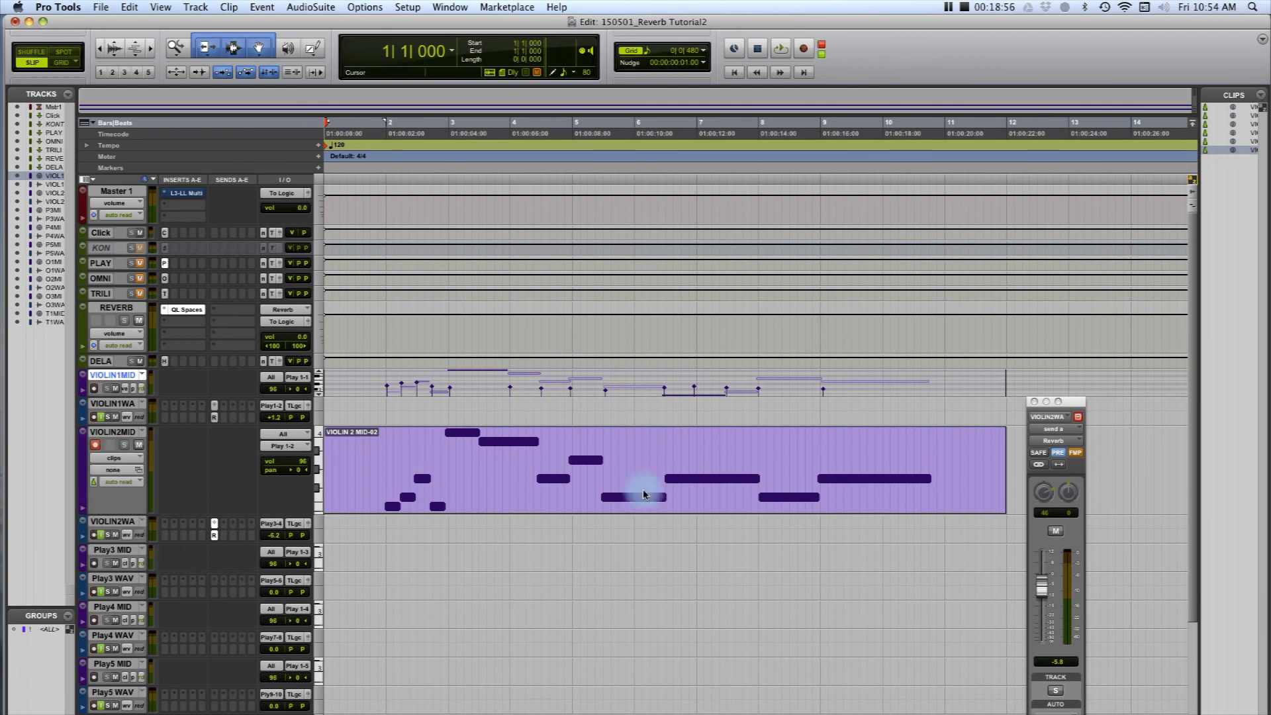
Raise the bar 8 note on VIOLIN2MID to A3 and play it back from just before bar 8.
{"action": "left_click", "coordinate": [797, 470]}
{"action": "key", "text": "Delete"}
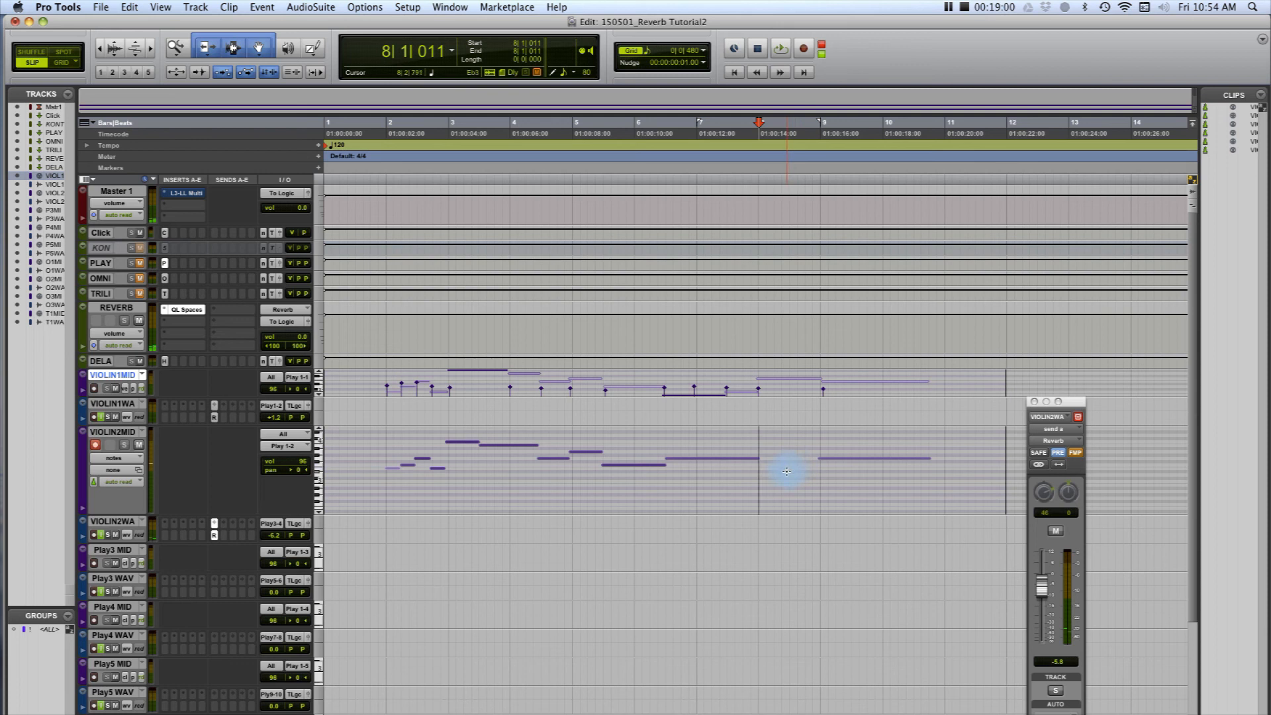
{"action": "key", "text": "super+z"}
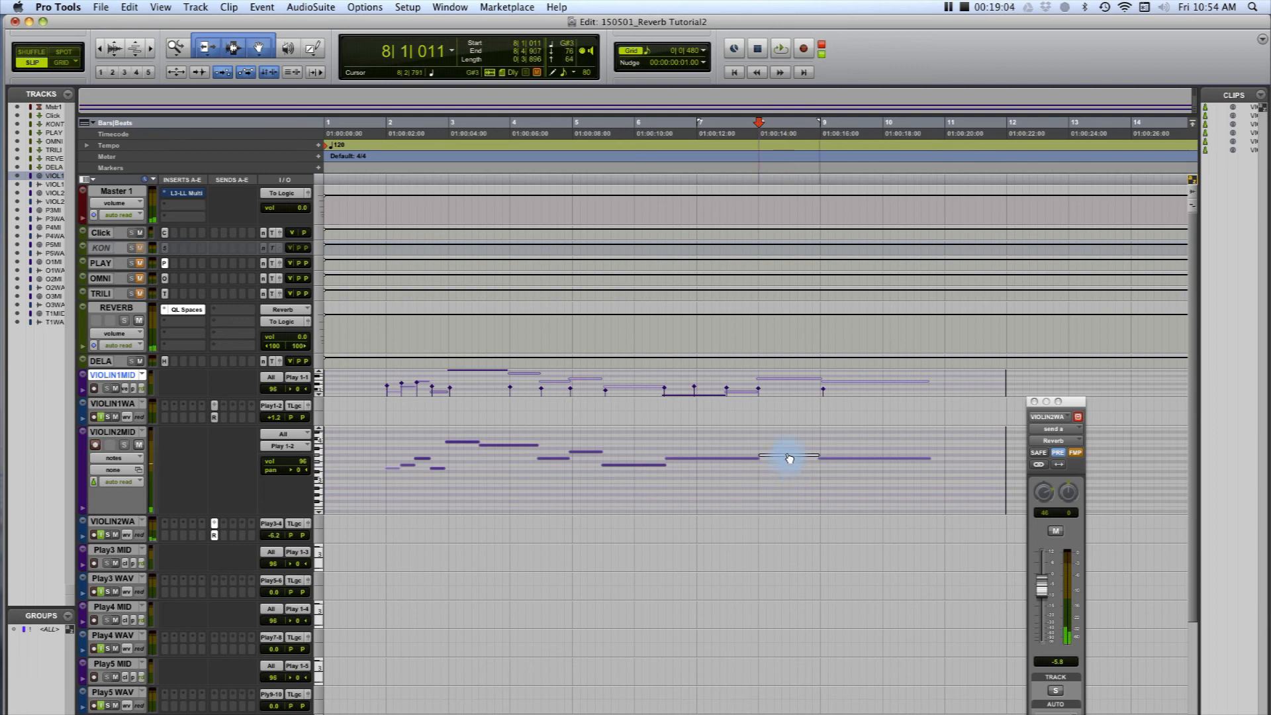
{"action": "left_click", "coordinate": [743, 437]}
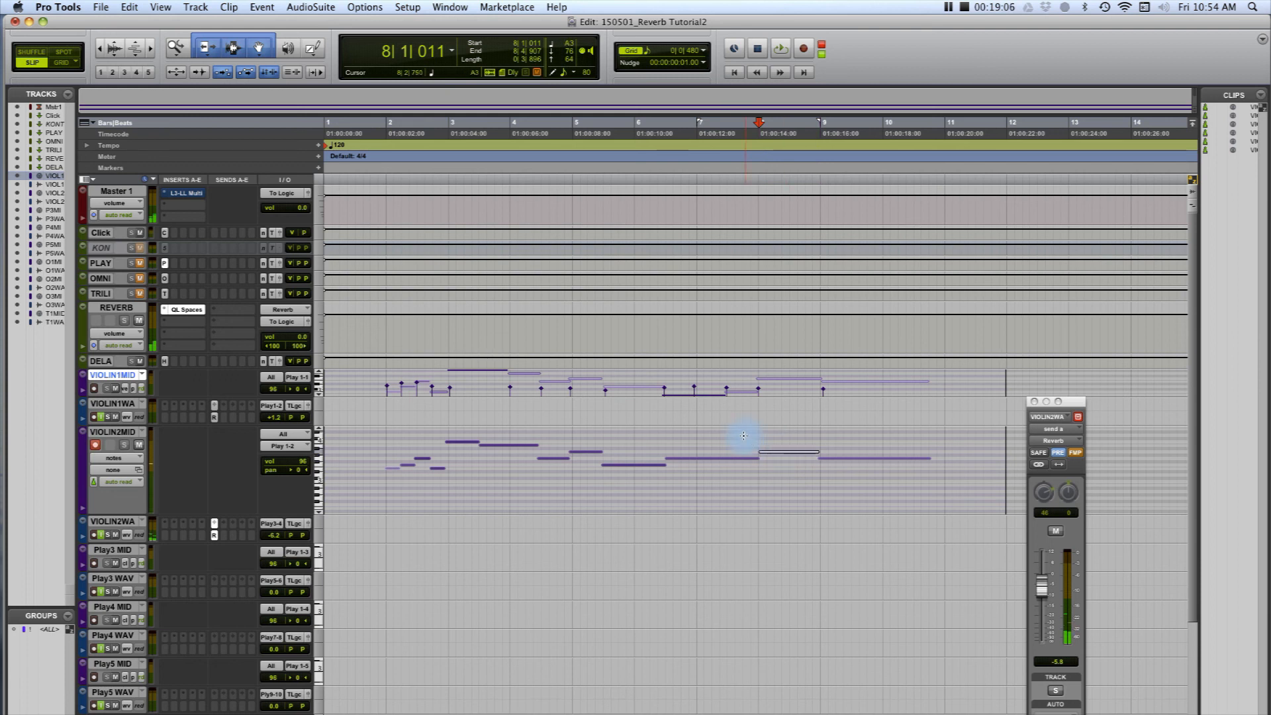
{"action": "key", "text": "space"}
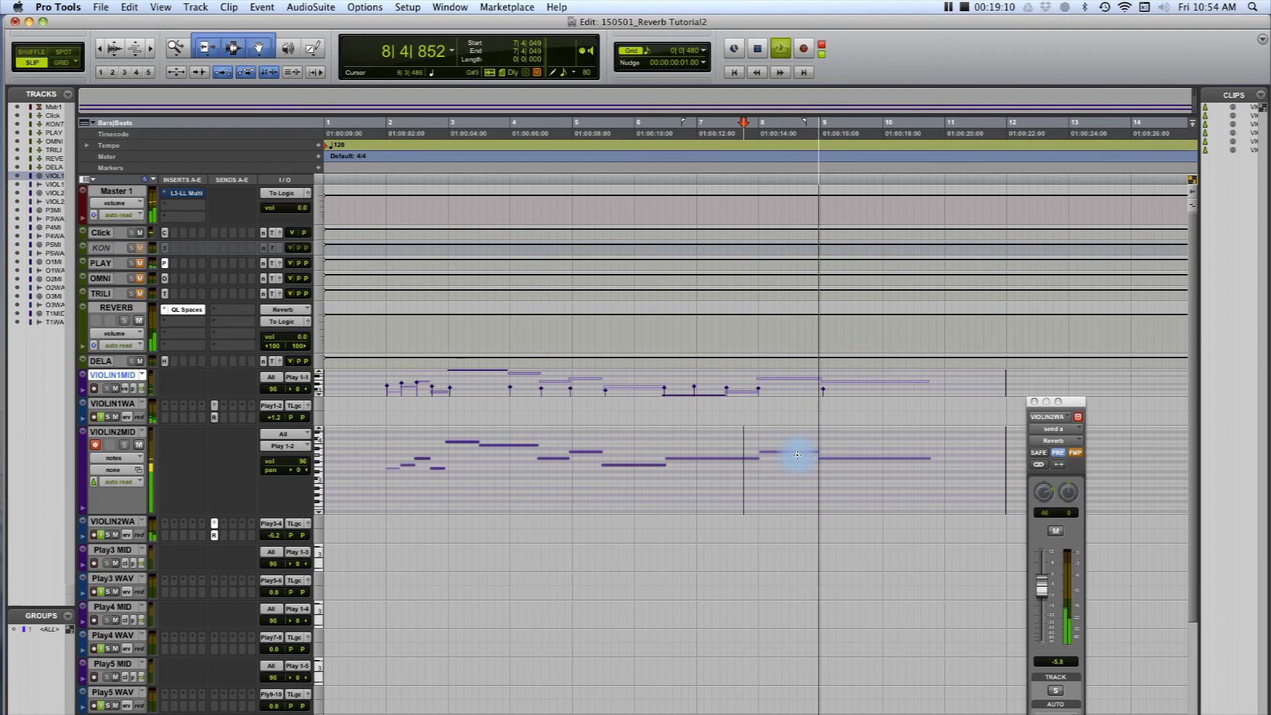
{"action": "key", "text": "space"}
On VIOLIN2MID, trim the B3 note's start to just before bar 4 and extend the preceding C4 note to meet it.
{"action": "left_click", "coordinate": [501, 444]}
{"action": "left_click_drag", "start_coordinate": [504, 444], "coordinate": [508, 445]}
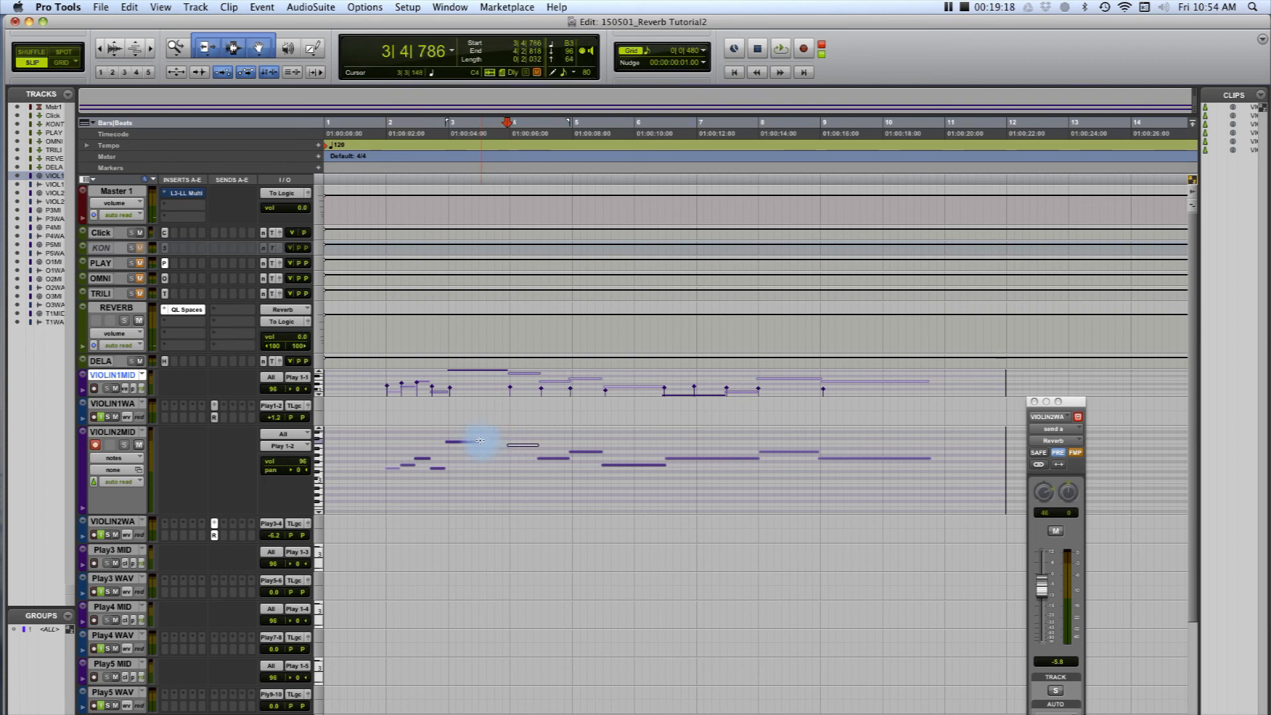
{"action": "left_click_drag", "start_coordinate": [476, 440], "coordinate": [488, 442]}
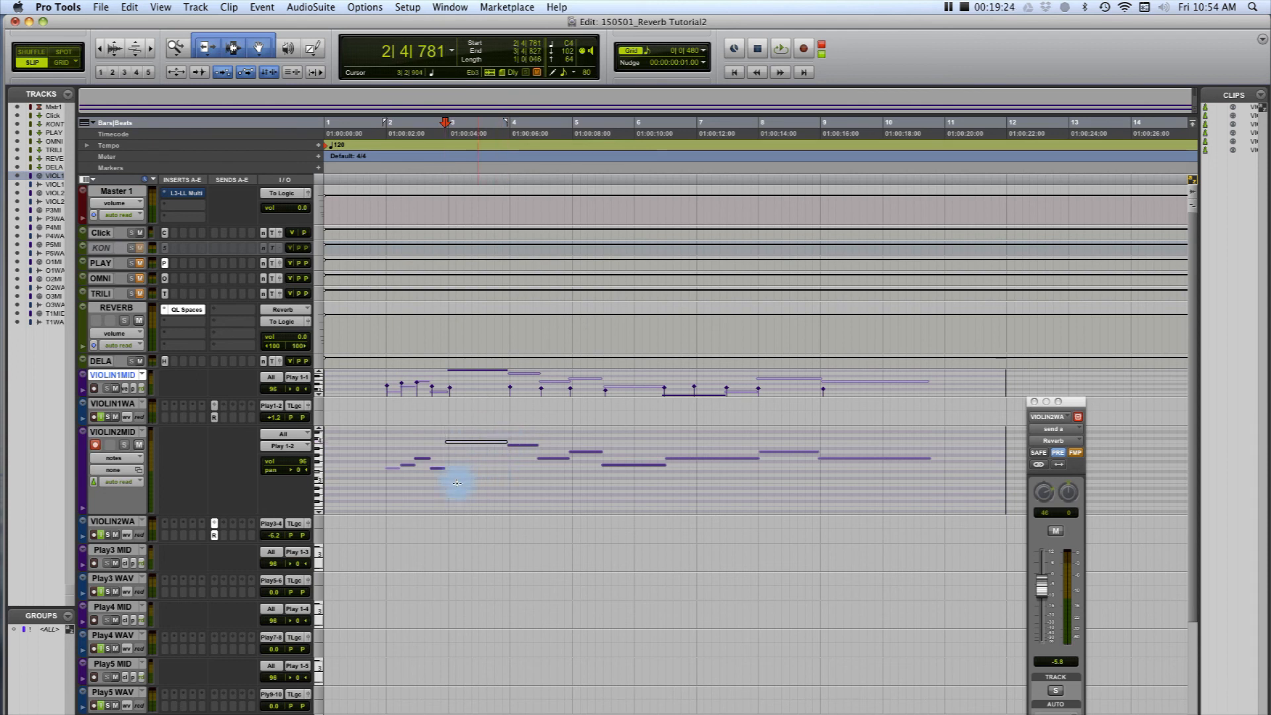
Play the violins from just before bar 2 and set VIOLIN2WA's output volume to -4.7 dB during playback.
{"action": "left_click", "coordinate": [381, 529]}
{"action": "key", "text": "space"}
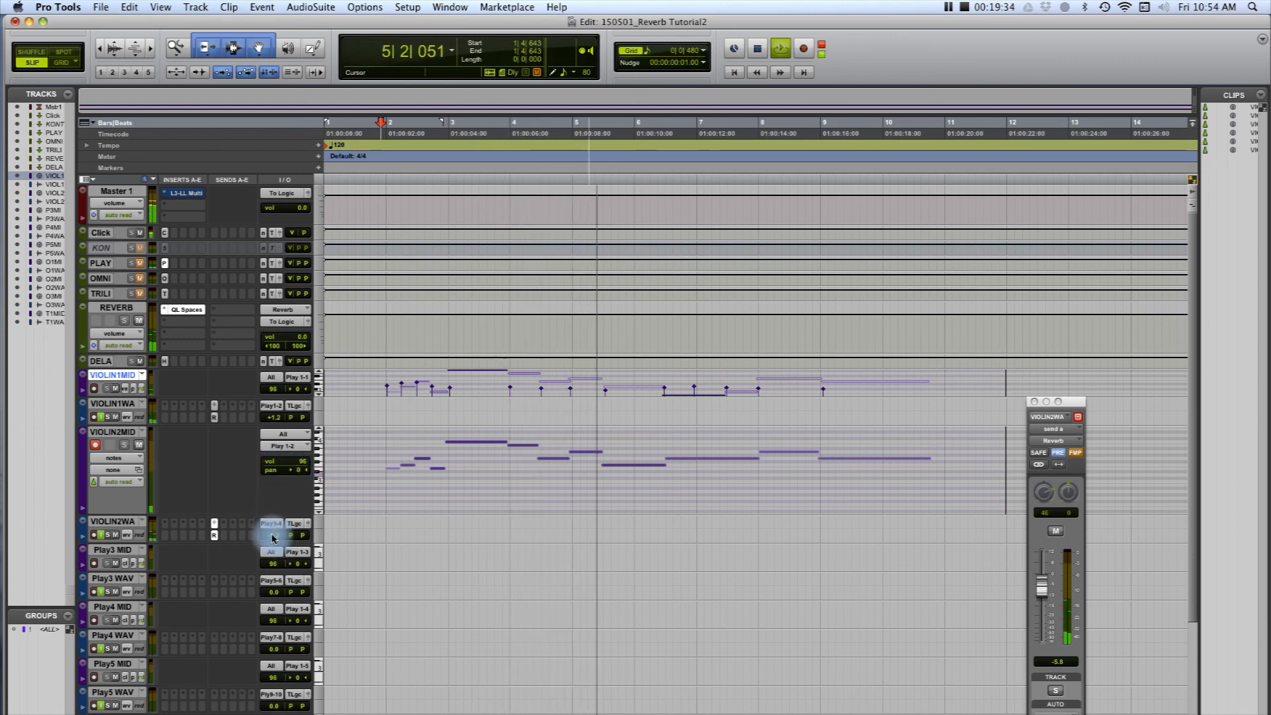
{"action": "left_click_drag", "start_coordinate": [270, 535], "coordinate": [272, 537]}
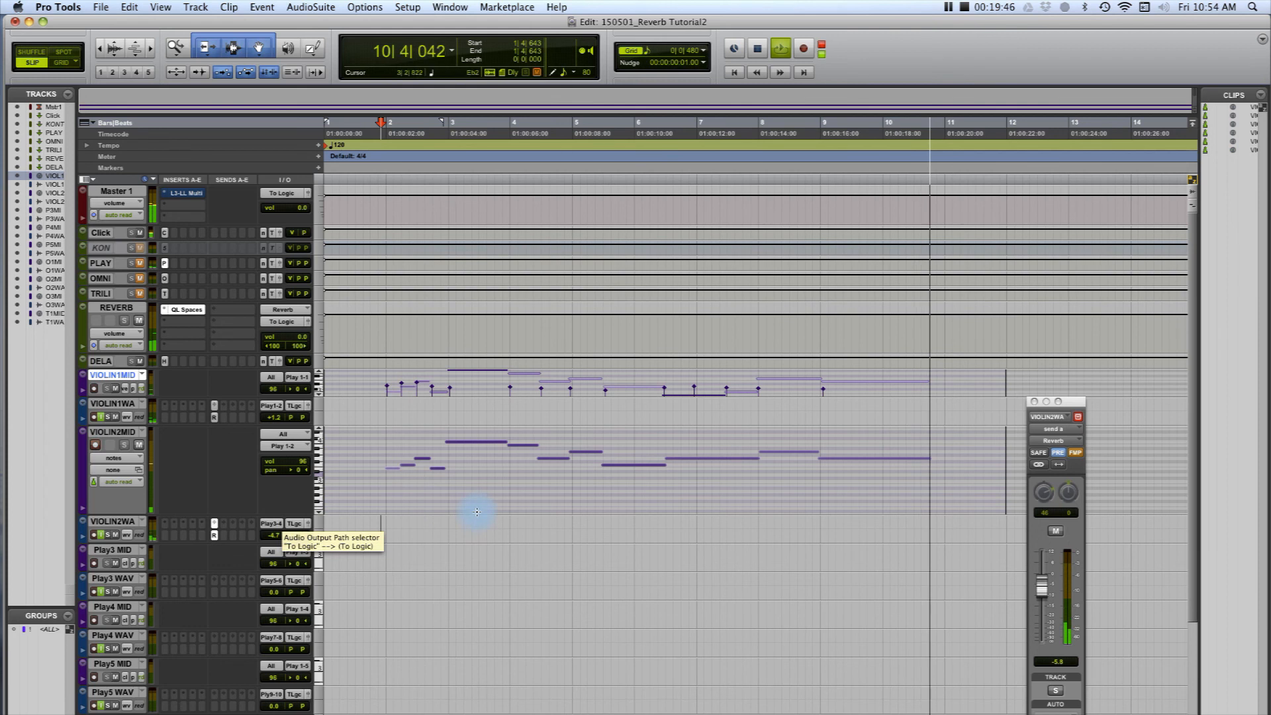
{"action": "key", "text": "space"}
Play back both violin parts from just before bar 4.
{"action": "key", "text": "7"}
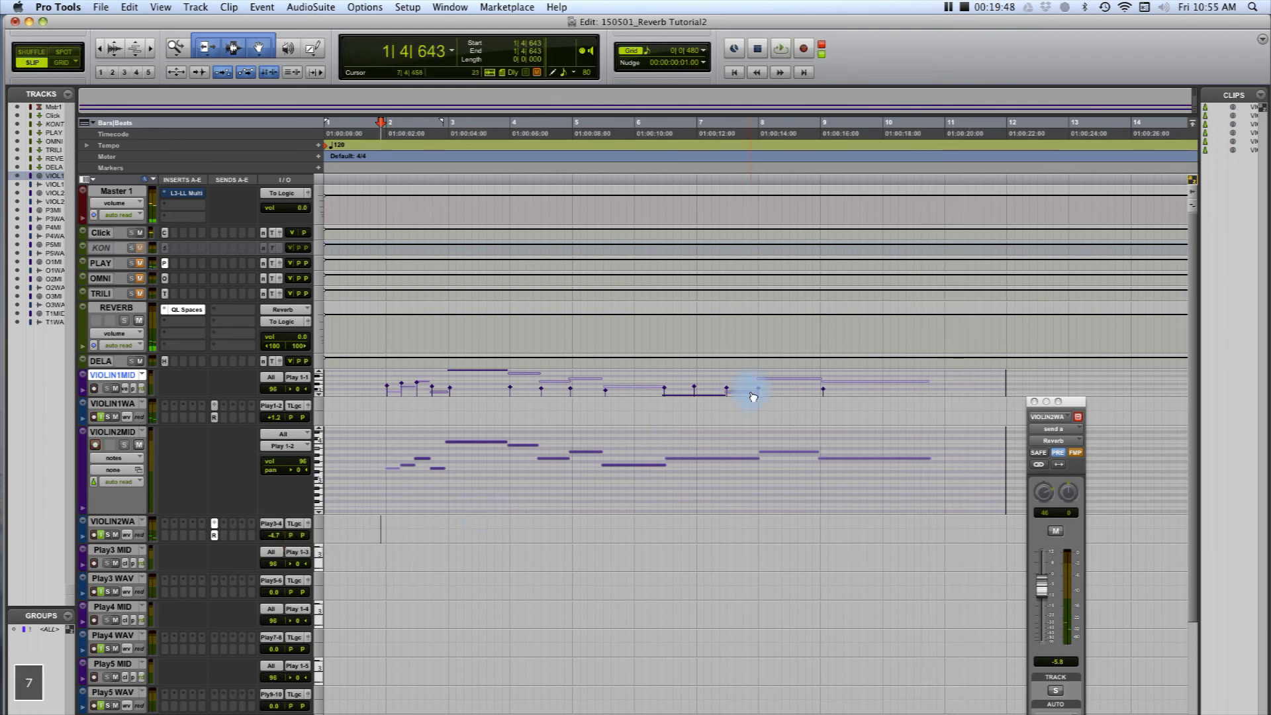
{"action": "left_click", "coordinate": [501, 522]}
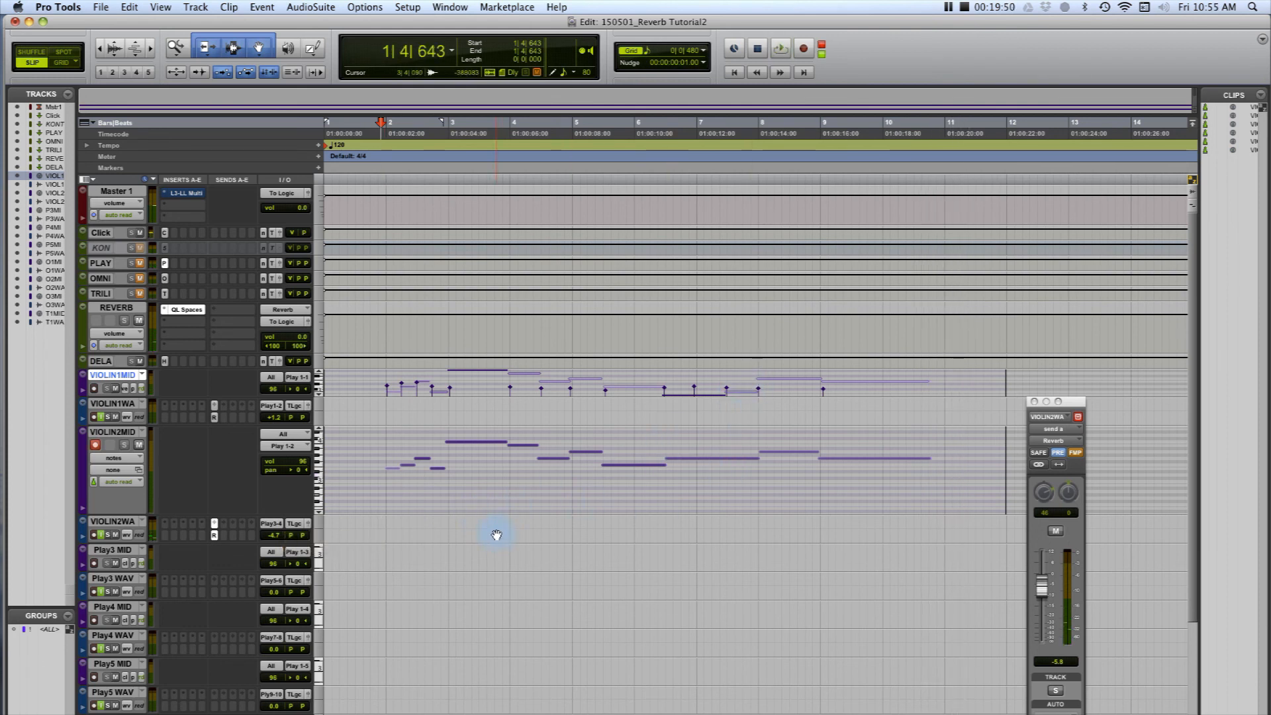
{"action": "left_click", "coordinate": [497, 526]}
{"action": "key", "text": "space"}
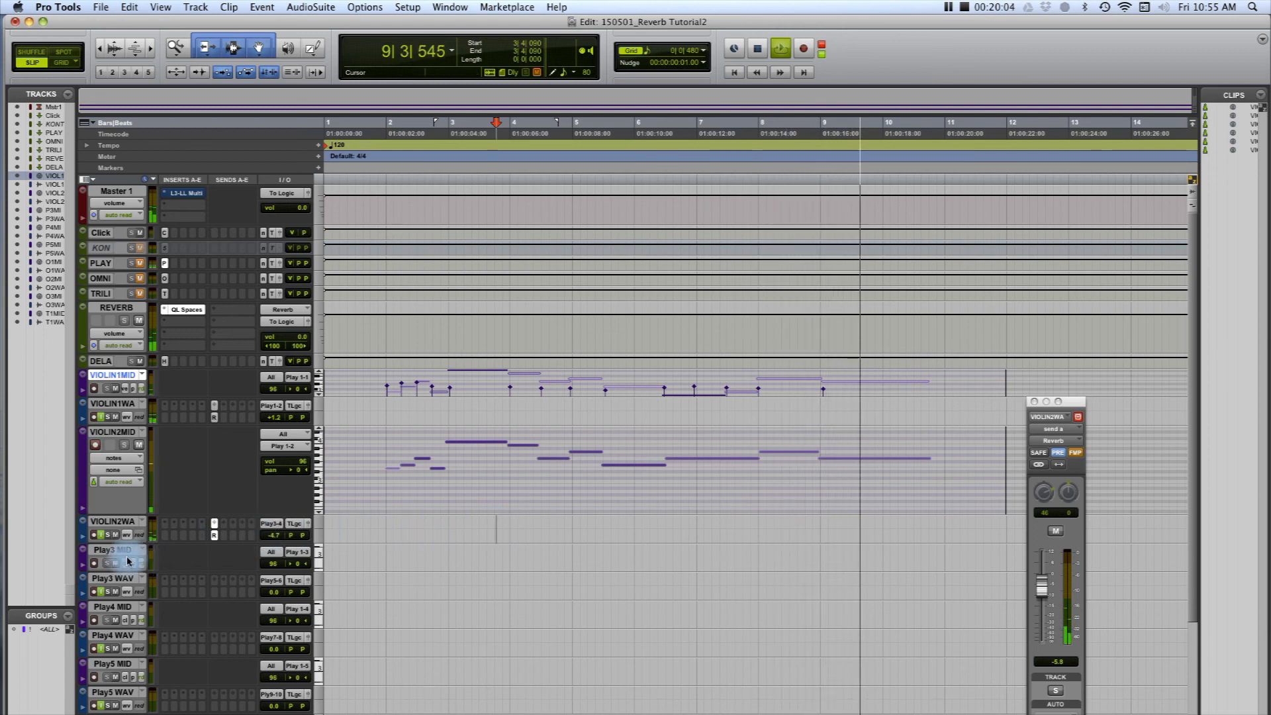
{"action": "key", "text": "space"}
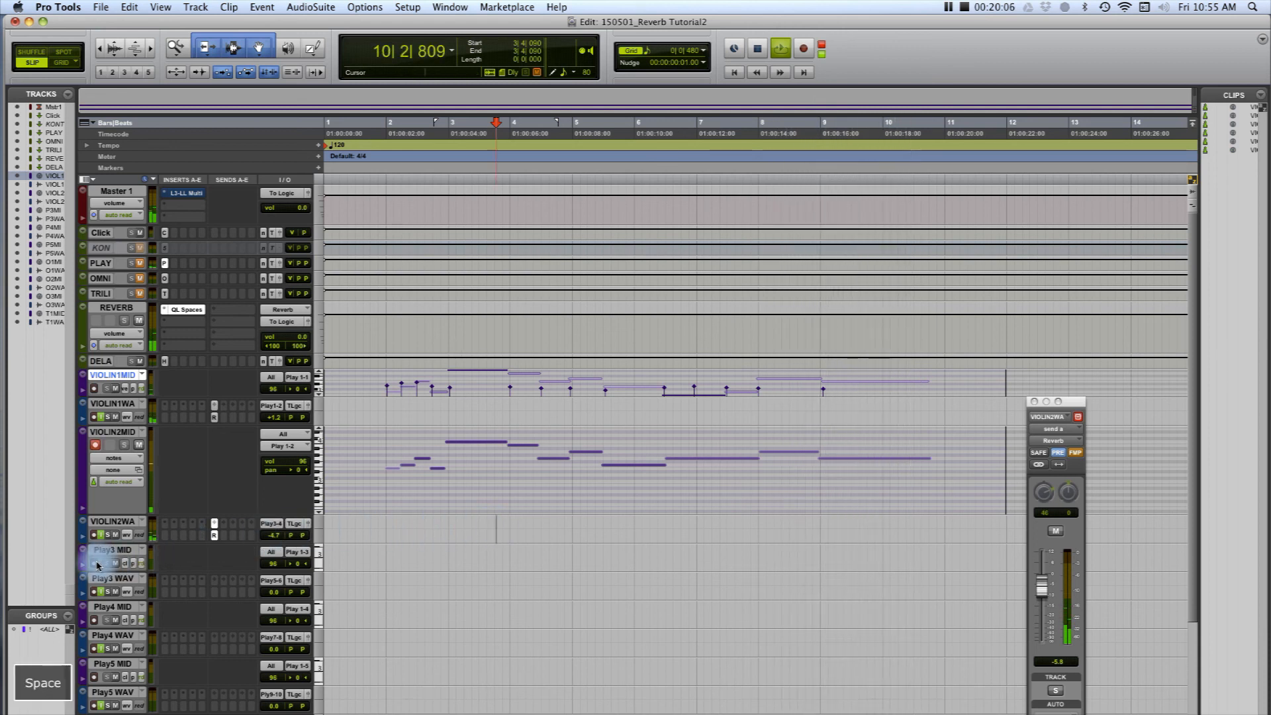